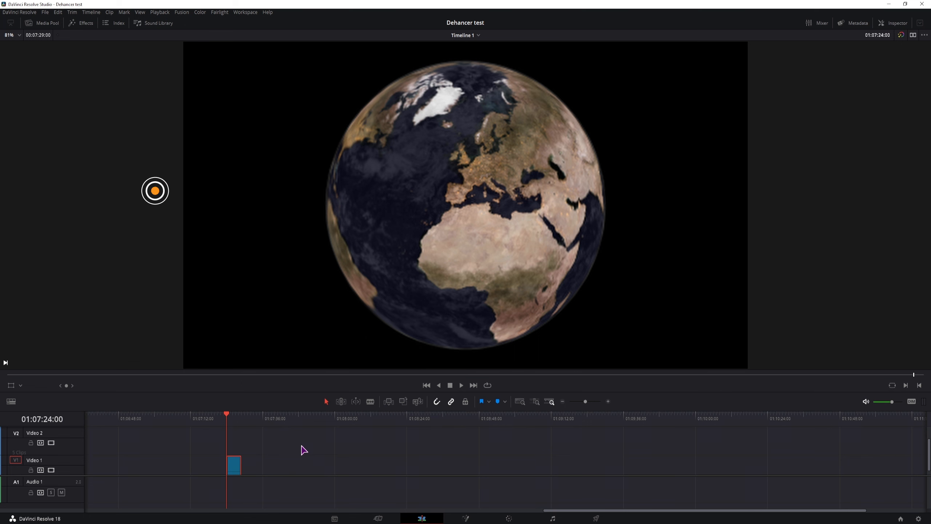
pyautogui.click(42, 23)
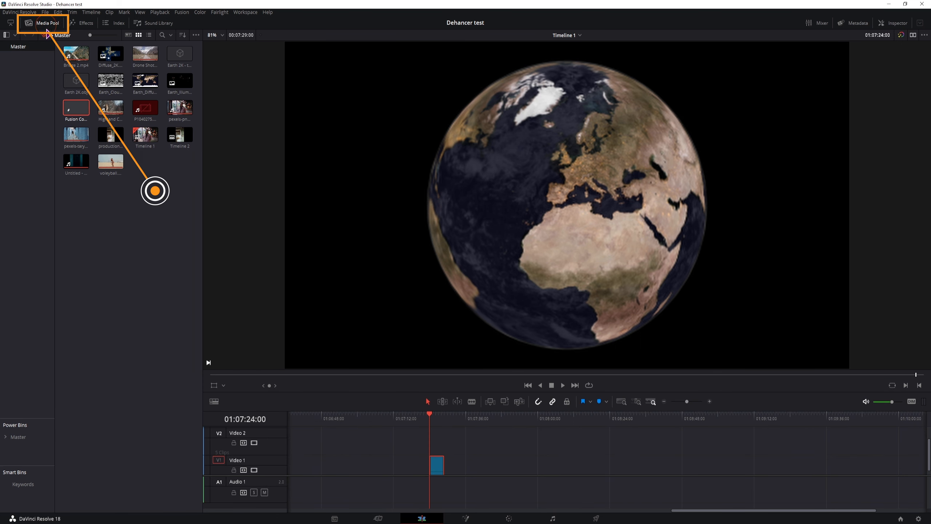
pyautogui.rightClick(104, 202)
pyautogui.click(130, 243)
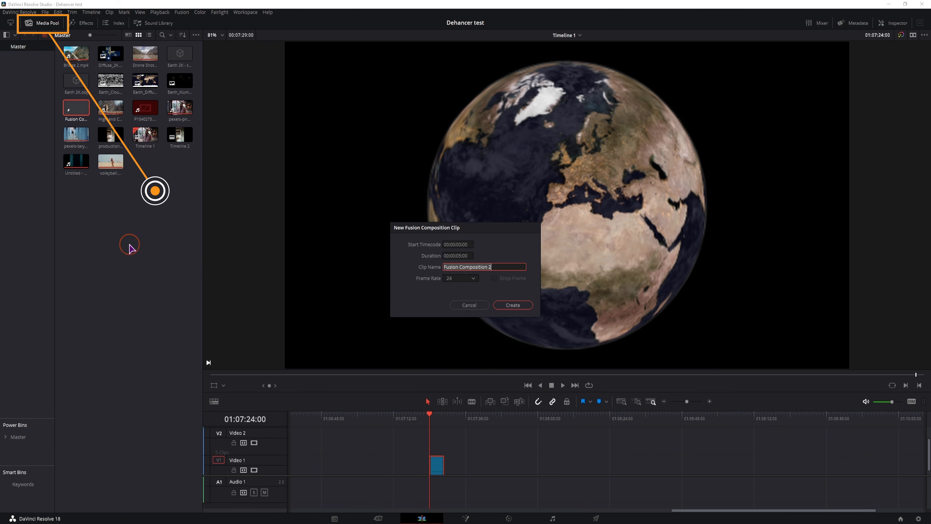
pyautogui.click(469, 305)
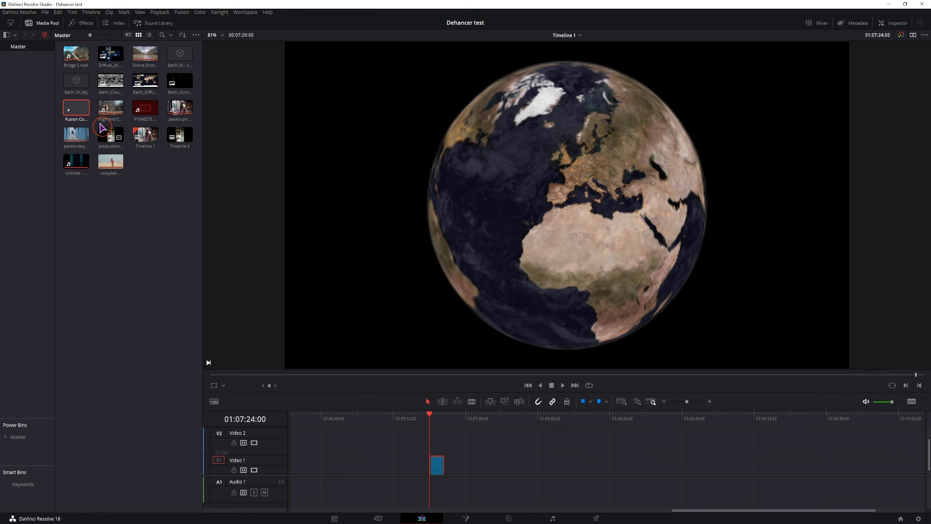
# Open the Earth clip from the Video 1 track in the Fusion page and switch to a two-viewer layout.
pyautogui.click(439, 469)
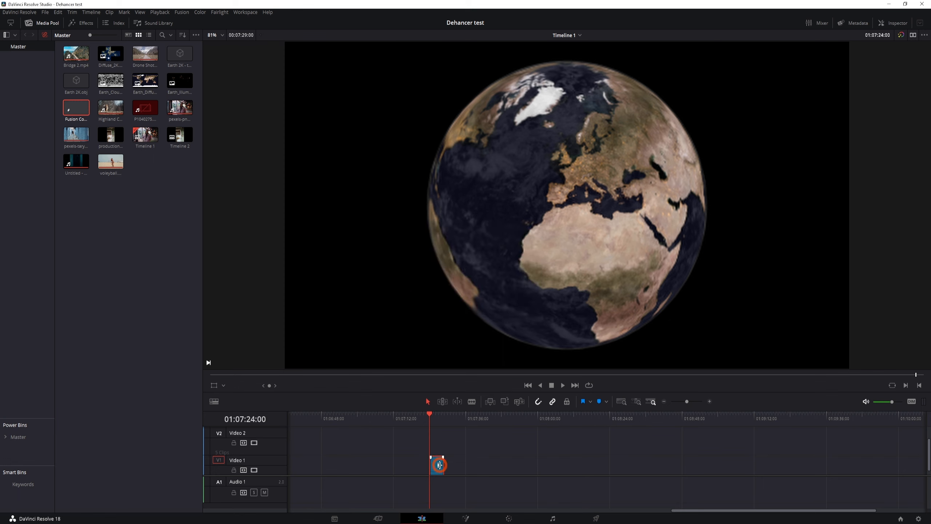
pyautogui.click(466, 518)
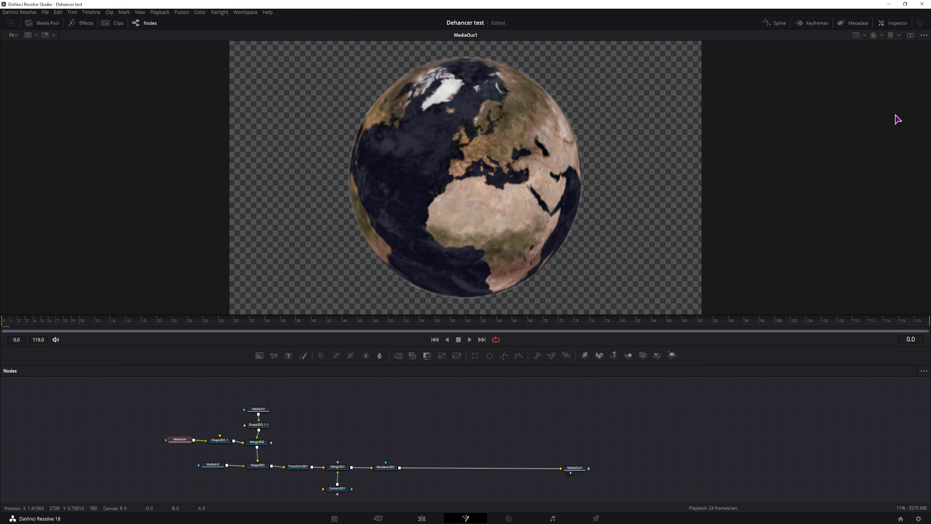
pyautogui.click(911, 34)
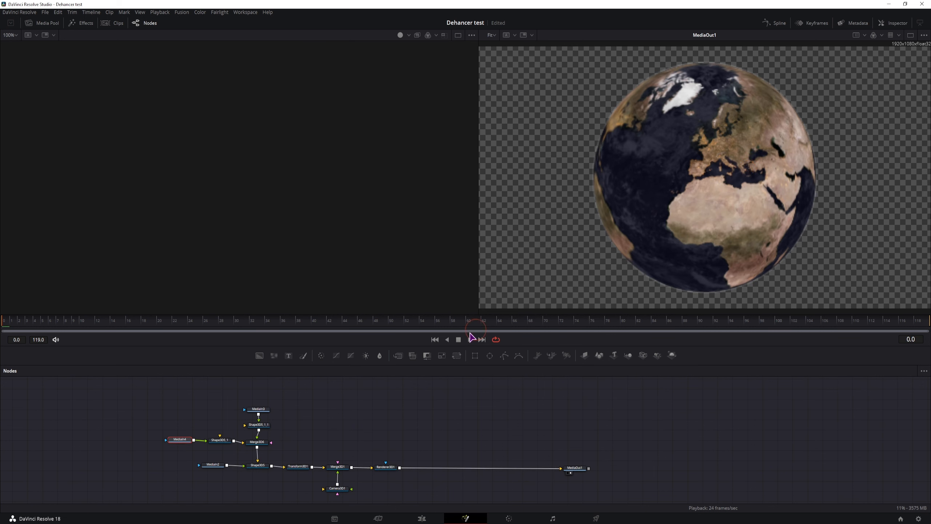
# Display the Earth map image from MediaIn2 in the first viewer.
pyautogui.press('1')
pyautogui.click(214, 464)
pyautogui.press('1')
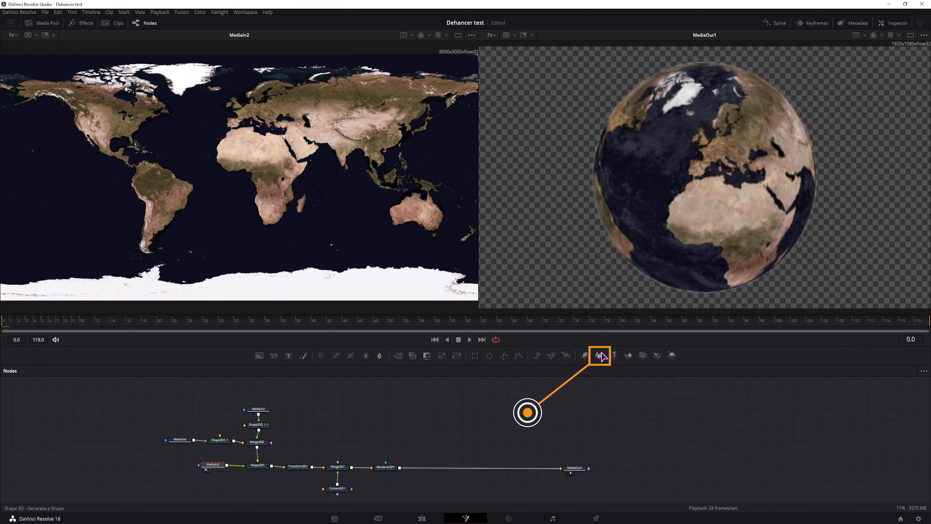
# Add a Shape 3D node to an empty area of the node graph and set its shape to Sphere.
pyautogui.moveTo(600, 355); pyautogui.dragTo(376, 414)
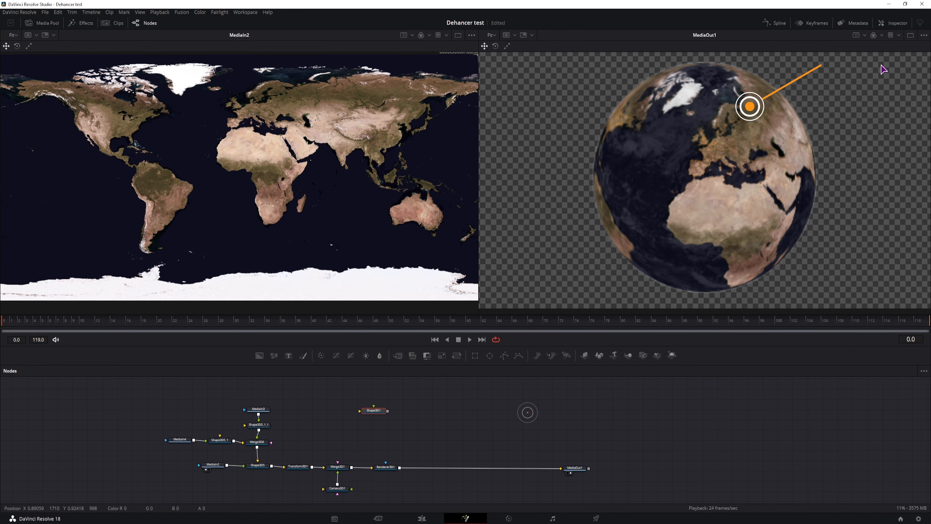
pyautogui.click(897, 25)
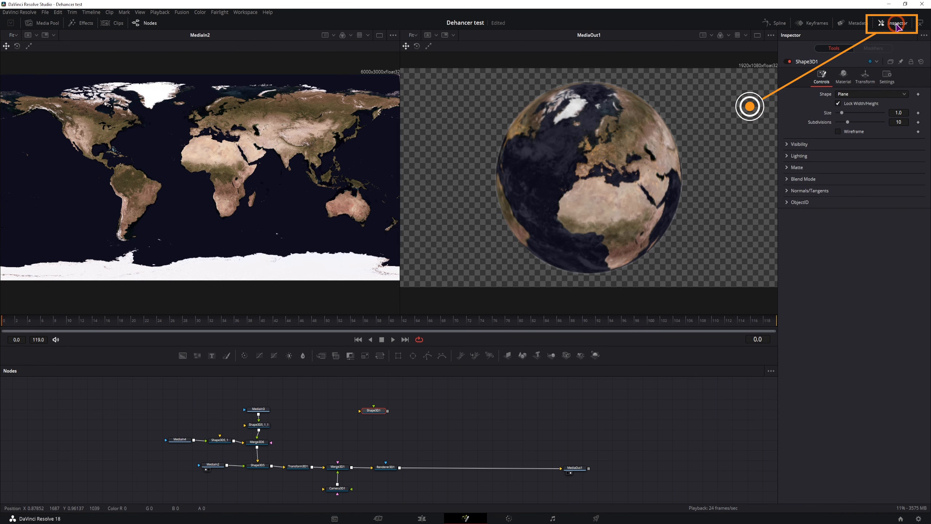
pyautogui.click(850, 94)
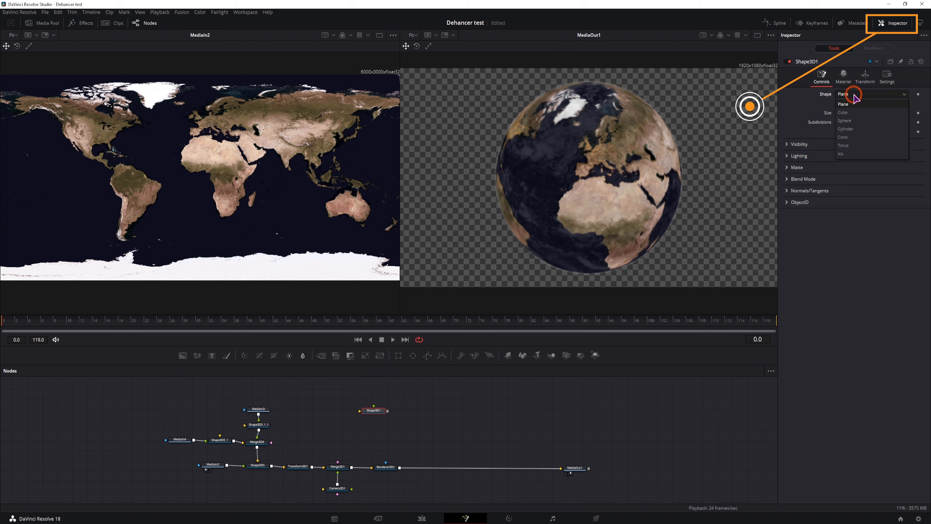
pyautogui.click(852, 125)
# Place the new sphere node below MediaIn2, connect the Earth map to it, and display it in the first viewer.
pyautogui.moveTo(374, 410); pyautogui.dragTo(229, 488)
pyautogui.click(225, 465)
pyautogui.press('1')
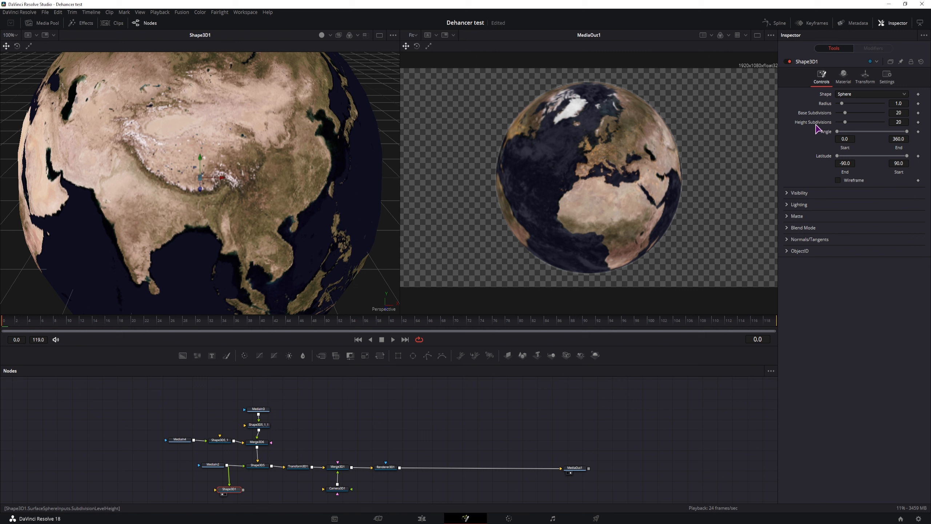
# Link the new sphere's base subdivisions to its height subdivisions with an expression, and raise both to 37.
pyautogui.click(902, 113)
pyautogui.write('=')
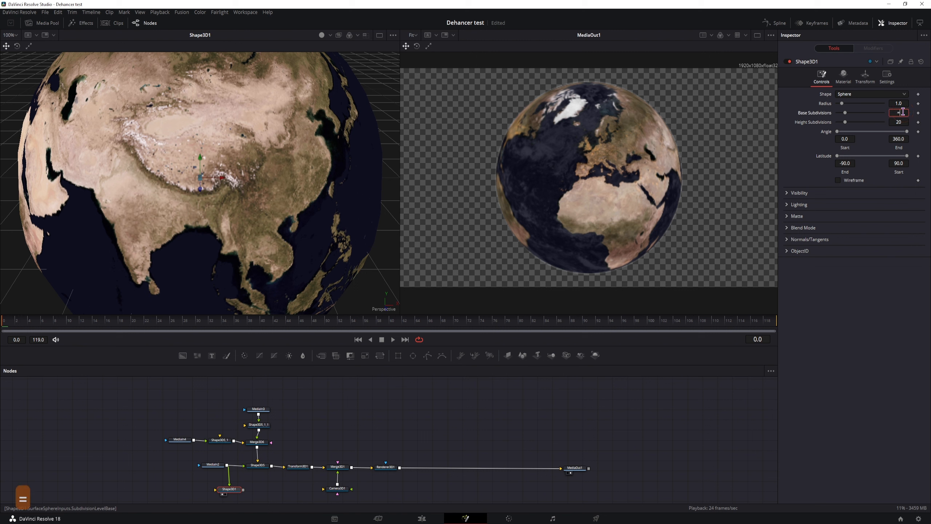
pyautogui.press('Tab')
pyautogui.moveTo(839, 124)
pyautogui.mouseDown()
pyautogui.moveTo(817, 139)
pyautogui.moveTo(860, 133)
pyautogui.moveTo(842, 130)
pyautogui.moveTo(854, 124)
pyautogui.mouseUp()
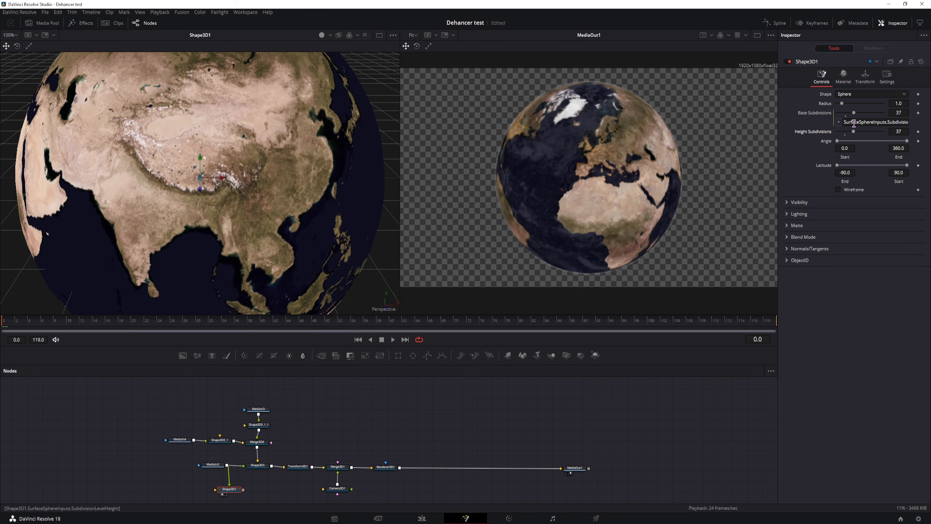
# Set the new sphere's height subdivisions to 60, and try a higher amount as well.
pyautogui.click(902, 131)
pyautogui.write('60')
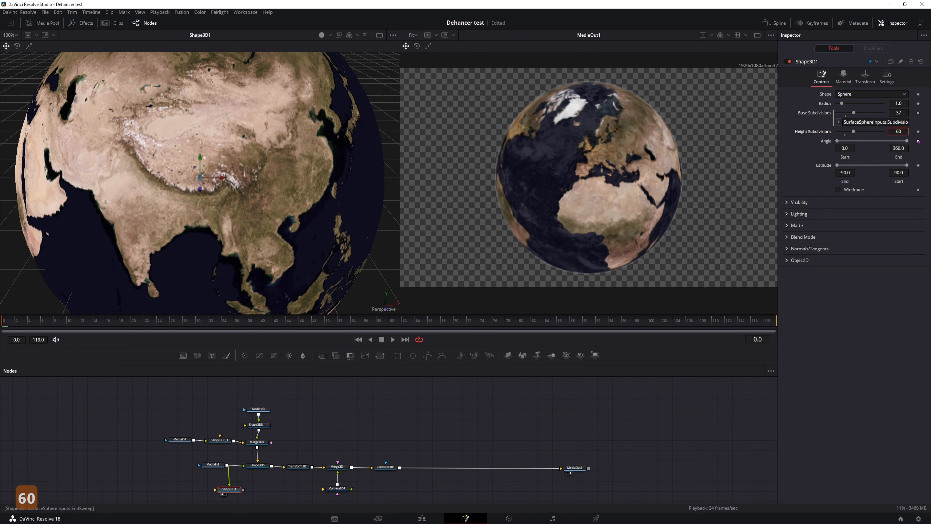
pyautogui.press('Return')
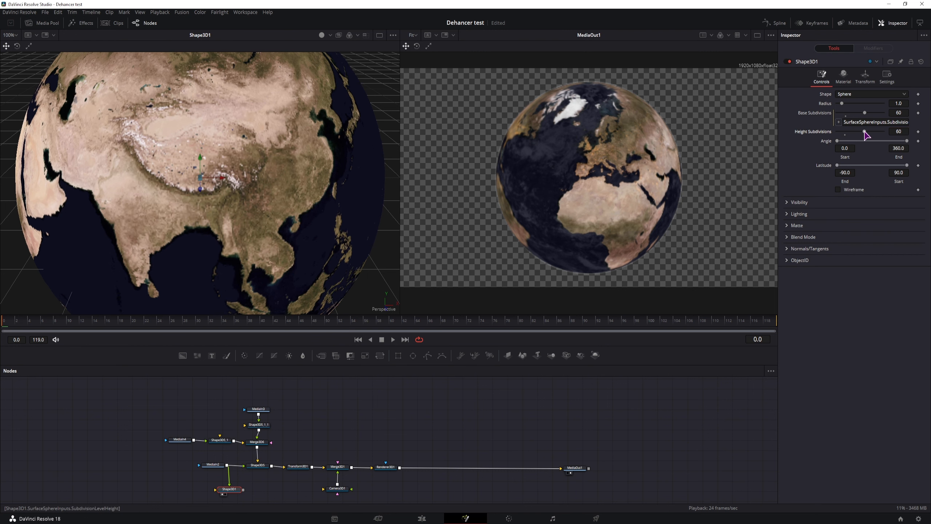
pyautogui.moveTo(865, 131); pyautogui.dragTo(884, 131)
# Display the cloud texture from MediaIn4 and the city-lights texture from MediaIn3 in the first viewer.
pyautogui.click(179, 439)
pyautogui.press('1')
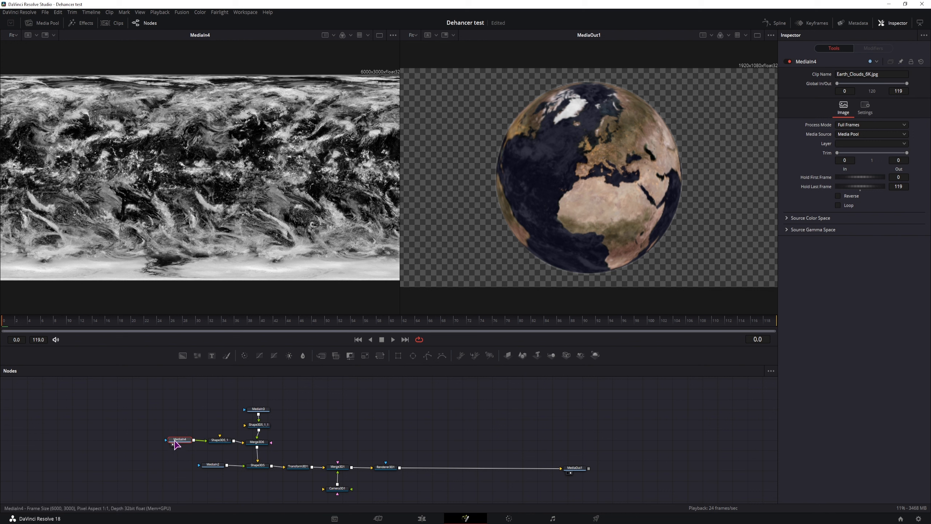
pyautogui.click(259, 409)
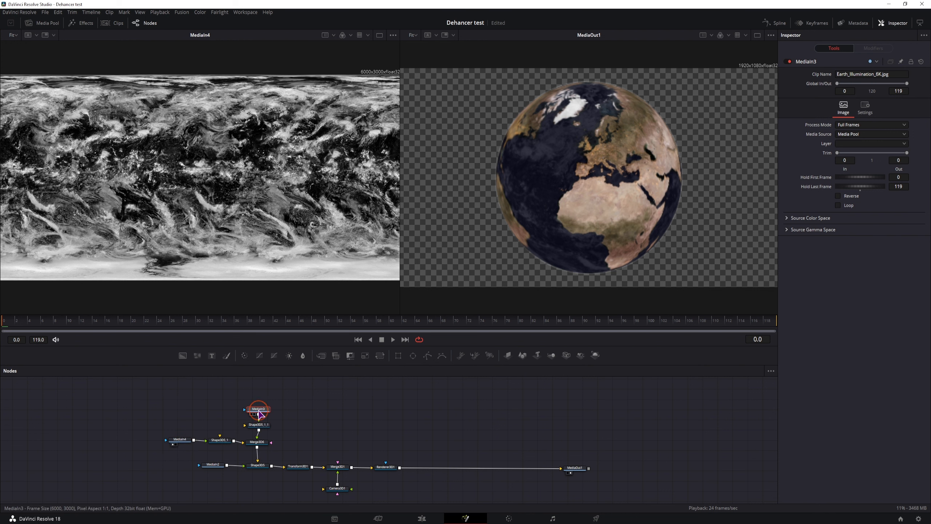
pyautogui.press('1')
# Examine the cloud and city-lights spheres' settings and materials, the Merge3D6 node joining them, and the base sphere Shape3D5.
pyautogui.click(222, 440)
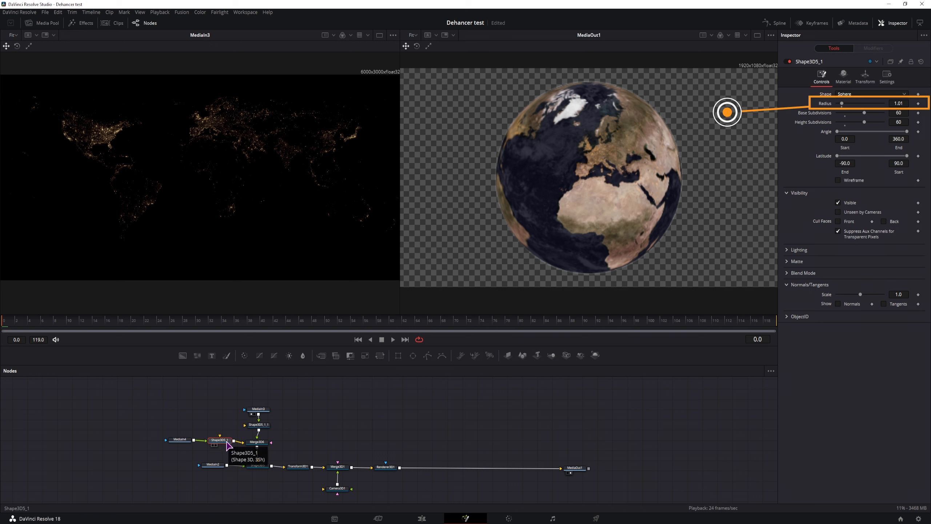
pyautogui.press('1')
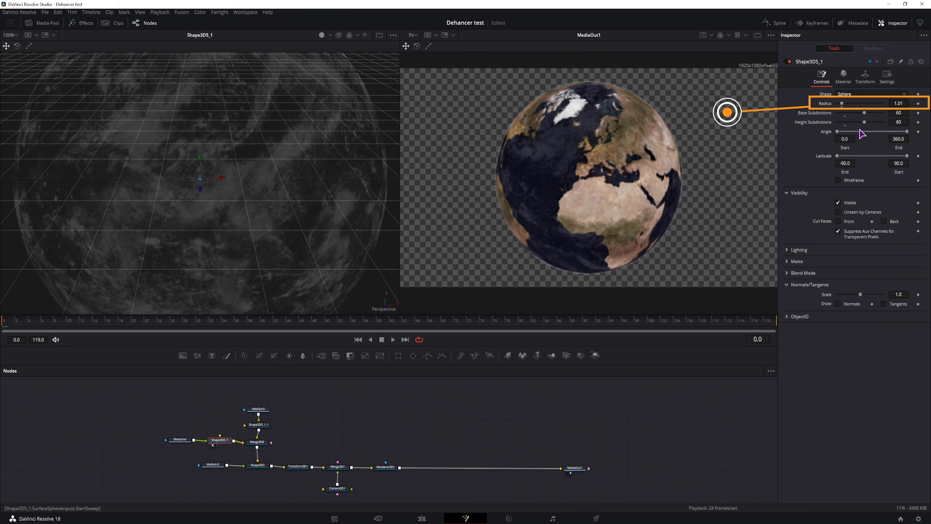
pyautogui.click(259, 425)
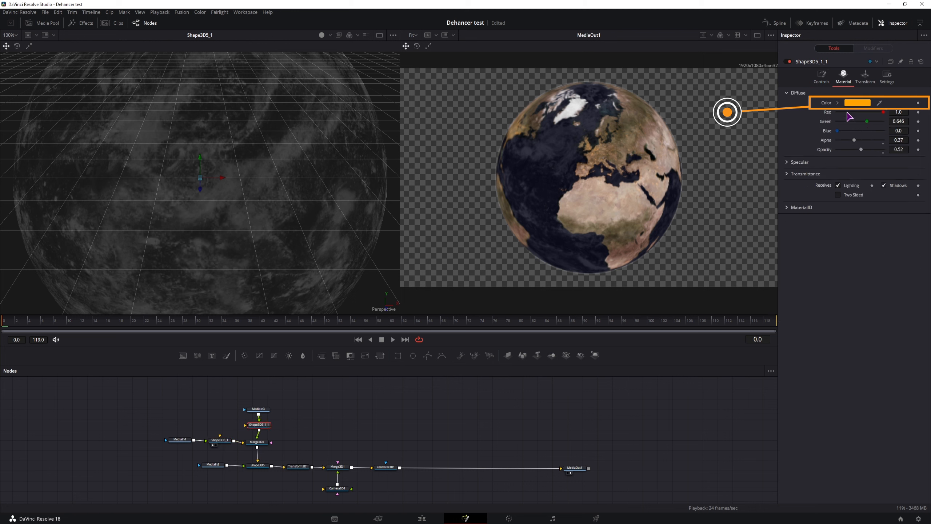
pyautogui.click(220, 440)
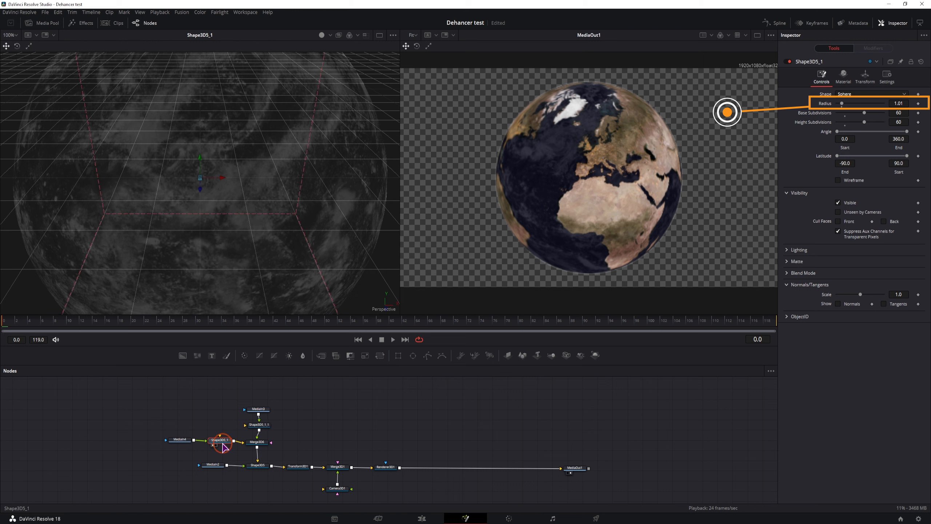
pyautogui.click(843, 77)
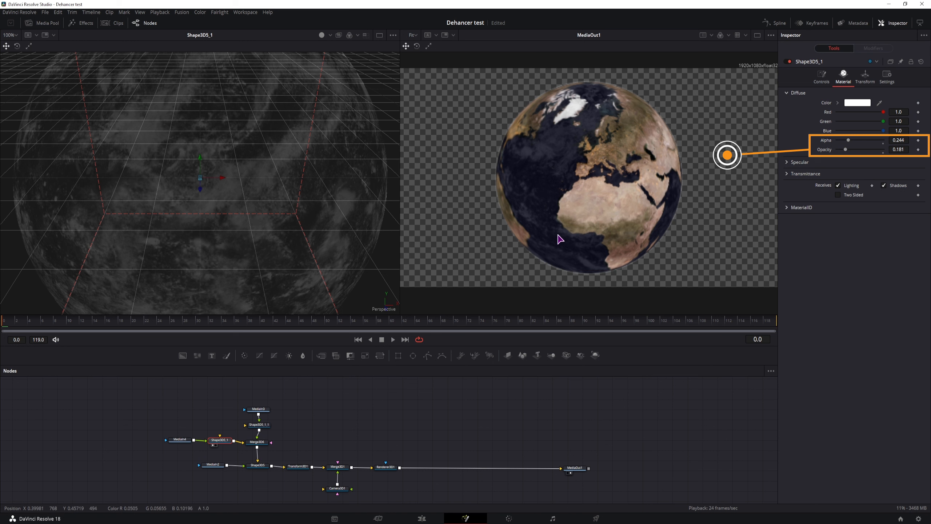
pyautogui.click(253, 443)
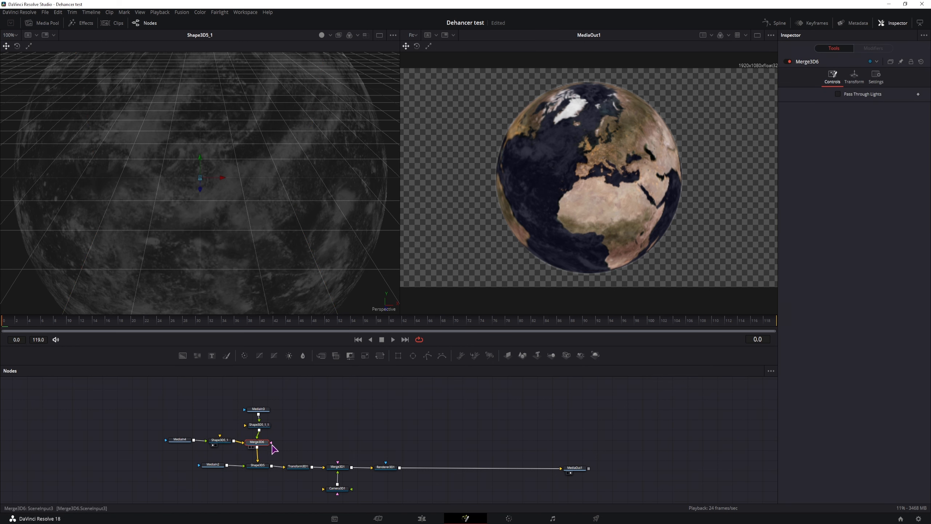
pyautogui.click(258, 466)
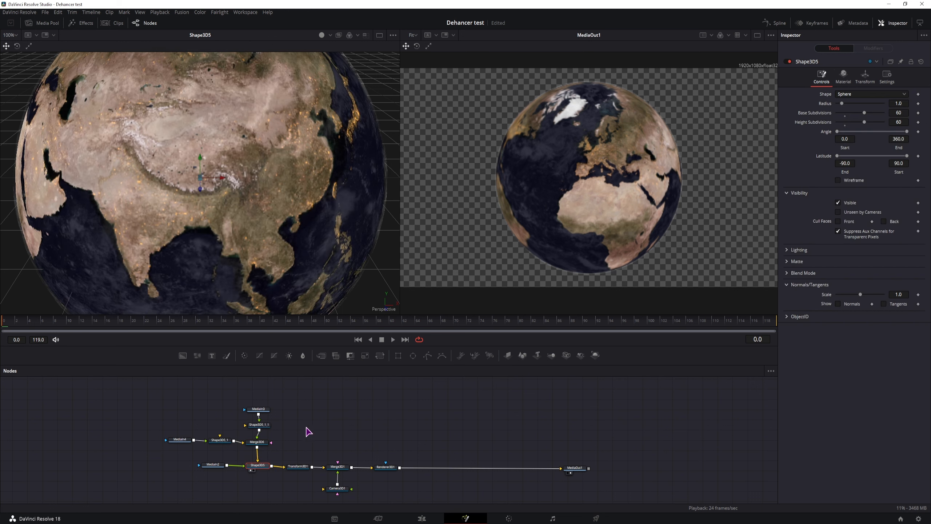
# Detach the Transform3D1 node from the chain between Shape3D5 and Merge3D1.
pyautogui.click(301, 467)
pyautogui.moveTo(301, 466); pyautogui.dragTo(307, 435)
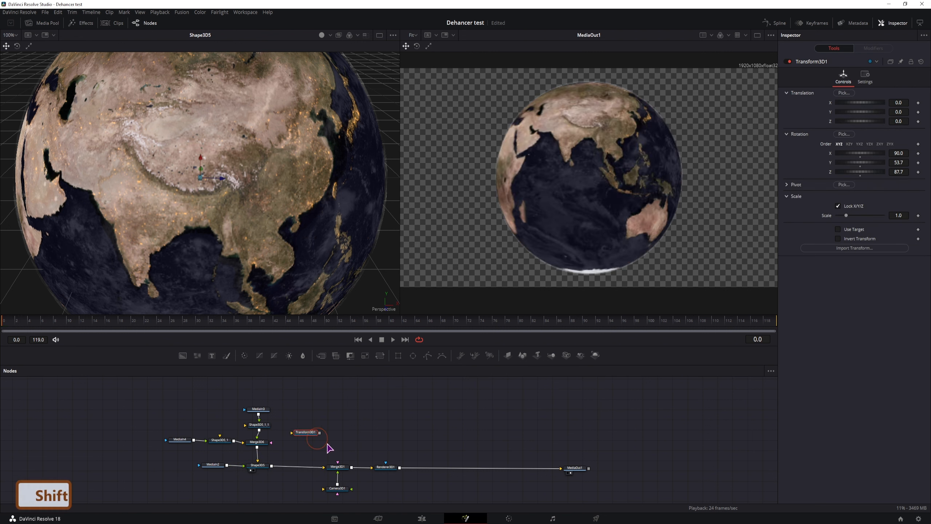
# Move Camera3D1 farther back from the globe by increasing its Z translation, and review the Renderer3D1 settings.
pyautogui.click(345, 469)
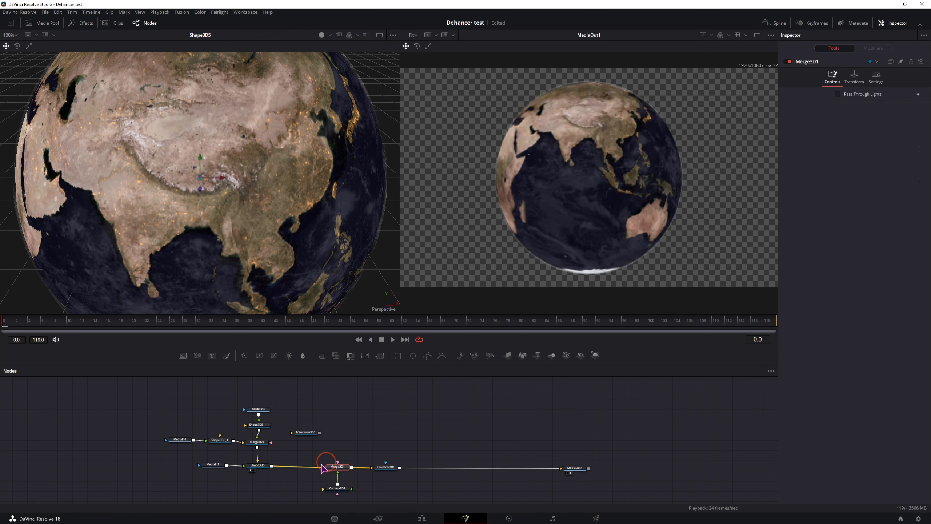
pyautogui.click(340, 489)
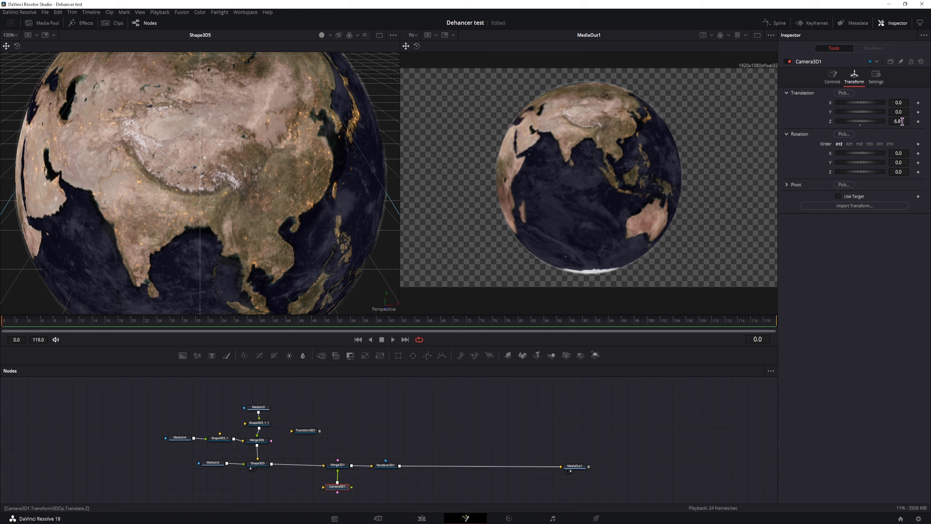
pyautogui.moveTo(902, 122)
pyautogui.mouseDown()
pyautogui.moveTo(884, 121)
pyautogui.moveTo(899, 122)
pyautogui.mouseUp()
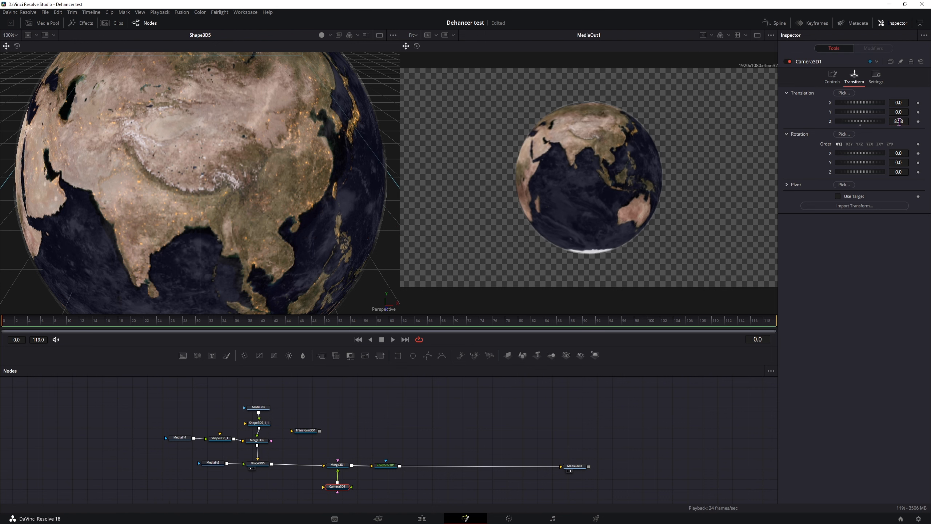
pyautogui.click(386, 464)
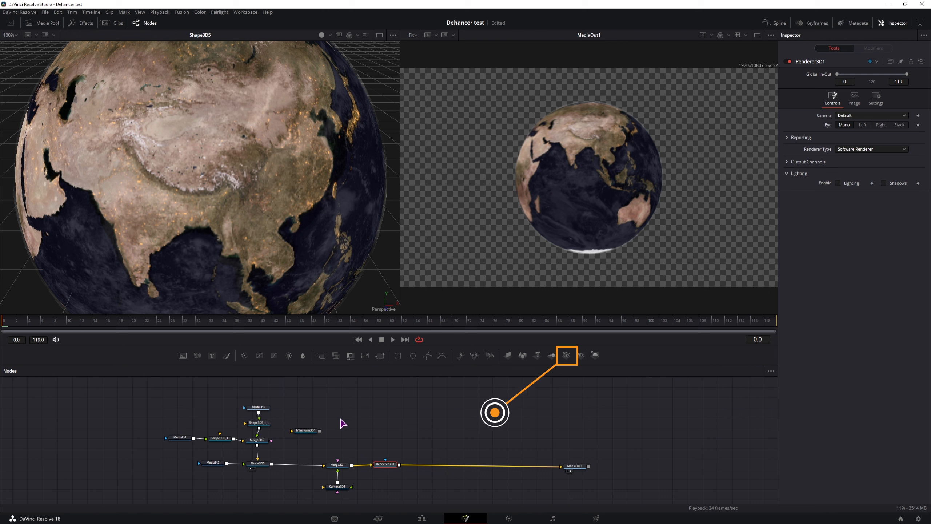
pyautogui.hotkey('ctrl', 'space')
pyautogui.write('transf')
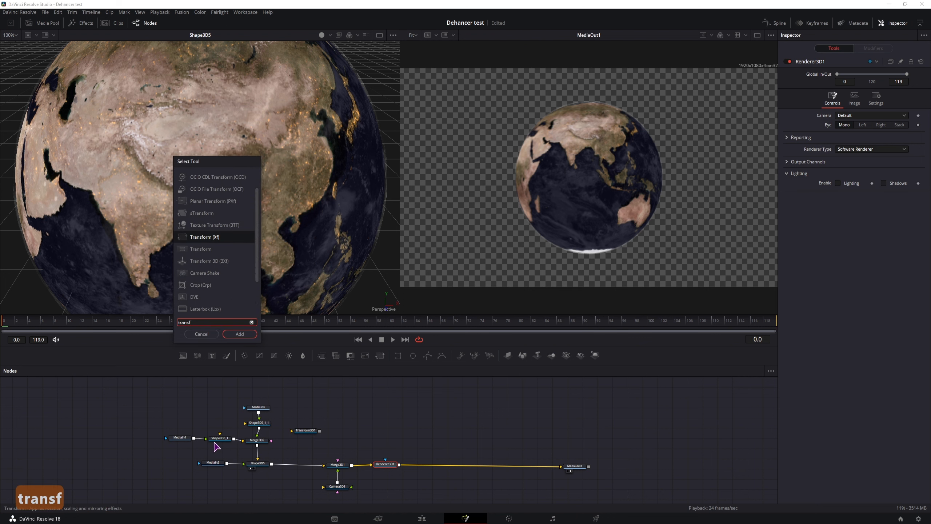
pyautogui.click(195, 261)
pyautogui.click(204, 182)
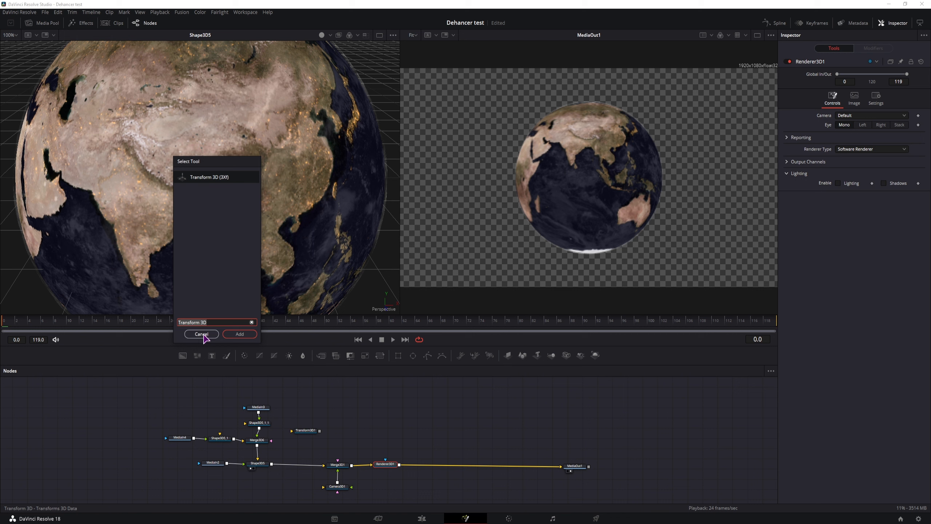
pyautogui.click(239, 334)
# Insert Transform3D1 between Shape3D5 and Merge3D1, review its rotation settings, and save the project.
pyautogui.moveTo(305, 431); pyautogui.dragTo(297, 468)
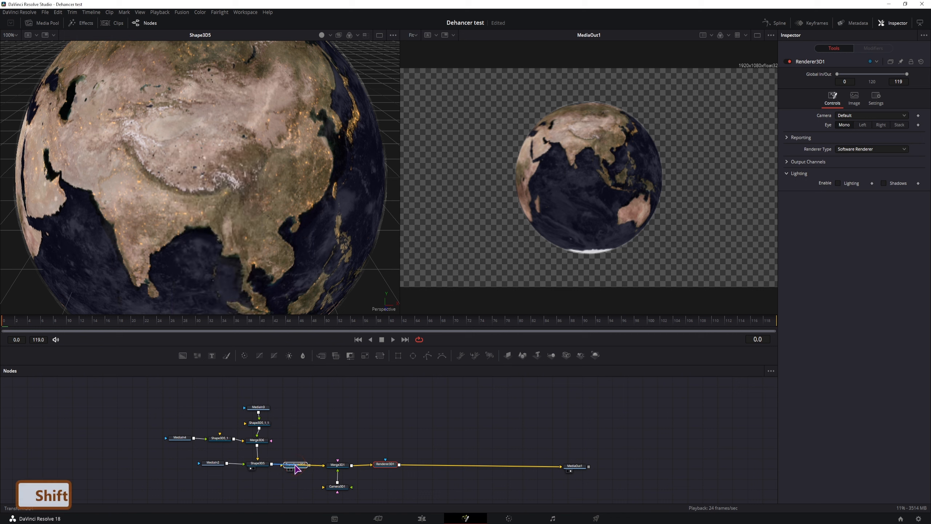
pyautogui.click(300, 465)
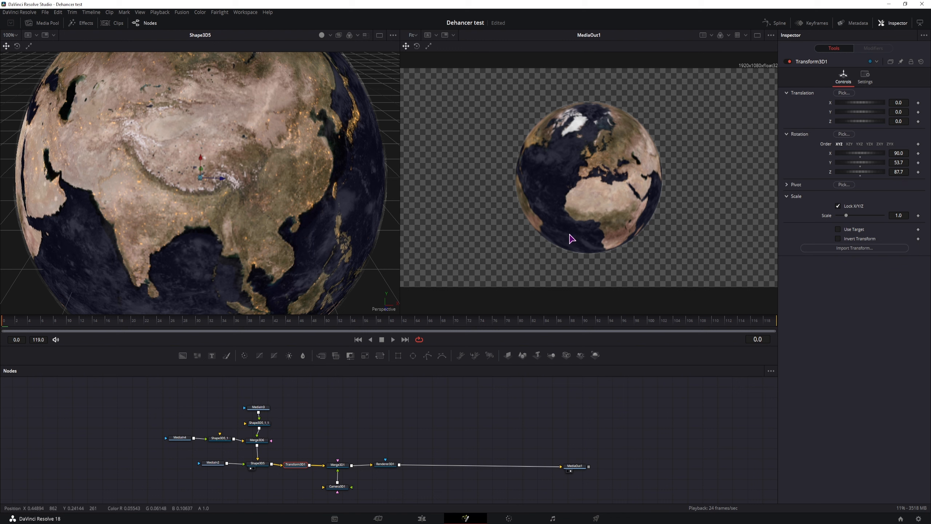
pyautogui.click(405, 455)
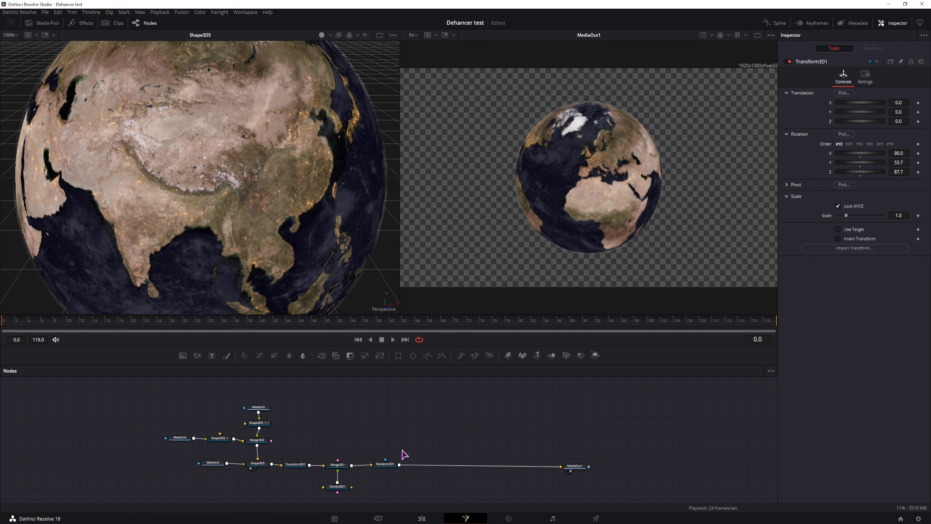
pyautogui.hotkey('ctrl', 's')
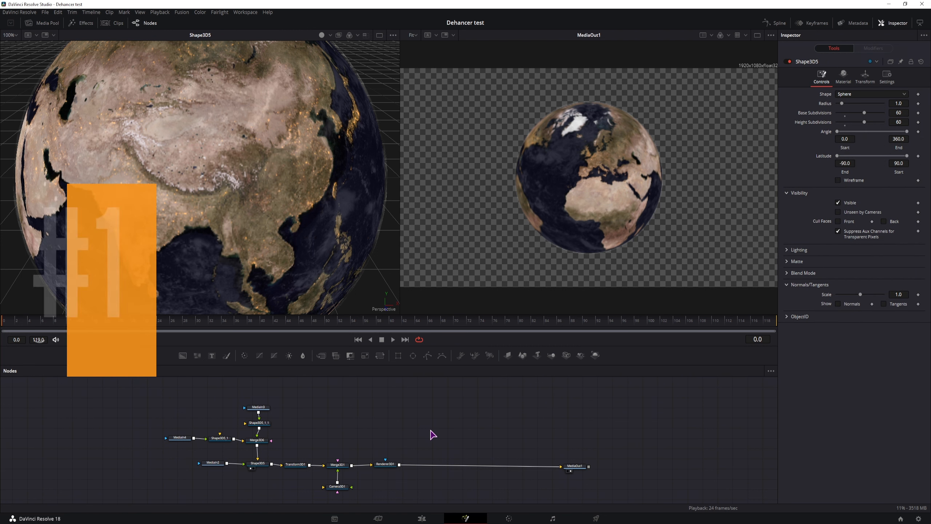
# Duplicate the Shape3D5 sphere, connect the copy to Merge3D1, and place its node directly above that merge.
pyautogui.click(262, 465)
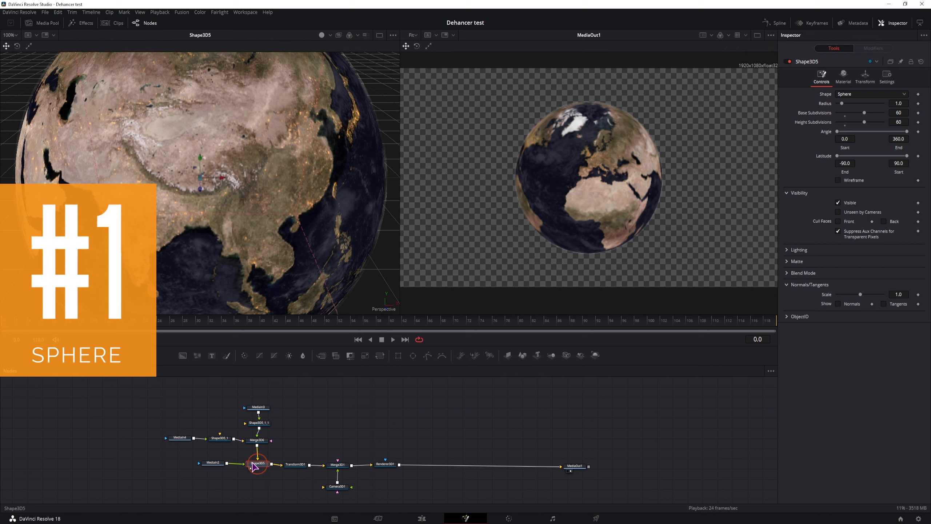
pyautogui.hotkey('ctrl', 'c')
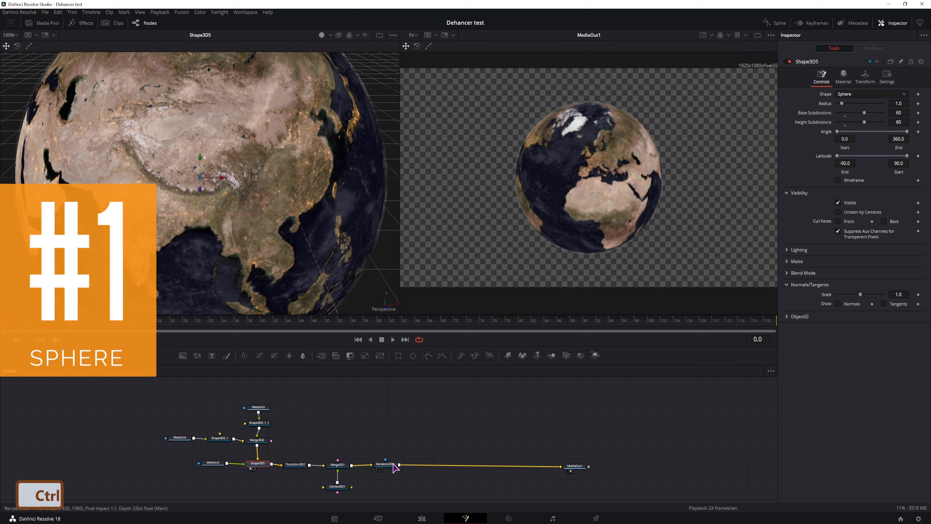
pyautogui.moveTo(391, 465); pyautogui.dragTo(338, 465)
pyautogui.click(398, 451)
pyautogui.hotkey('ctrl', 'v')
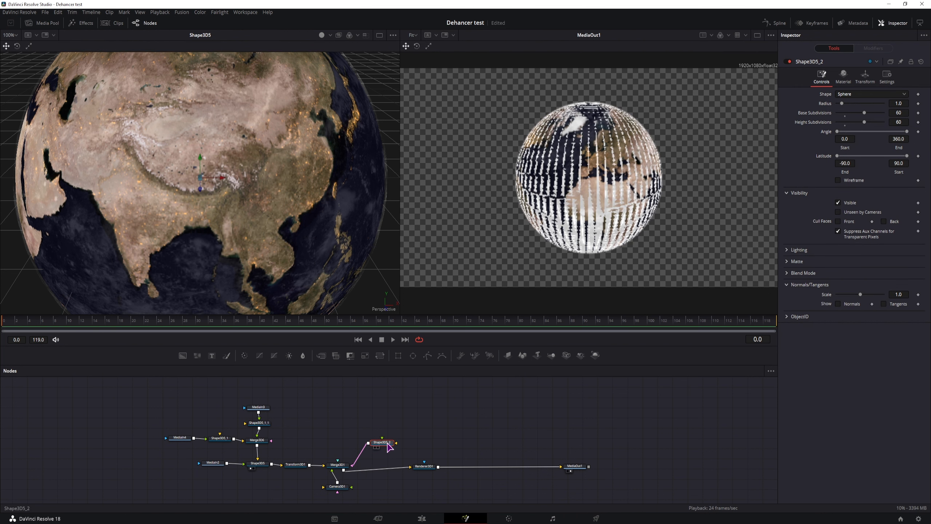
pyautogui.moveTo(388, 445); pyautogui.dragTo(349, 442)
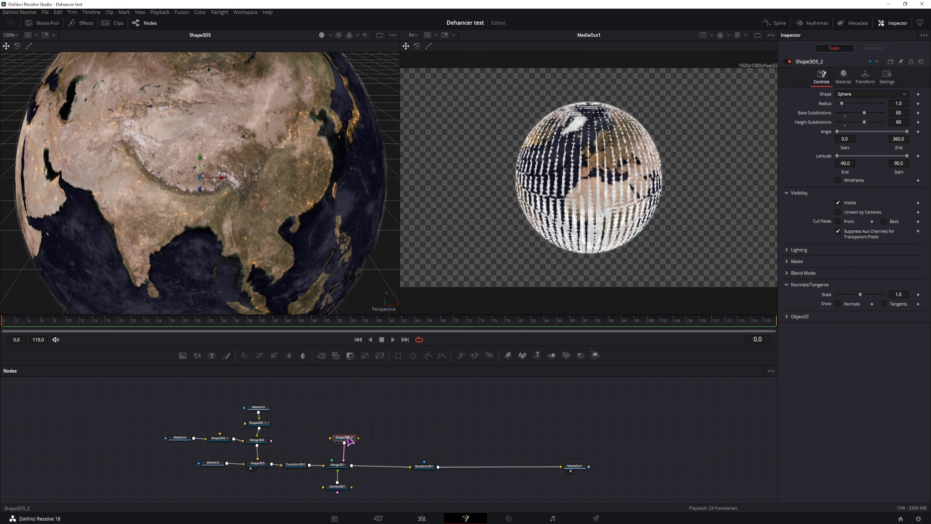
# Set the copied sphere's radius to 1.02 and narrow its angle range to a thin strip from about 94.0 to 95.7.
pyautogui.click(904, 103)
pyautogui.write('2')
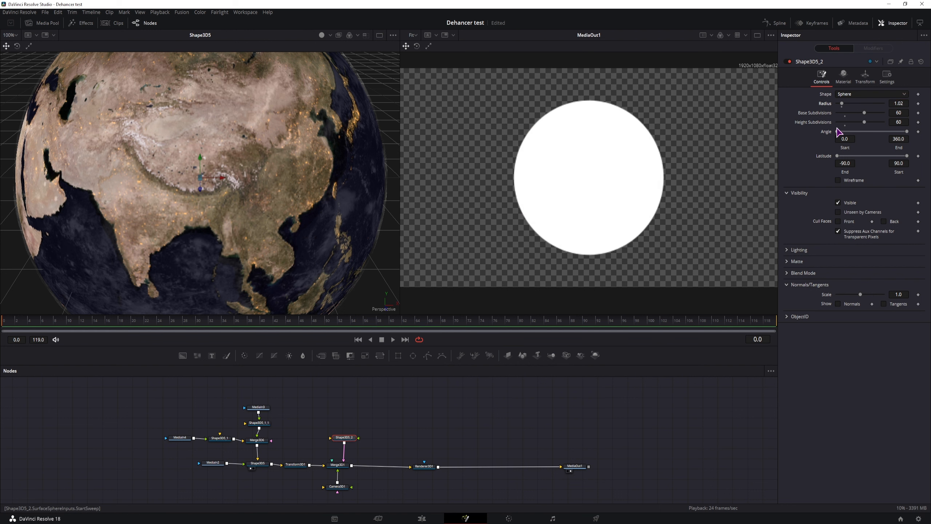
pyautogui.moveTo(837, 132); pyautogui.dragTo(863, 135)
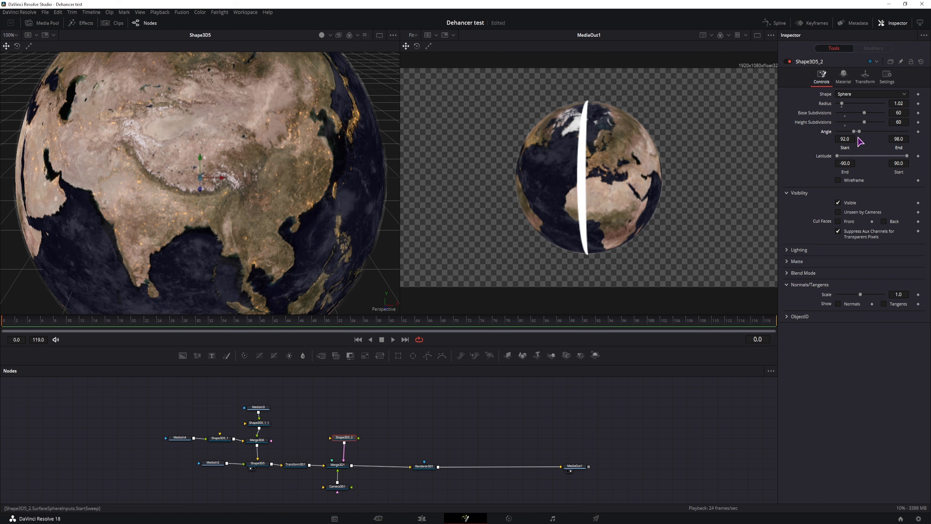
pyautogui.moveTo(857, 137); pyautogui.dragTo(858, 136)
pyautogui.moveTo(901, 139); pyautogui.dragTo(892, 138)
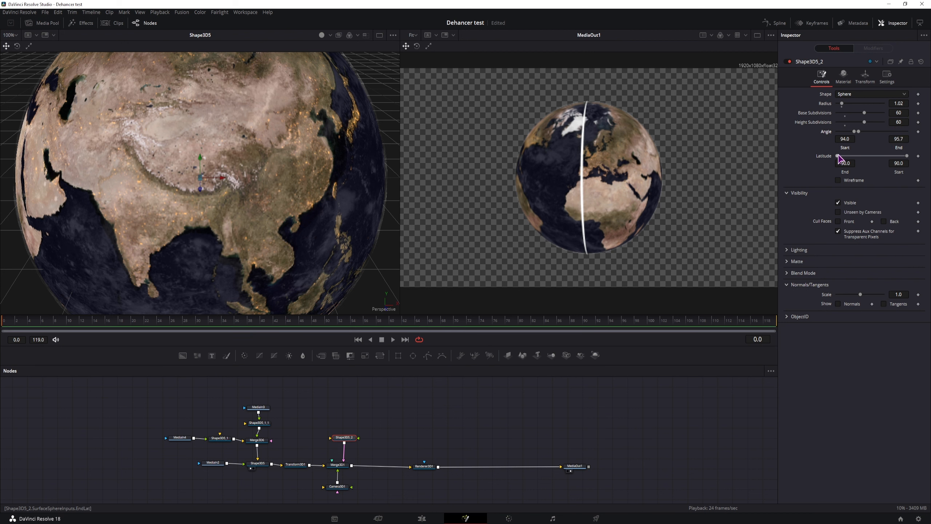
# Shorten the strip by limiting its latitude to about -52.0 and 57.0, and inspect it on the globe through Merge3D1.
pyautogui.moveTo(839, 156); pyautogui.dragTo(849, 156)
pyautogui.moveTo(908, 158); pyautogui.dragTo(899, 157)
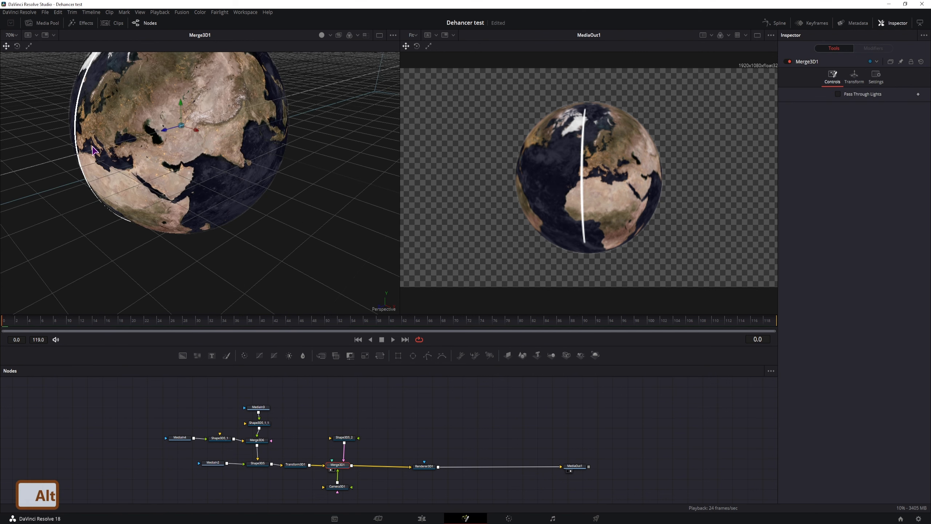
pyautogui.moveTo(299, 163); pyautogui.dragTo(240, 156)
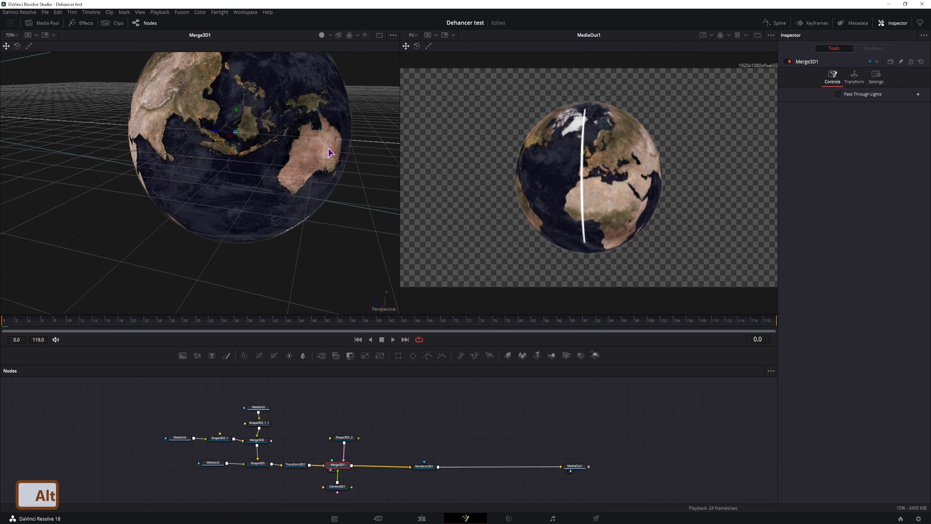
pyautogui.moveTo(306, 154); pyautogui.dragTo(329, 190)
pyautogui.moveTo(265, 162); pyautogui.dragTo(293, 166)
# Rotate Shape3D5_2 to about X -61.6, Y -3.2 and Z -97.4 so the strip runs across the globe like a flight path.
pyautogui.moveTo(349, 437); pyautogui.dragTo(346, 419)
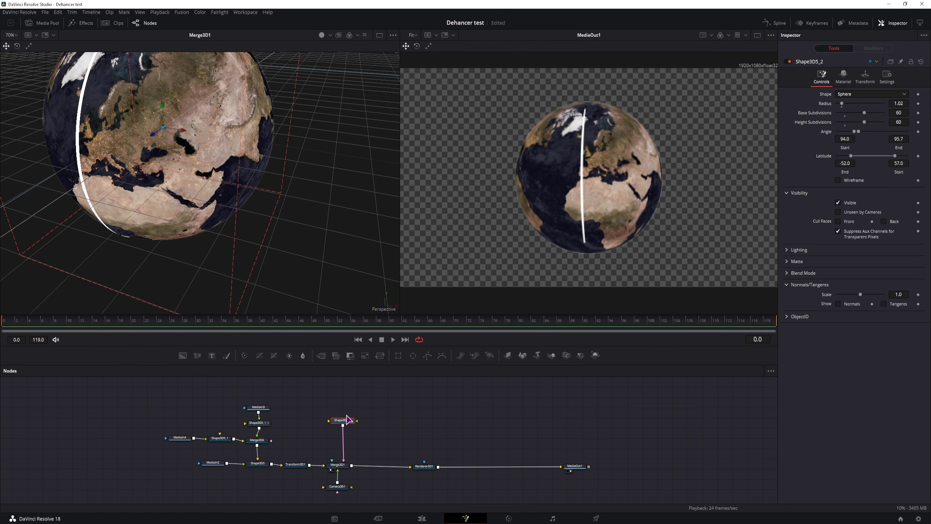
pyautogui.click(865, 77)
pyautogui.moveTo(899, 165); pyautogui.dragTo(795, 154)
pyautogui.moveTo(676, 147); pyautogui.dragTo(673, 148)
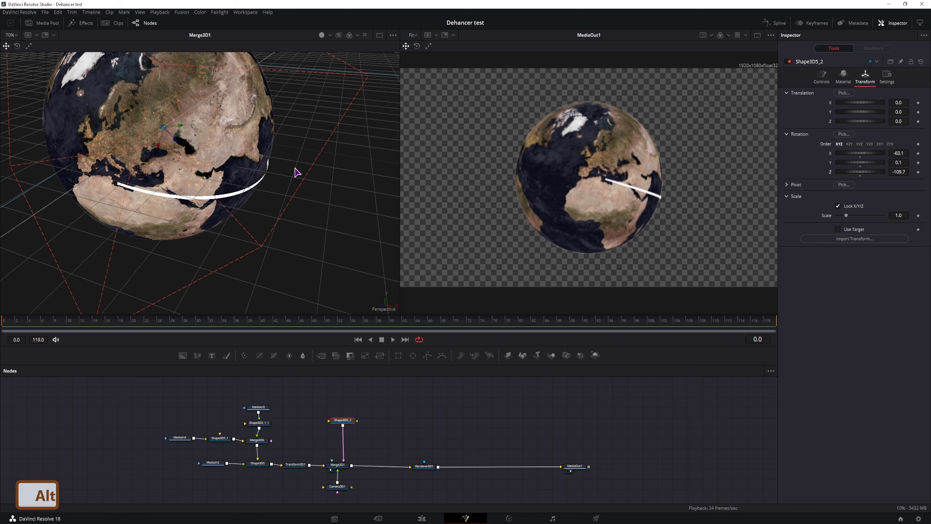
pyautogui.moveTo(298, 167)
pyautogui.mouseDown()
pyautogui.moveTo(224, 149)
pyautogui.moveTo(245, 169)
pyautogui.moveTo(318, 173)
pyautogui.moveTo(363, 137)
pyautogui.moveTo(300, 162)
pyautogui.mouseUp()
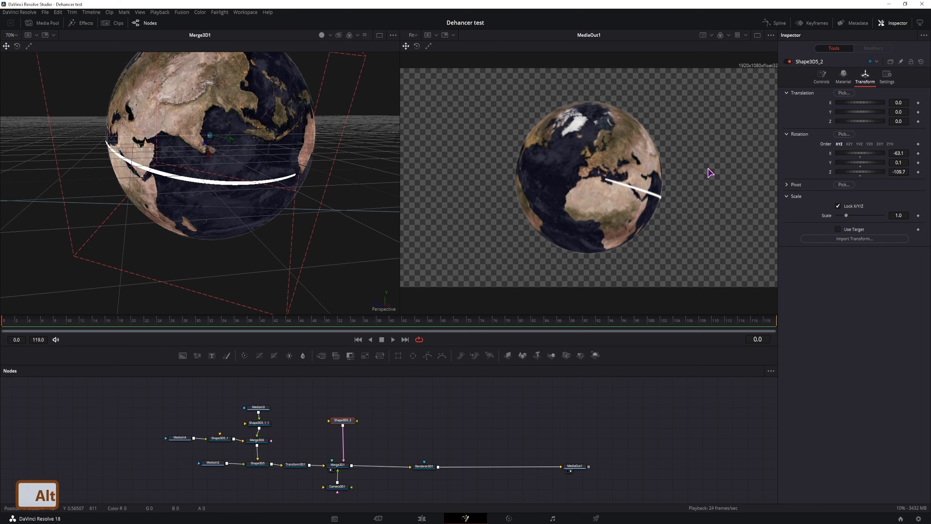
pyautogui.moveTo(901, 153)
pyautogui.mouseDown()
pyautogui.moveTo(891, 152)
pyautogui.moveTo(911, 163)
pyautogui.mouseUp()
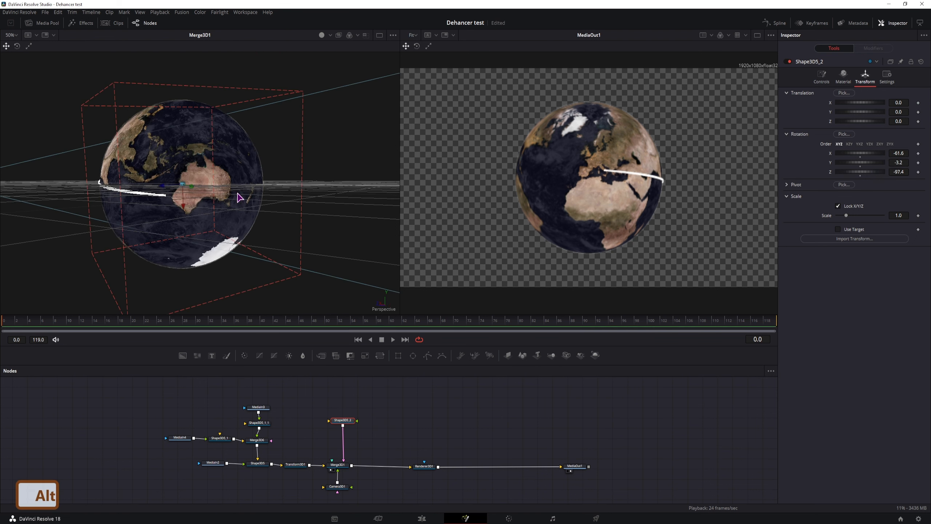
pyautogui.moveTo(167, 206); pyautogui.dragTo(296, 221)
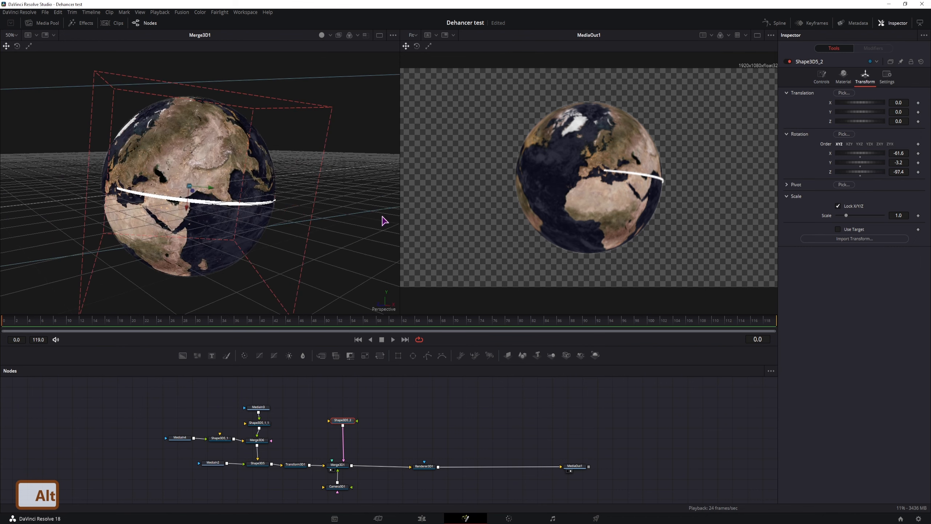
# Lengthen the strip around the globe by setting its latitude start to about 70.8.
pyautogui.click(825, 81)
pyautogui.moveTo(896, 159); pyautogui.dragTo(898, 159)
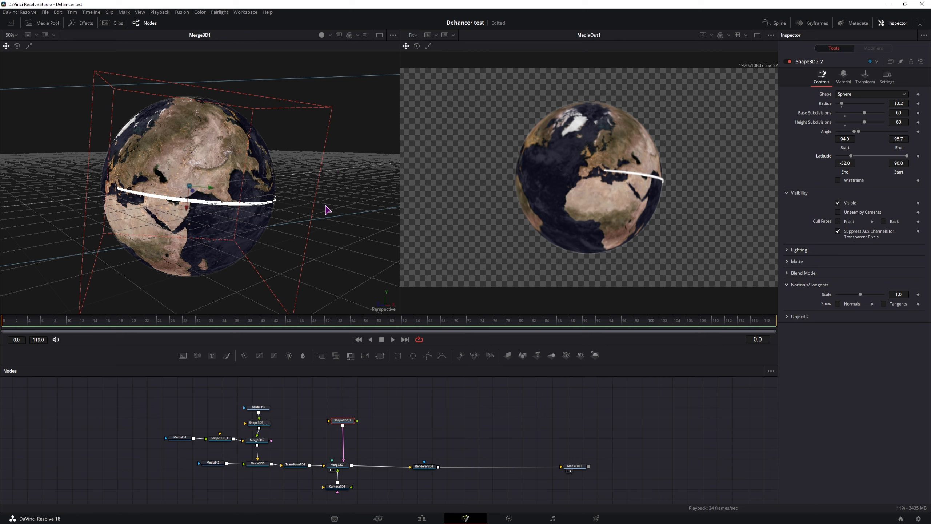
pyautogui.moveTo(326, 205); pyautogui.dragTo(197, 196)
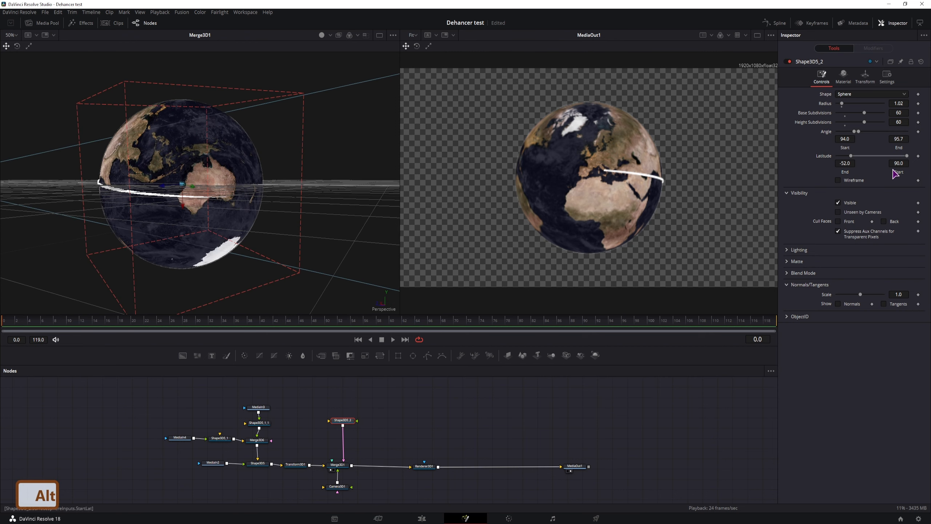
pyautogui.moveTo(903, 165); pyautogui.dragTo(893, 164)
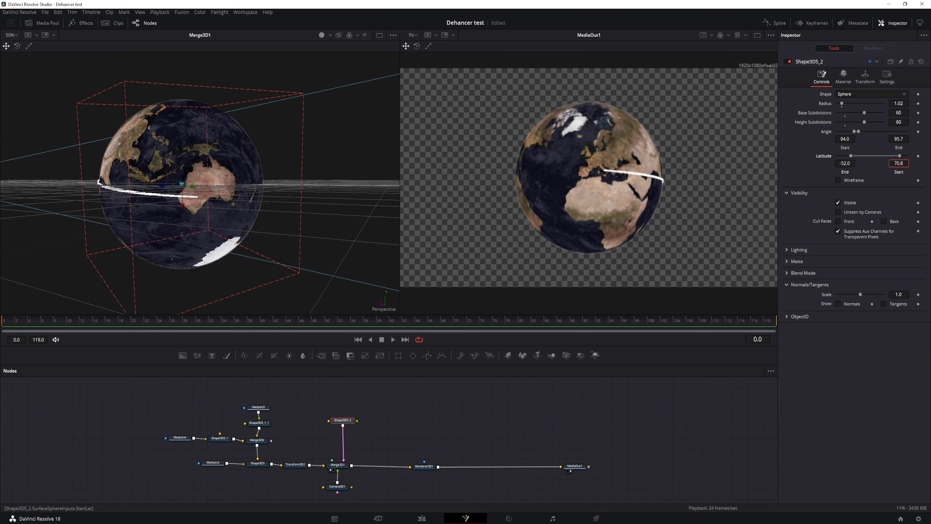
# Examine from several angles how the strip and its two ends sit against the globe's surface.
pyautogui.moveTo(257, 206)
pyautogui.mouseDown()
pyautogui.moveTo(270, 210)
pyautogui.moveTo(306, 277)
pyautogui.moveTo(292, 287)
pyautogui.moveTo(294, 266)
pyautogui.moveTo(264, 201)
pyautogui.mouseUp()
pyautogui.scroll(4, 280, 256)
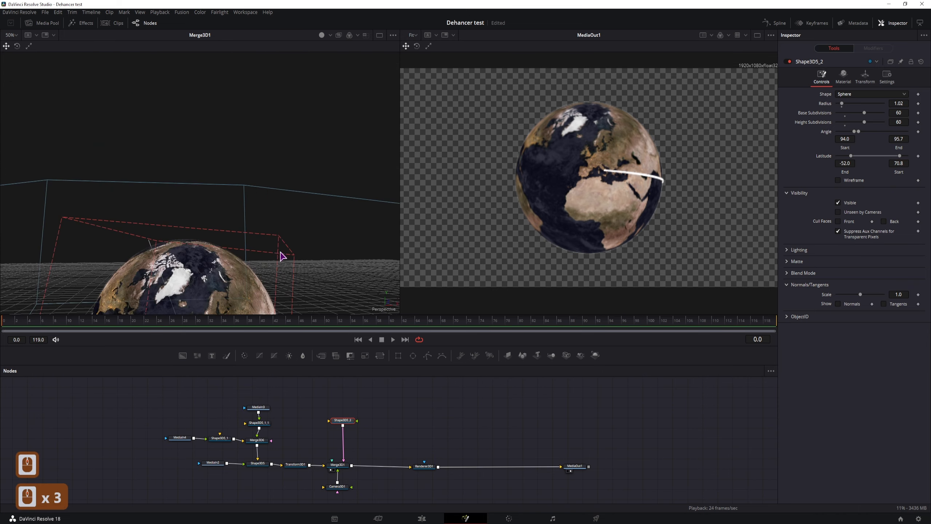
pyautogui.scroll(-5, 280, 252)
pyautogui.scroll(3, 280, 243)
pyautogui.moveTo(394, 232); pyautogui.dragTo(371, 209)
pyautogui.scroll(-4, 370, 210)
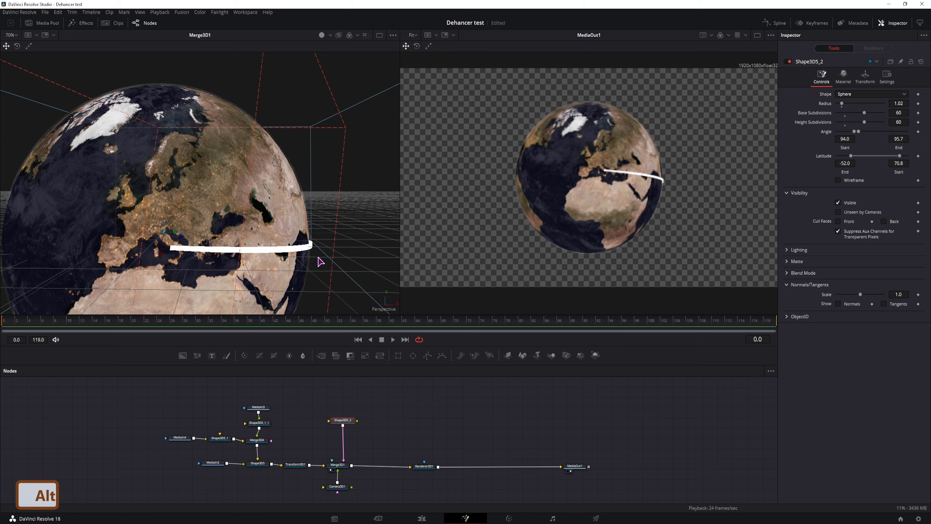
pyautogui.moveTo(321, 261); pyautogui.dragTo(279, 250)
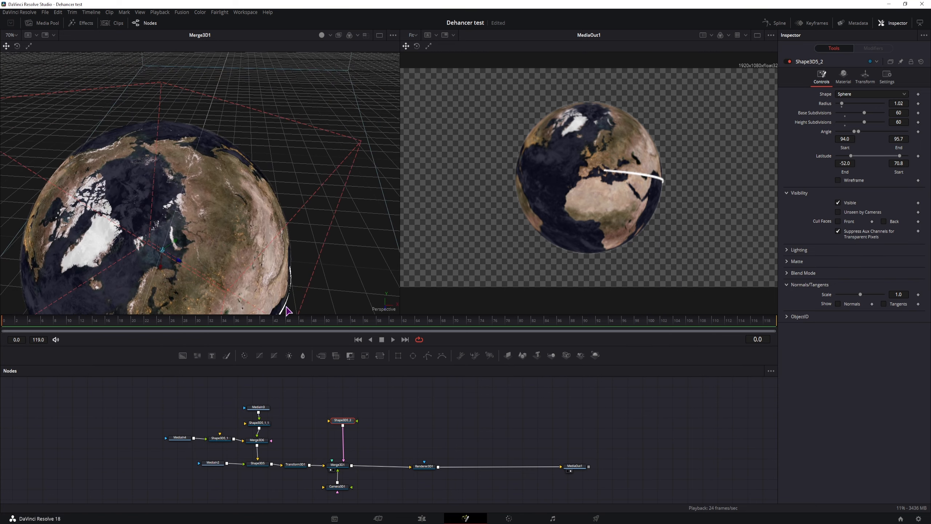
pyautogui.moveTo(285, 311); pyautogui.dragTo(308, 291)
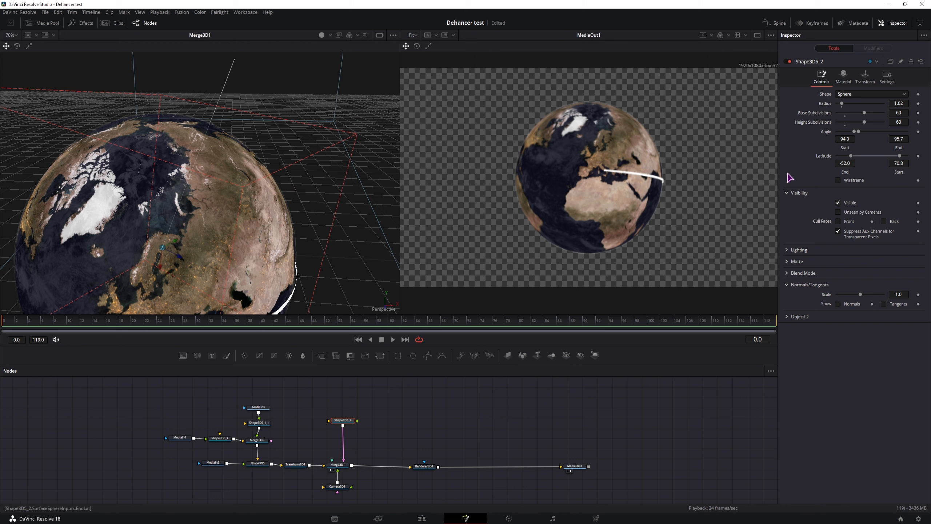
# Reduce the strip's radius to about 0.95 and offset its translation to about X 0.109, Y 0.0 and Z 0.04.
pyautogui.moveTo(908, 103); pyautogui.dragTo(903, 103)
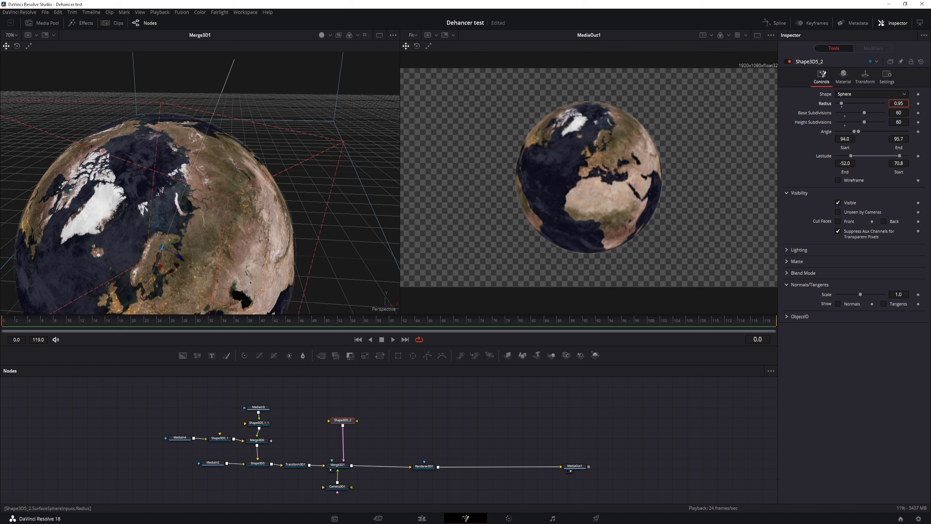
pyautogui.click(866, 77)
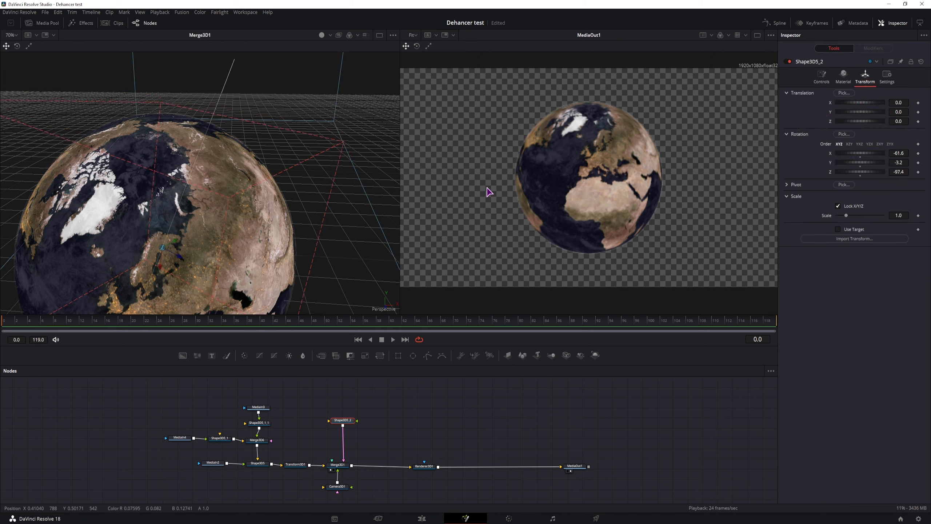
pyautogui.scroll(-2, 303, 206)
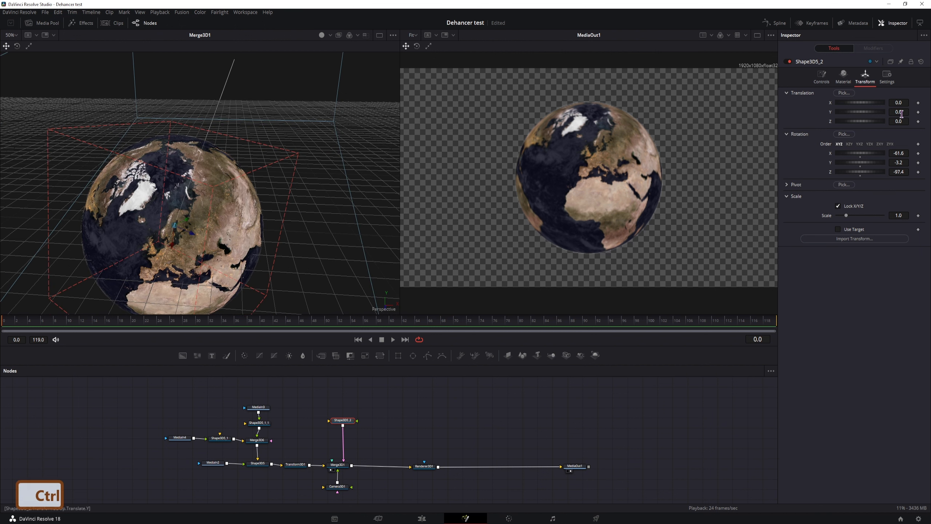
pyautogui.moveTo(903, 111)
pyautogui.mouseDown()
pyautogui.moveTo(904, 121)
pyautogui.moveTo(905, 103)
pyautogui.mouseUp()
pyautogui.doubleClick(830, 112)
pyautogui.moveTo(283, 244); pyautogui.dragTo(203, 311)
pyautogui.moveTo(900, 102)
pyautogui.mouseDown()
pyautogui.moveTo(890, 121)
pyautogui.moveTo(902, 112)
pyautogui.mouseUp()
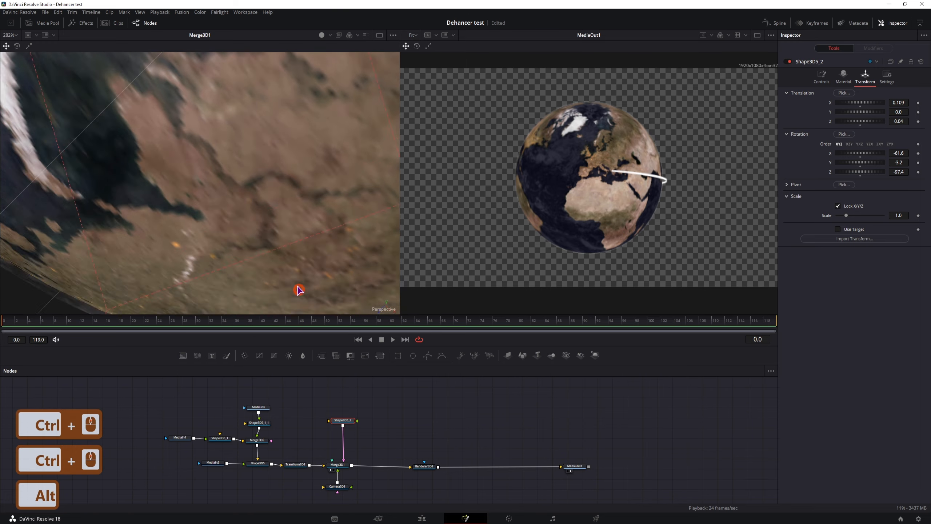
# Check the offset arc on the globe, and add a Spot Light connected to Merge3D1.
pyautogui.moveTo(297, 288); pyautogui.dragTo(338, 183)
pyautogui.scroll(-2, 295, 223)
pyautogui.scroll(-1, 303, 226)
pyautogui.scroll(-1, 303, 227)
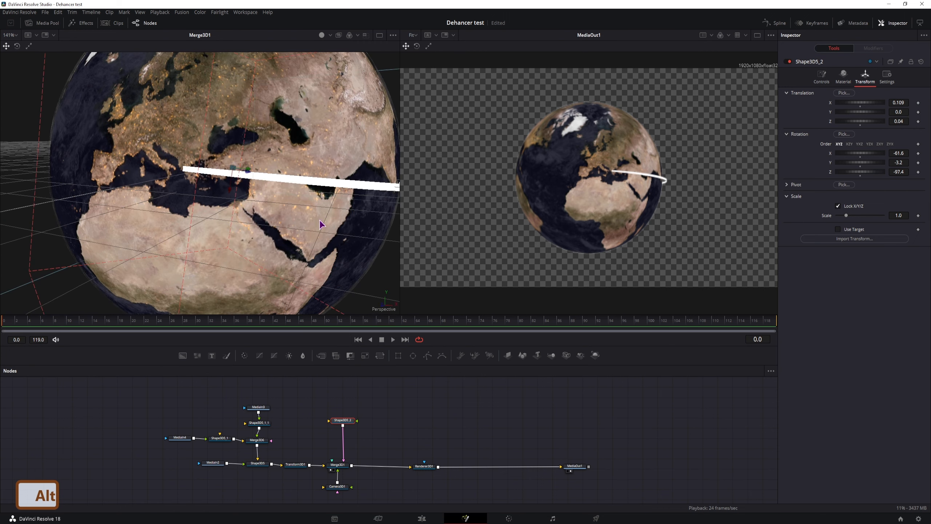
pyautogui.moveTo(320, 225); pyautogui.dragTo(330, 285)
pyautogui.scroll(-1, 331, 285)
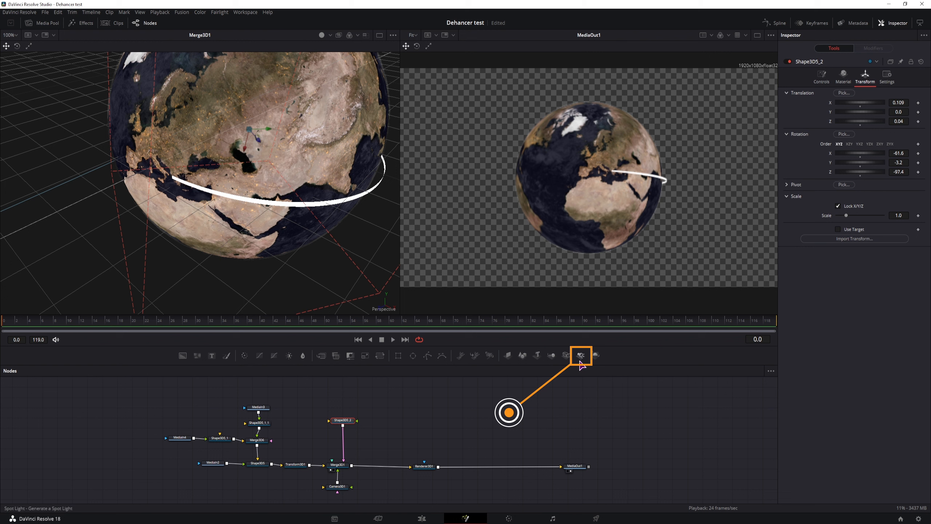
pyautogui.moveTo(581, 359); pyautogui.dragTo(338, 465)
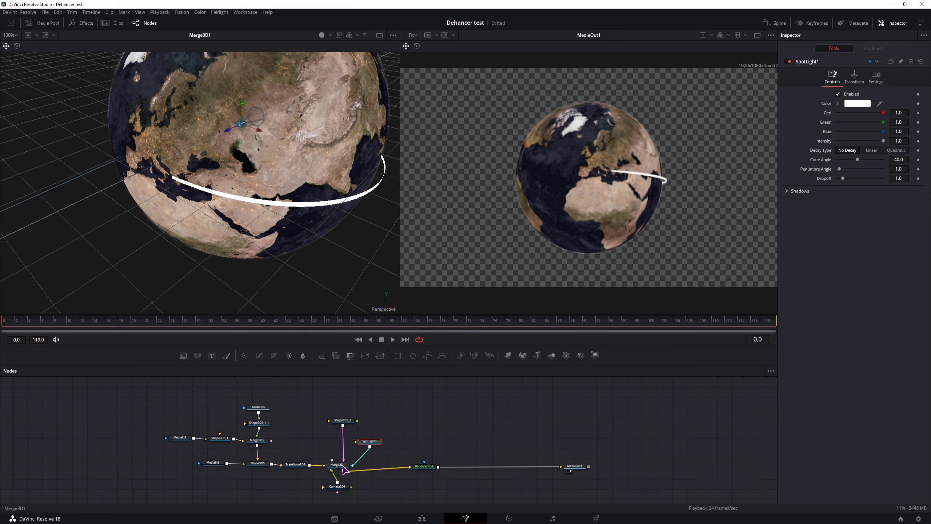
# Move SpotLight1 out in front of the globe and rotate it to aim at the globe.
pyautogui.scroll(-5, 254, 246)
pyautogui.click(370, 441)
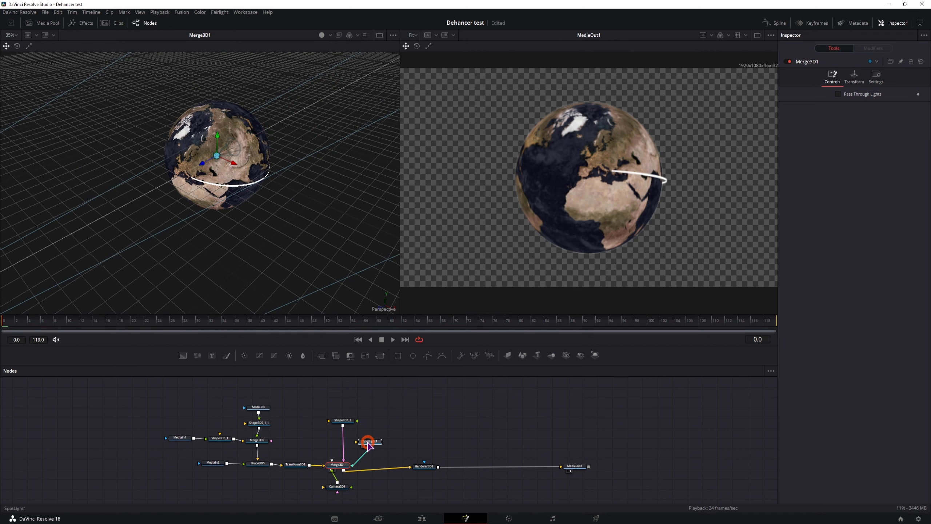
pyautogui.moveTo(202, 164); pyautogui.dragTo(236, 276)
pyautogui.click(18, 47)
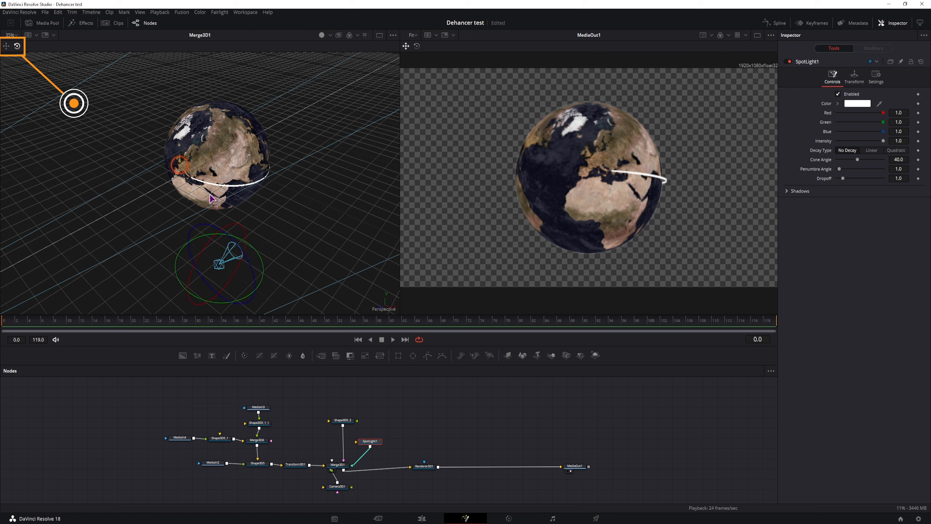
pyautogui.moveTo(264, 283); pyautogui.dragTo(270, 260)
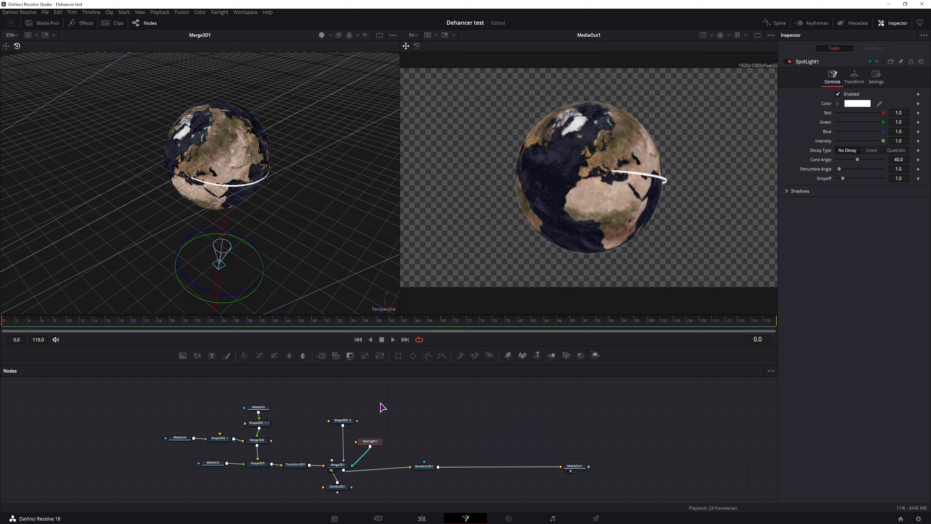
# Enable both lighting and shadows in the Renderer3D1 settings.
pyautogui.click(425, 469)
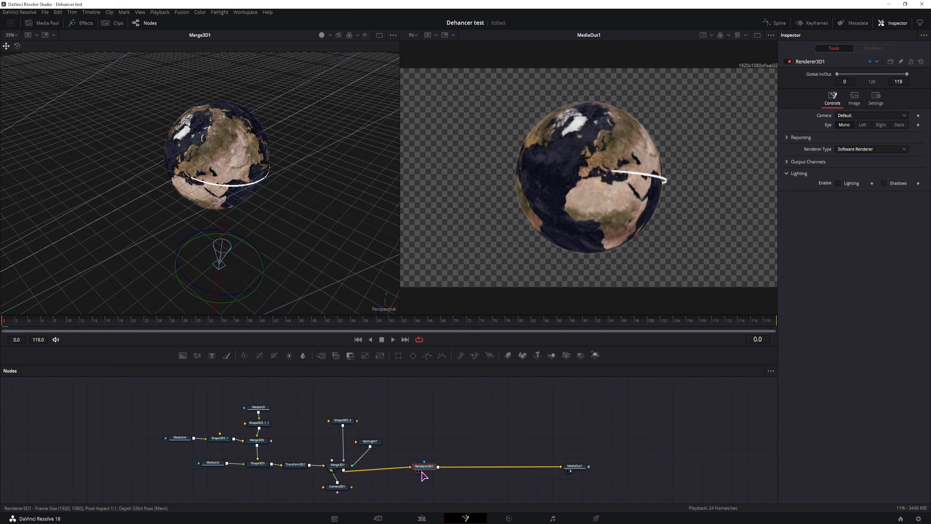
pyautogui.click(839, 184)
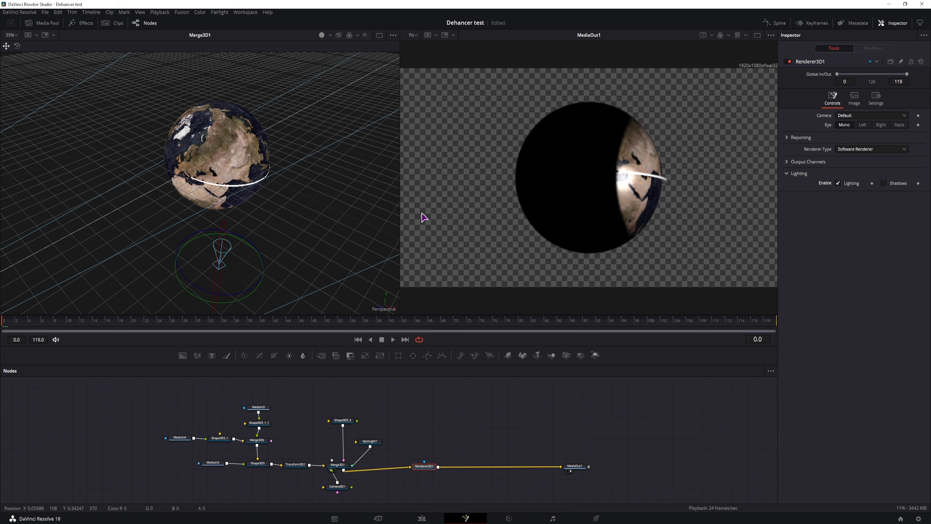
pyautogui.click(884, 183)
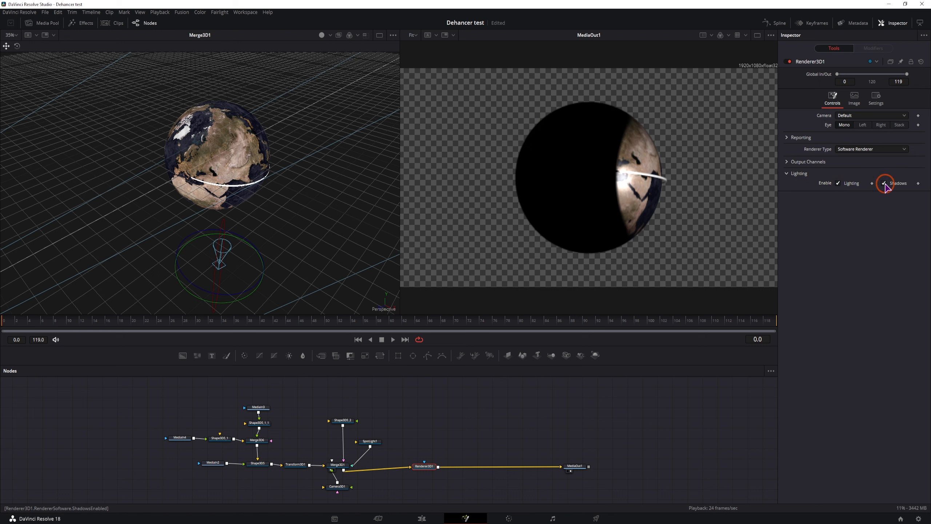
pyautogui.click(258, 306)
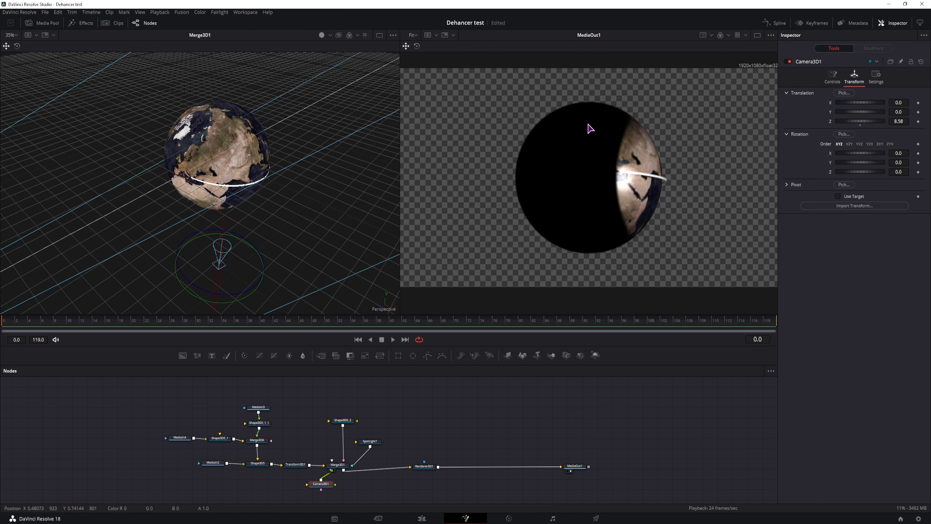
# Add an Ambient Light node and connect it to Merge3D1.
pyautogui.click(409, 427)
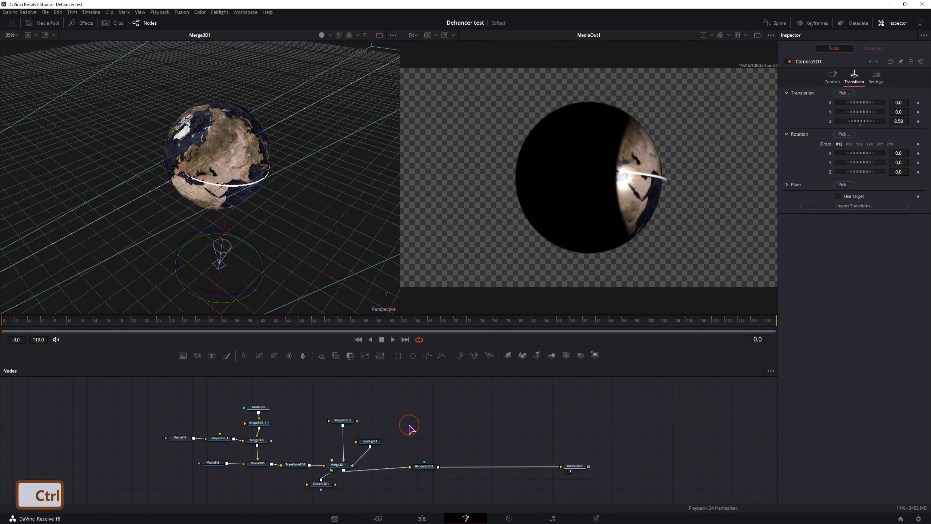
pyautogui.hotkey('ctrl', 'space')
pyautogui.write('ambi')
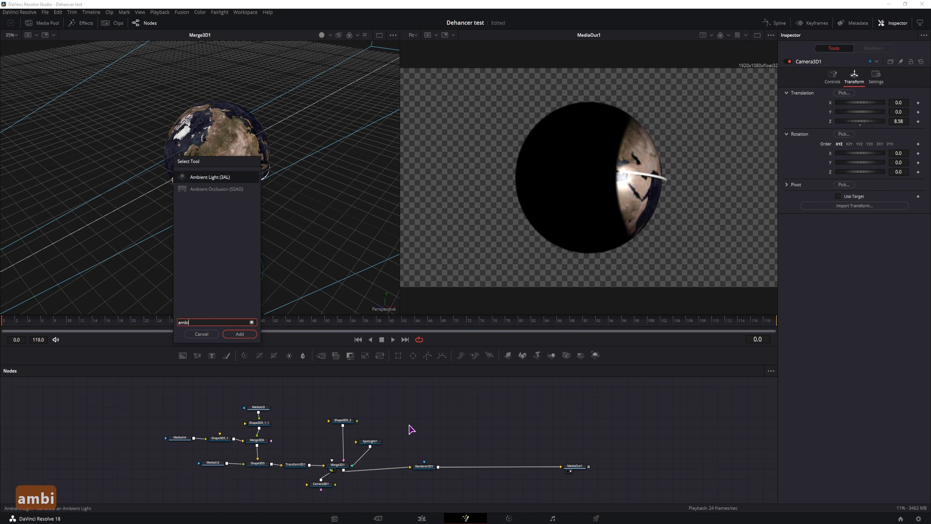
pyautogui.click(240, 334)
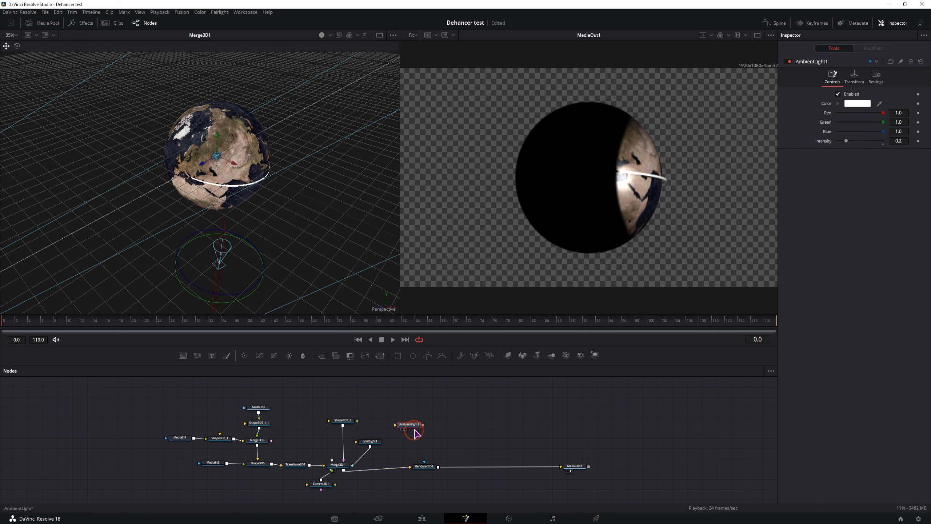
pyautogui.moveTo(413, 430); pyautogui.dragTo(332, 470)
# Raise the ambient light's intensity, and set SpotLight1 to intensity 0.276, cone angle 54.57 and dropoff 2.0.
pyautogui.moveTo(847, 141); pyautogui.dragTo(883, 143)
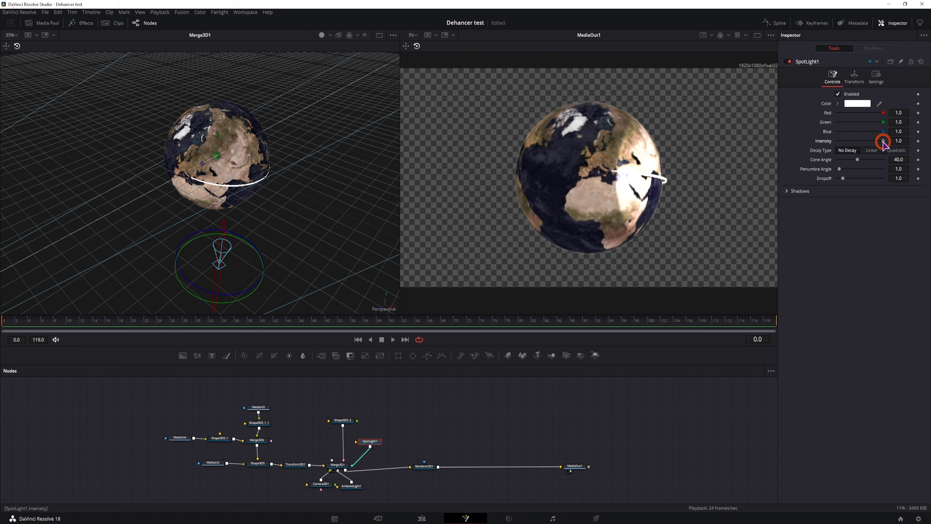
pyautogui.moveTo(884, 142); pyautogui.dragTo(850, 179)
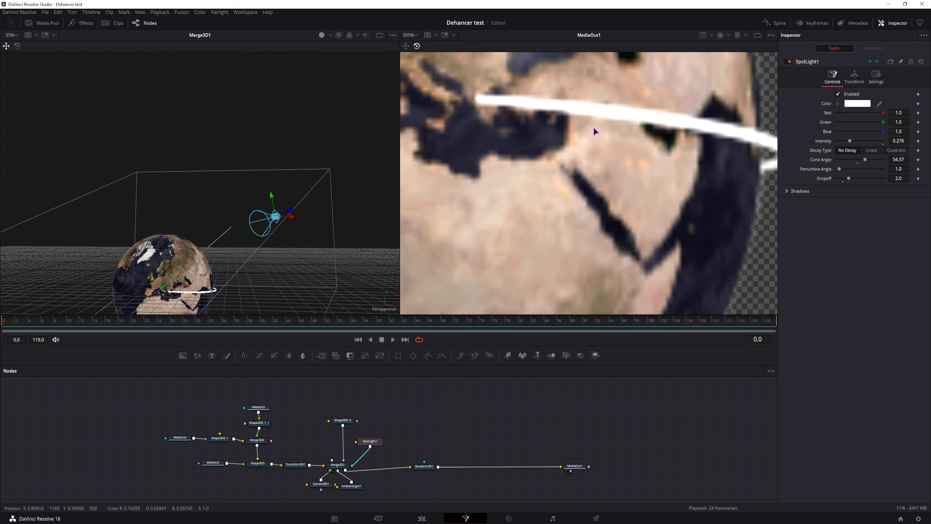
# Color the arc's material orange-red with diffuse red 1.0, green 0.15 and blue 0.0.
pyautogui.click(343, 420)
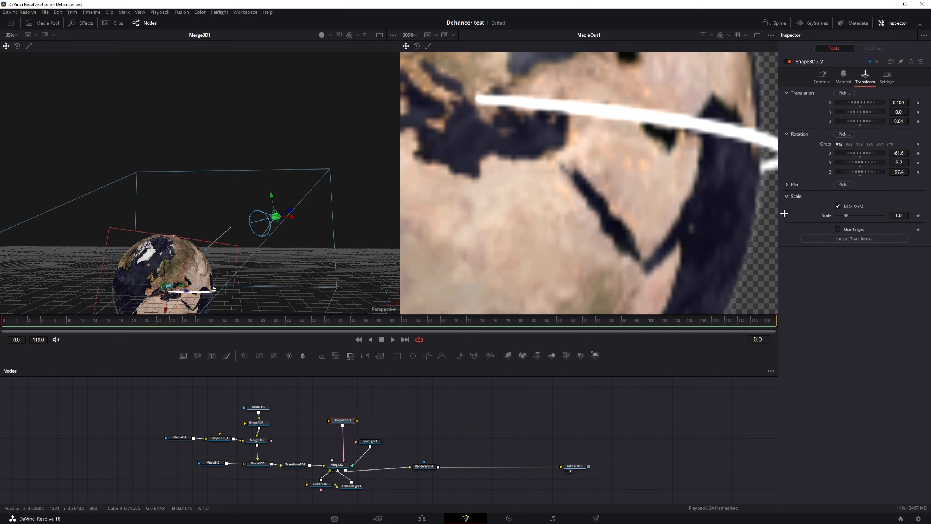
pyautogui.click(844, 77)
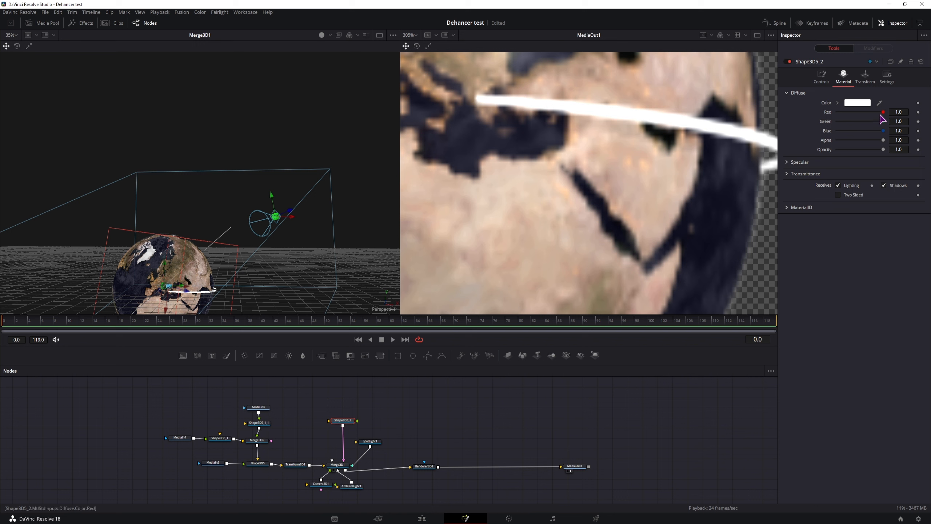
pyautogui.moveTo(883, 121); pyautogui.dragTo(819, 141)
pyautogui.moveTo(857, 121); pyautogui.dragTo(844, 121)
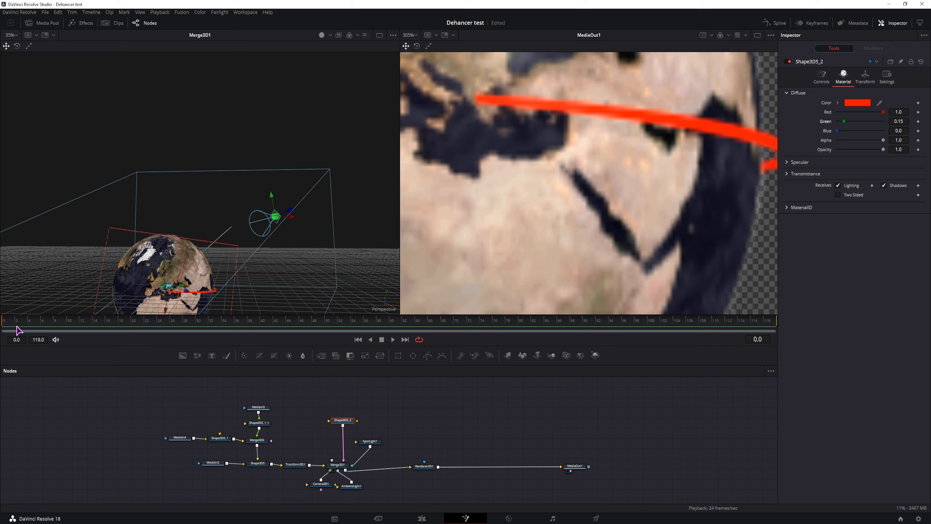
# Keyframe the arc's latitude so its start value goes from -52.0 at frame 10 to 70.8 at frame 100.
pyautogui.moveTo(19, 323); pyautogui.dragTo(70, 327)
pyautogui.click(822, 76)
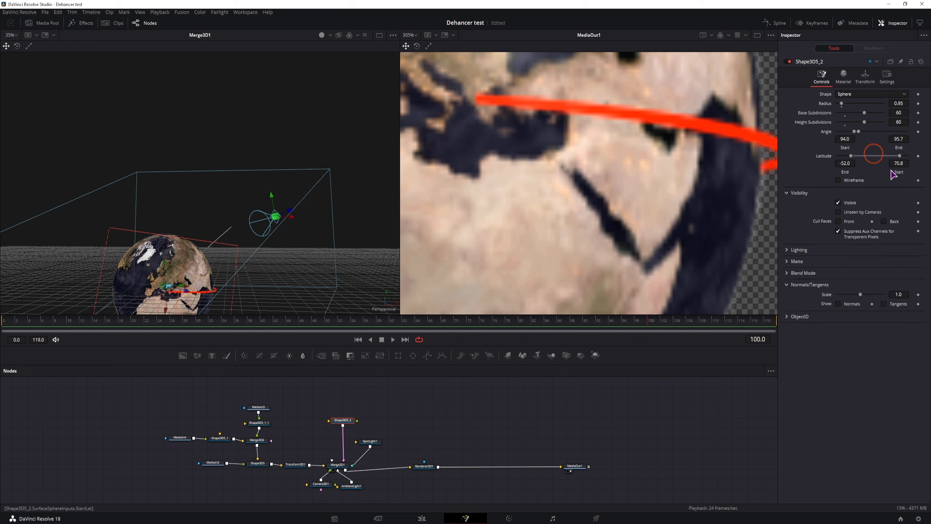
pyautogui.click(919, 156)
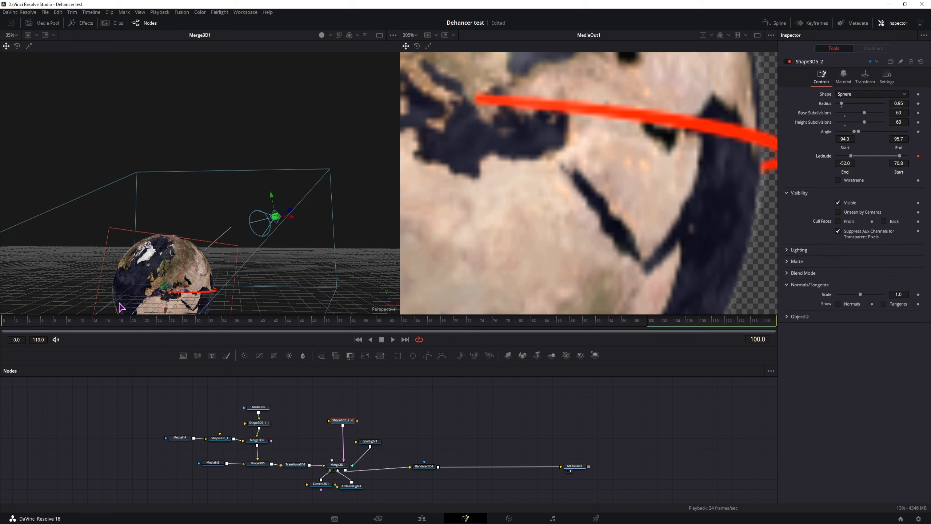
pyautogui.moveTo(93, 326); pyautogui.dragTo(78, 327)
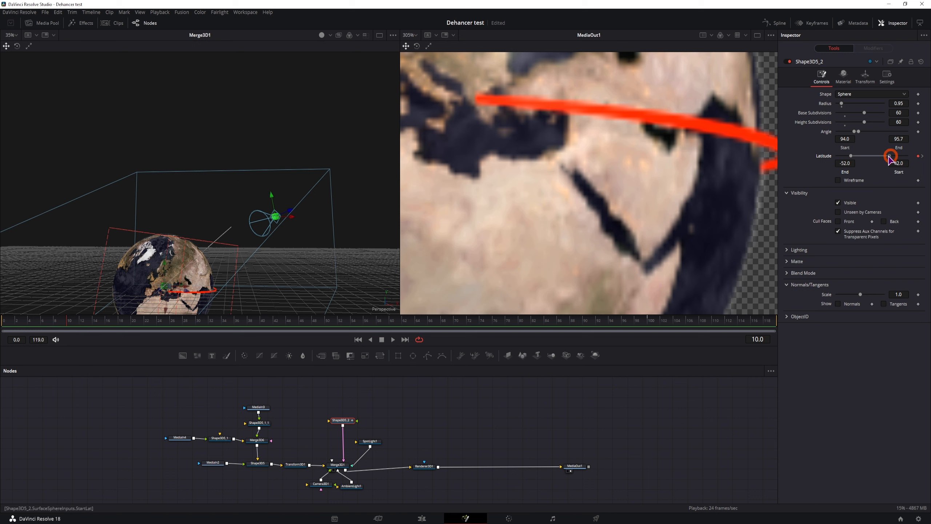
pyautogui.moveTo(890, 158); pyautogui.dragTo(858, 162)
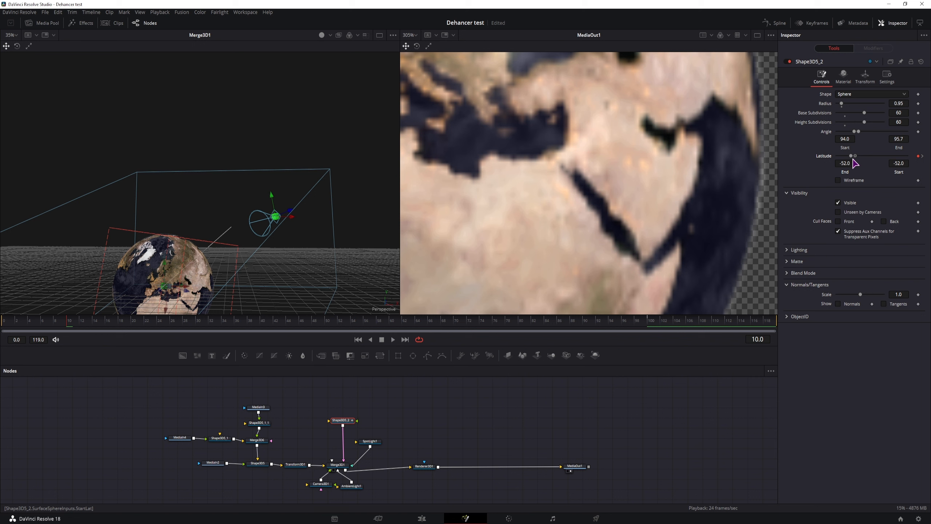
# Play back the composition to check how the arc grows across the globe.
pyautogui.press('space')
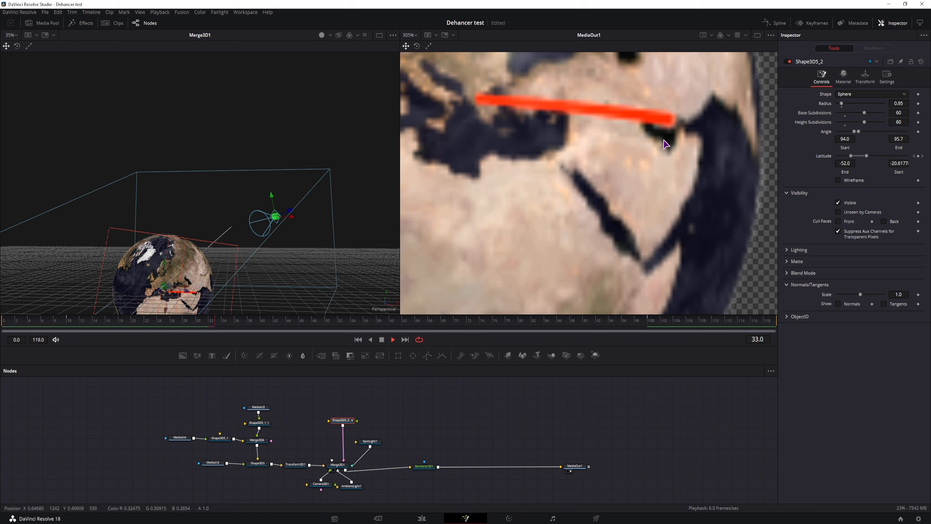
pyautogui.scroll(-3, 311, 238)
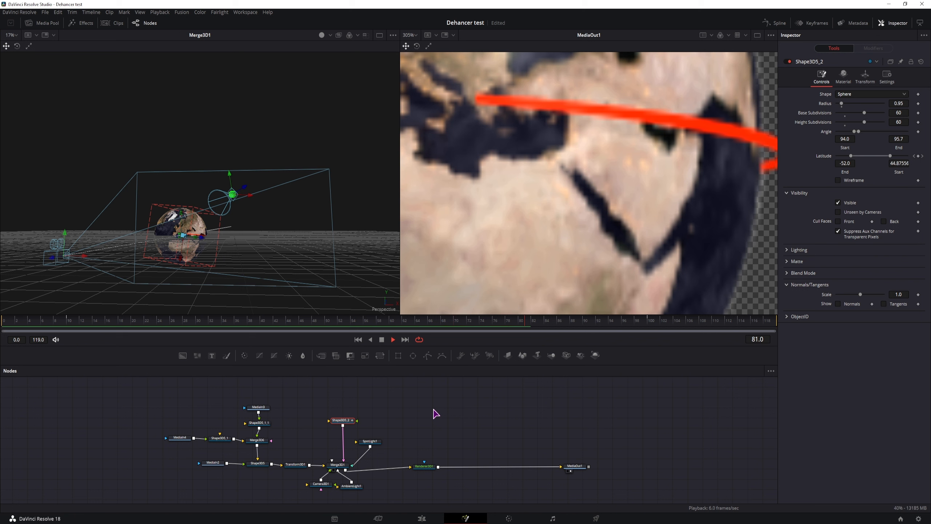
pyautogui.press('space')
# Duplicate Transform3D1 as a separate unconnected node in the node graph.
pyautogui.click(292, 465)
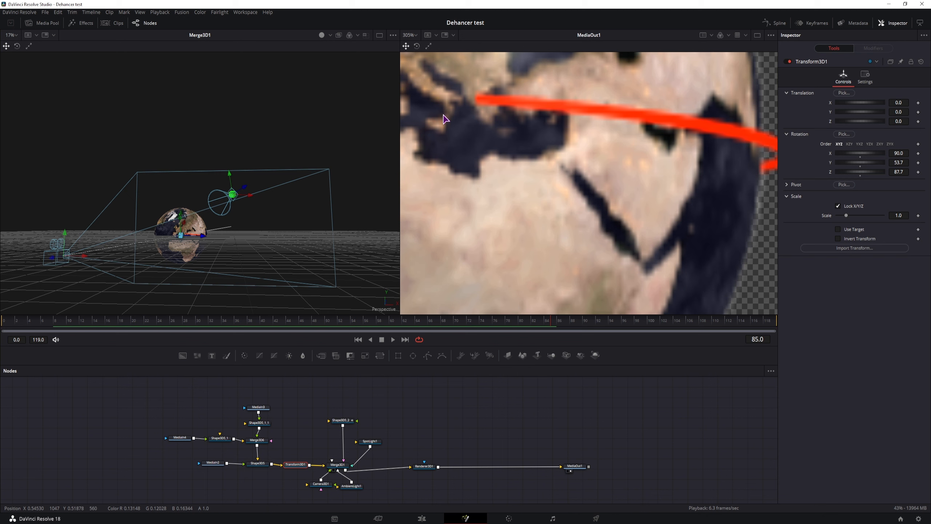
pyautogui.click(298, 465)
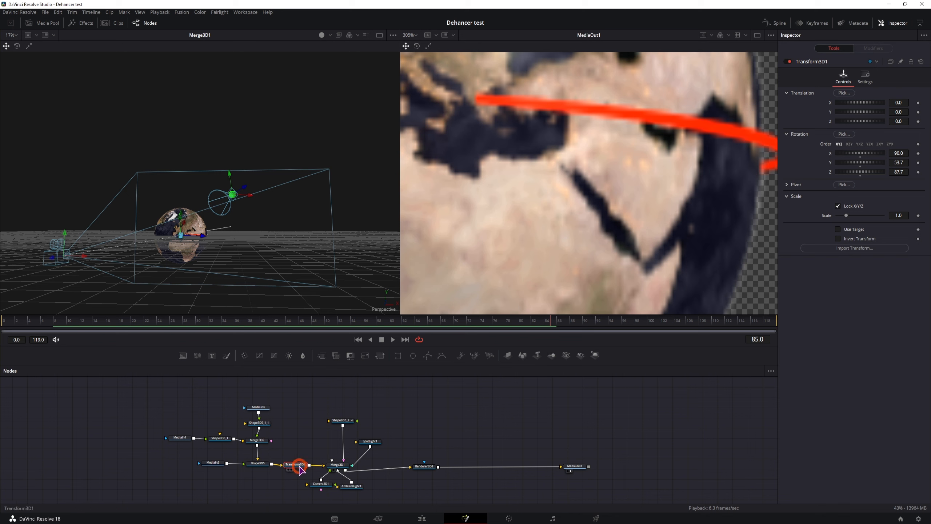
pyautogui.hotkey('ctrl', 'c')
pyautogui.click(385, 470)
pyautogui.hotkey('ctrl', 'v')
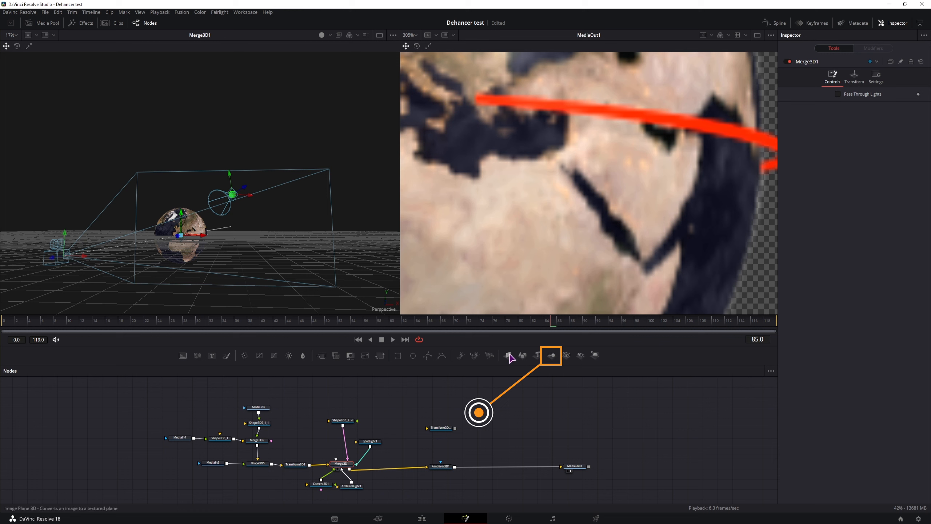
# Rewire the chain so Merge3D1 passes through the copied transform into a new Merge 3D that carries Camera3D1 and feeds Renderer3D1.
pyautogui.moveTo(551, 355); pyautogui.dragTo(389, 470)
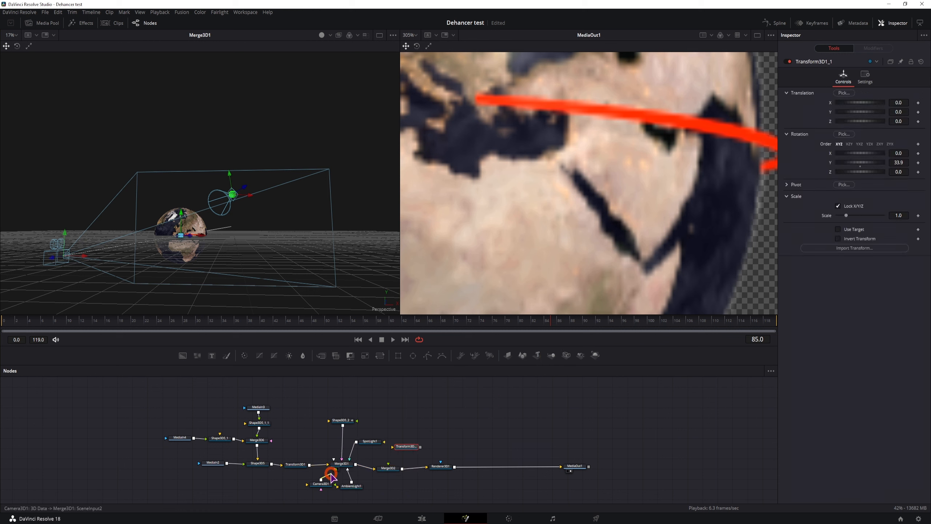
pyautogui.moveTo(331, 474)
pyautogui.mouseDown()
pyautogui.moveTo(388, 469)
pyautogui.moveTo(358, 489)
pyautogui.moveTo(402, 488)
pyautogui.moveTo(340, 487)
pyautogui.mouseUp()
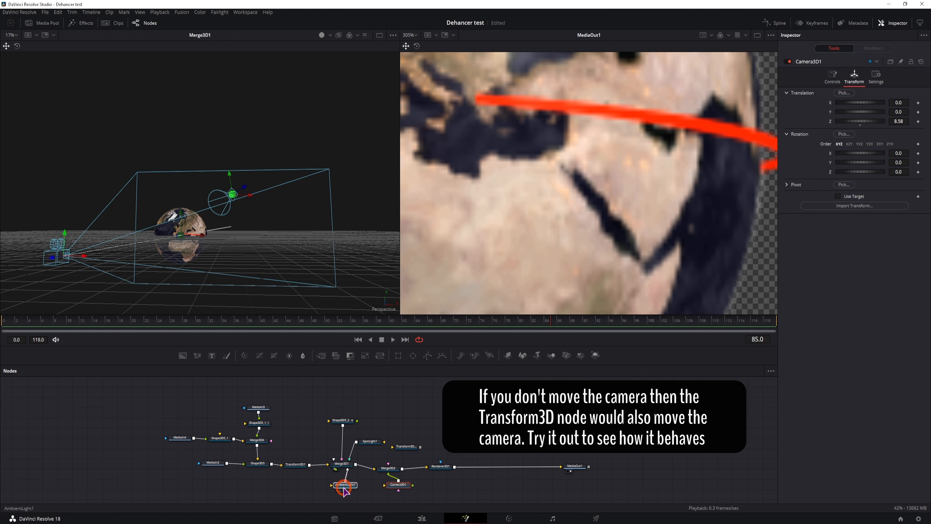
pyautogui.moveTo(394, 468); pyautogui.dragTo(372, 469)
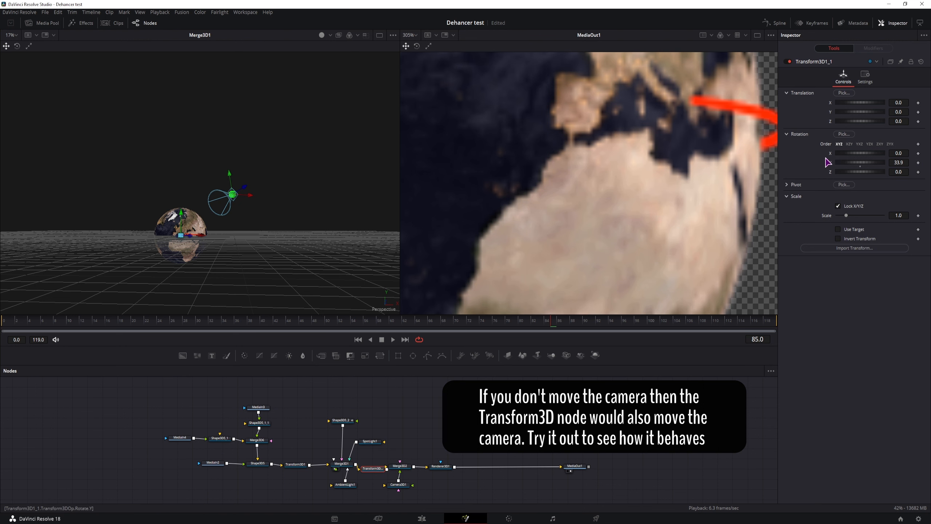
# At frame 10, rotate the globe with Transform3D1_1 to X 13.8, Y 10.4 and Z -0.4.
pyautogui.moveTo(867, 167)
pyautogui.mouseDown()
pyautogui.moveTo(845, 167)
pyautogui.moveTo(854, 167)
pyautogui.mouseUp()
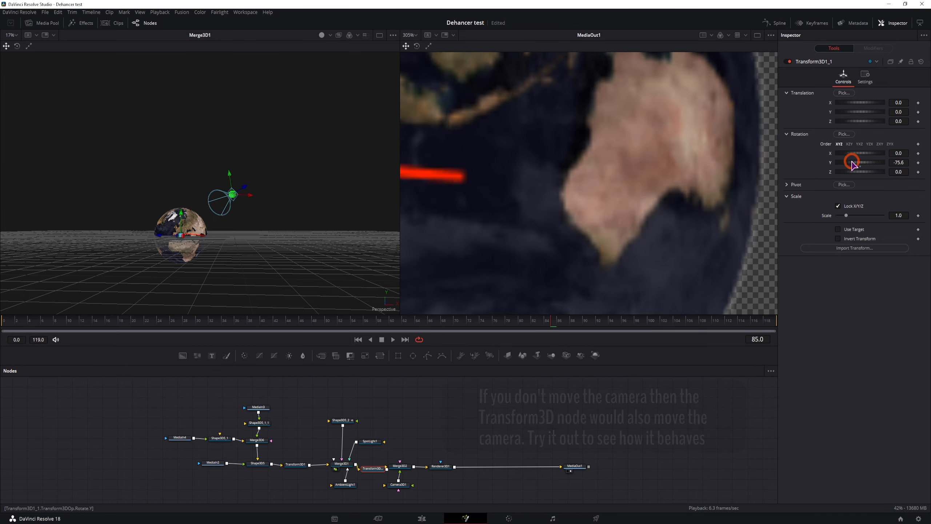
pyautogui.click(55, 323)
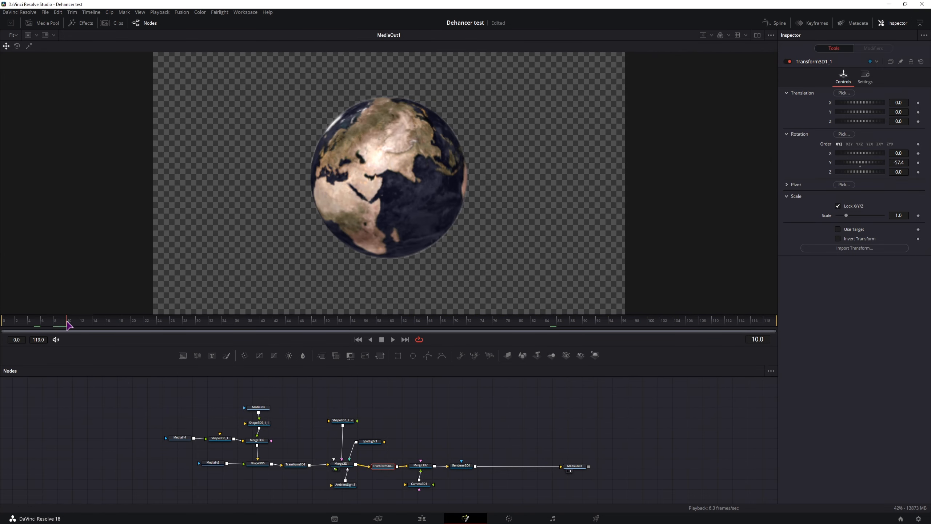
pyautogui.moveTo(55, 323); pyautogui.dragTo(70, 324)
pyautogui.moveTo(899, 163); pyautogui.dragTo(909, 163)
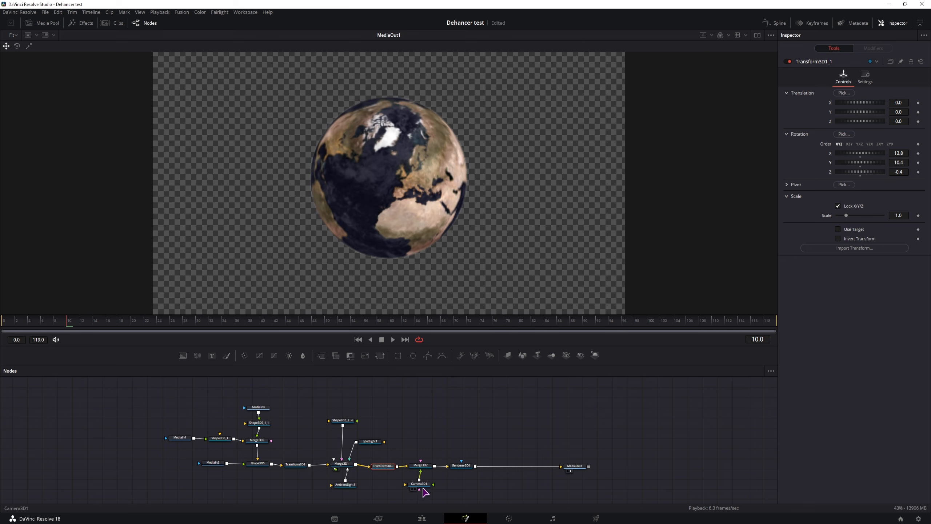
# Move Camera3D1 closer to the globe by setting its Z translation to 3.87.
pyautogui.click(420, 485)
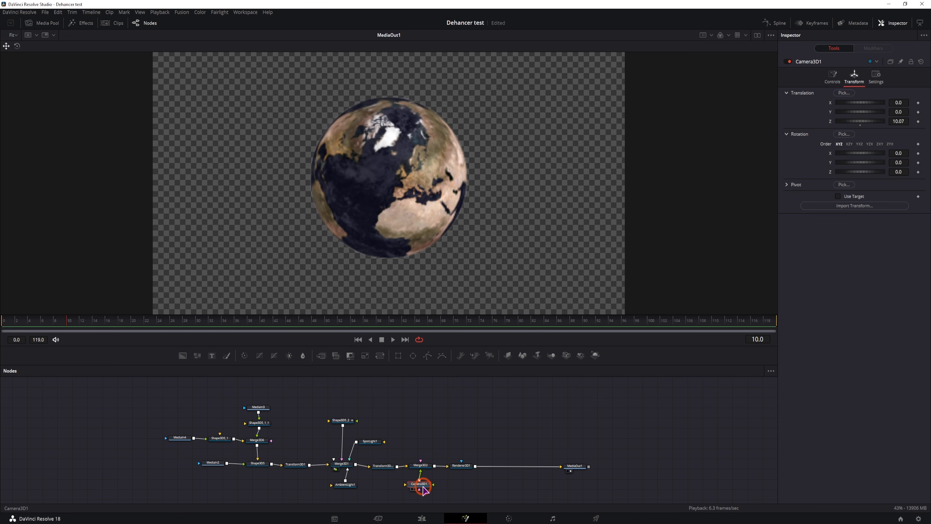
pyautogui.click(897, 121)
pyautogui.write('3.87')
pyautogui.press('Return')
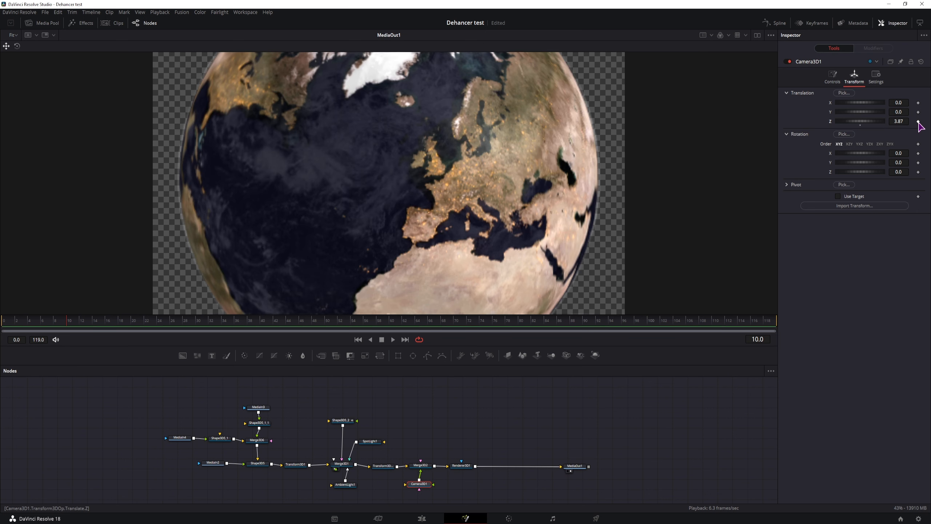
# Add keyframes at frame 10 for Camera3D1's translation and rotation and for Transform3D1_1's rotation.
pyautogui.click(919, 121)
pyautogui.click(918, 103)
pyautogui.click(919, 112)
pyautogui.click(919, 163)
pyautogui.click(919, 172)
pyautogui.click(384, 465)
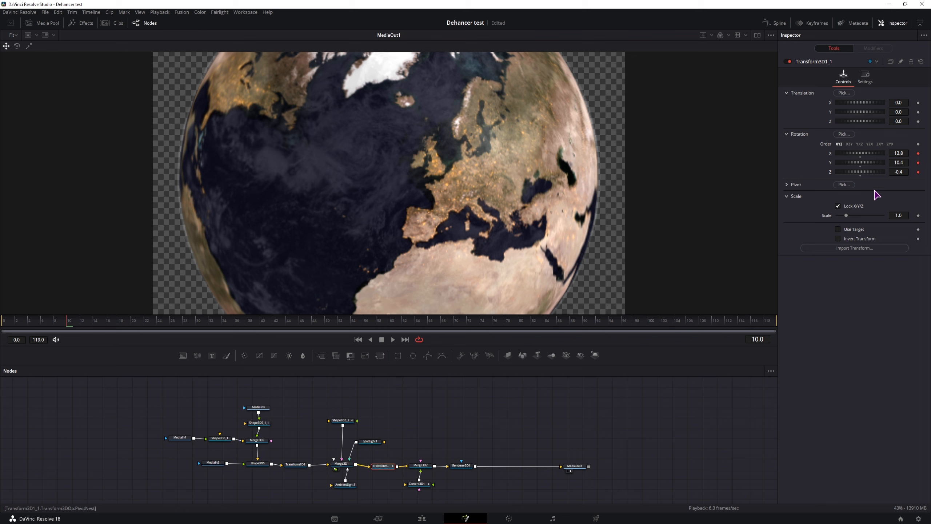
# Keyframe Transform3D1_1's rotation to Y -41.2 around frame 37 and to X 18.2, Y -95.8, Z 2.1 at frame 73.
pyautogui.moveTo(81, 323); pyautogui.dragTo(243, 320)
pyautogui.moveTo(904, 162); pyautogui.dragTo(812, 161)
pyautogui.moveTo(243, 323); pyautogui.dragTo(474, 323)
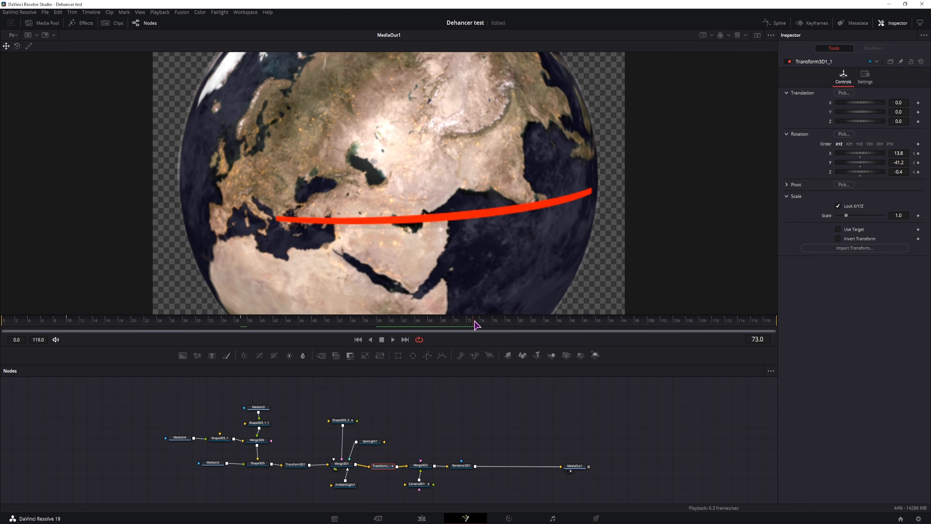
pyautogui.moveTo(899, 163)
pyautogui.mouseDown()
pyautogui.moveTo(815, 162)
pyautogui.moveTo(906, 153)
pyautogui.moveTo(895, 170)
pyautogui.moveTo(904, 171)
pyautogui.mouseUp()
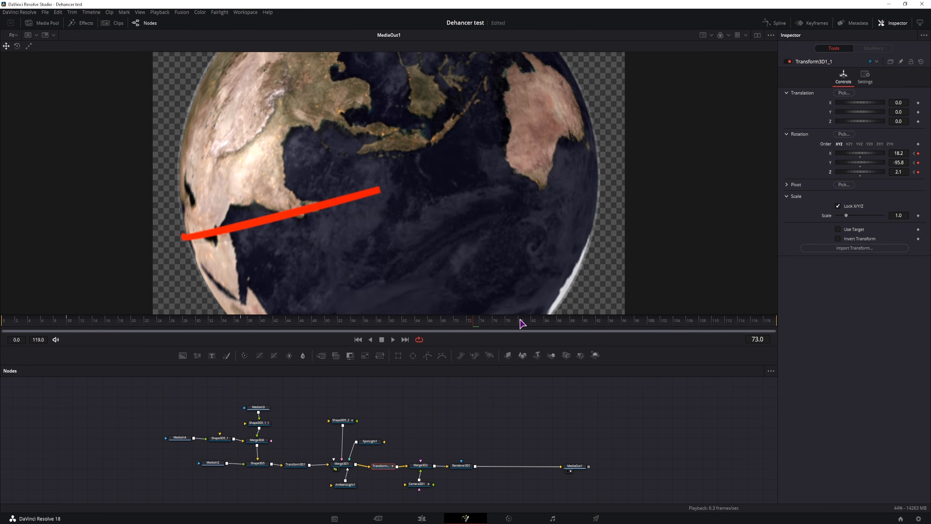
# At frame 105, rotate Transform3D1_1 to bring Australia and the arc's end to the middle of the frame.
pyautogui.moveTo(521, 323); pyautogui.dragTo(496, 326)
pyautogui.moveTo(632, 323); pyautogui.dragTo(680, 322)
pyautogui.moveTo(898, 163); pyautogui.dragTo(876, 158)
# At frame 105, keyframe Camera3D1 with Y rotation -1.0 and Z translation 2.42.
pyautogui.click(417, 484)
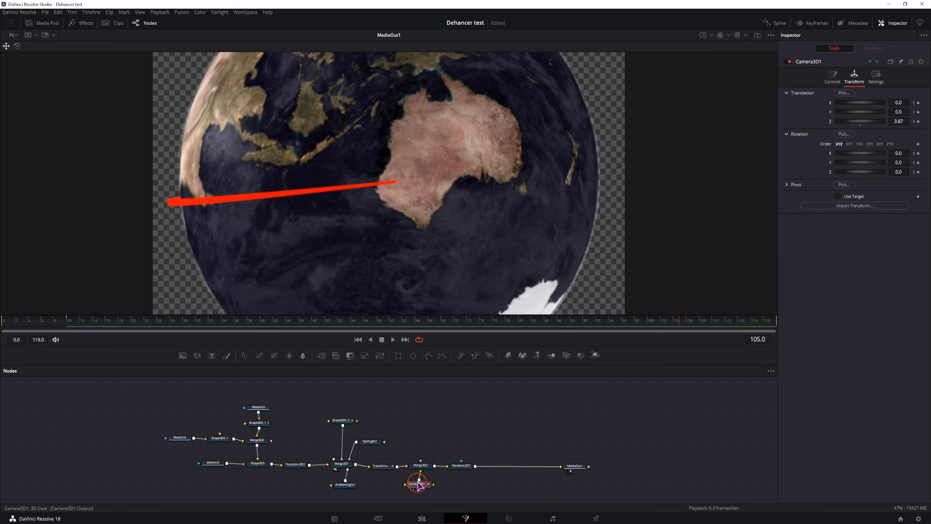
pyautogui.moveTo(900, 163); pyautogui.dragTo(899, 162)
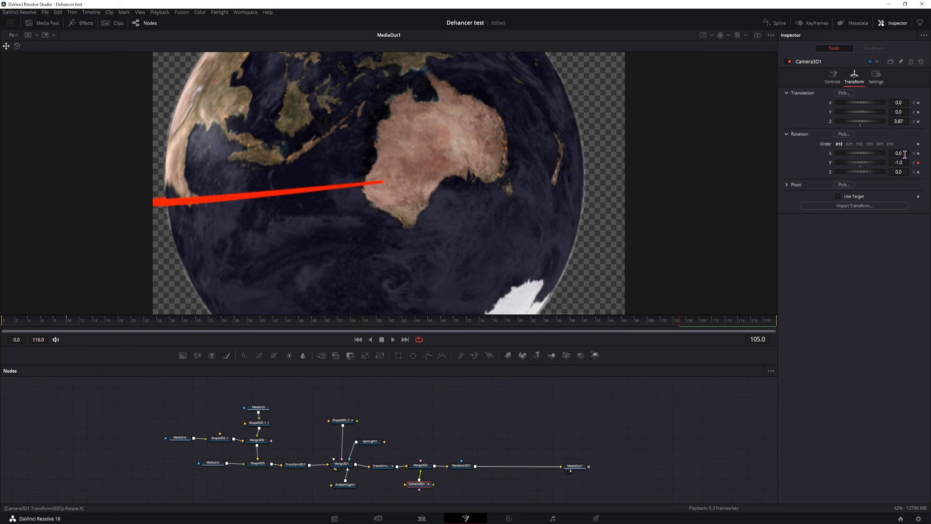
pyautogui.moveTo(901, 122)
pyautogui.mouseDown()
pyautogui.moveTo(856, 121)
pyautogui.moveTo(897, 124)
pyautogui.mouseUp()
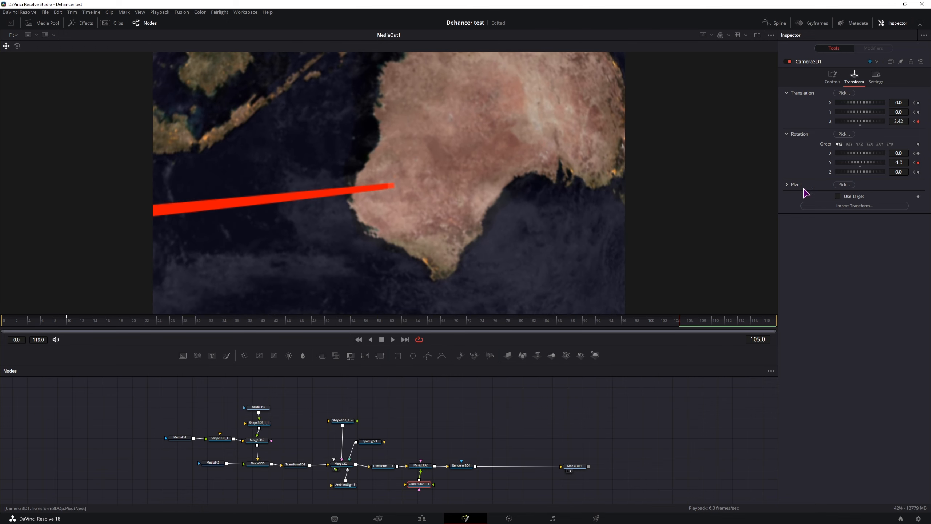
# Pull Camera3D1 back to Z translation about 4.02 at frame 52, and scrub the timeline to check the animation.
pyautogui.moveTo(373, 322); pyautogui.dragTo(342, 325)
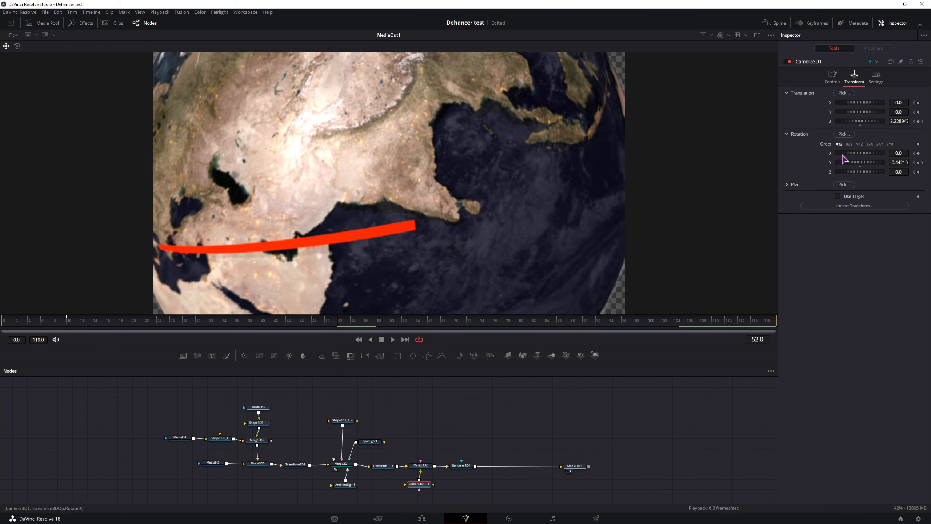
pyautogui.moveTo(897, 119); pyautogui.dragTo(910, 119)
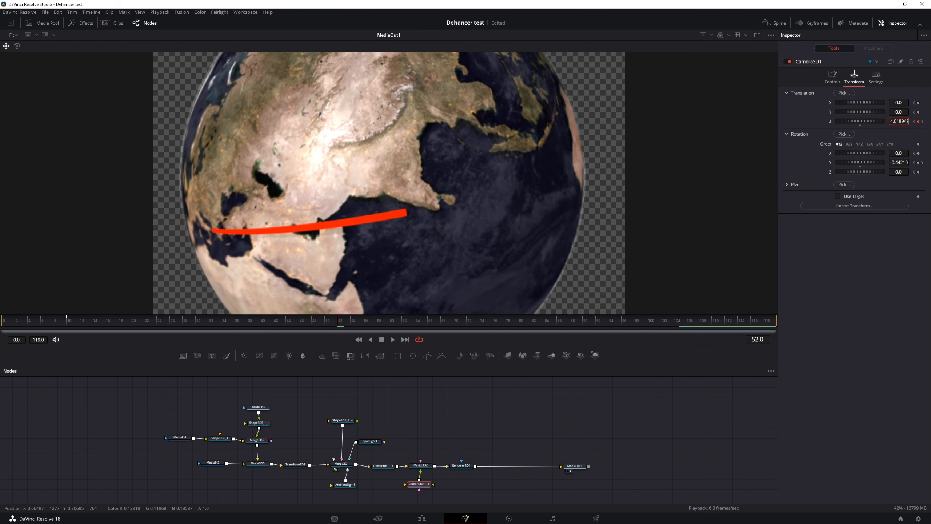
pyautogui.moveTo(96, 328); pyautogui.dragTo(703, 330)
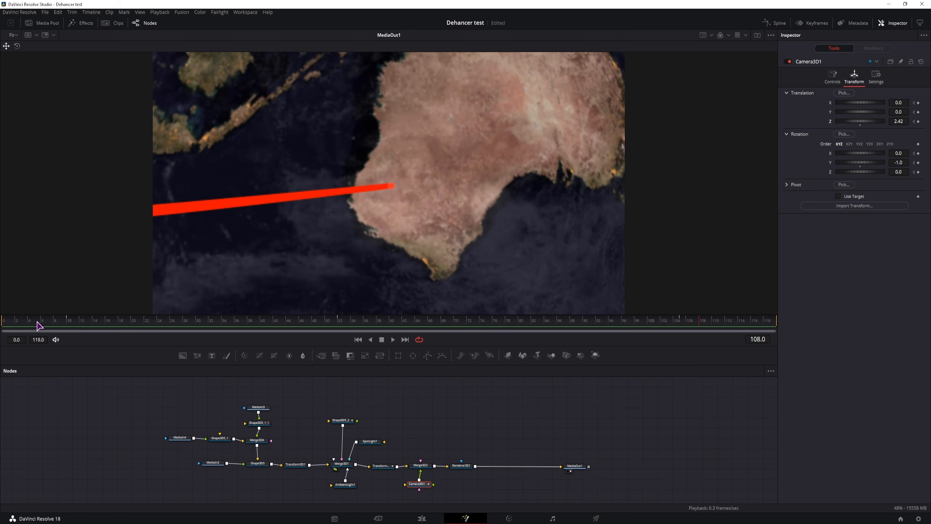
pyautogui.moveTo(37, 322); pyautogui.dragTo(2, 322)
pyautogui.click(101, 426)
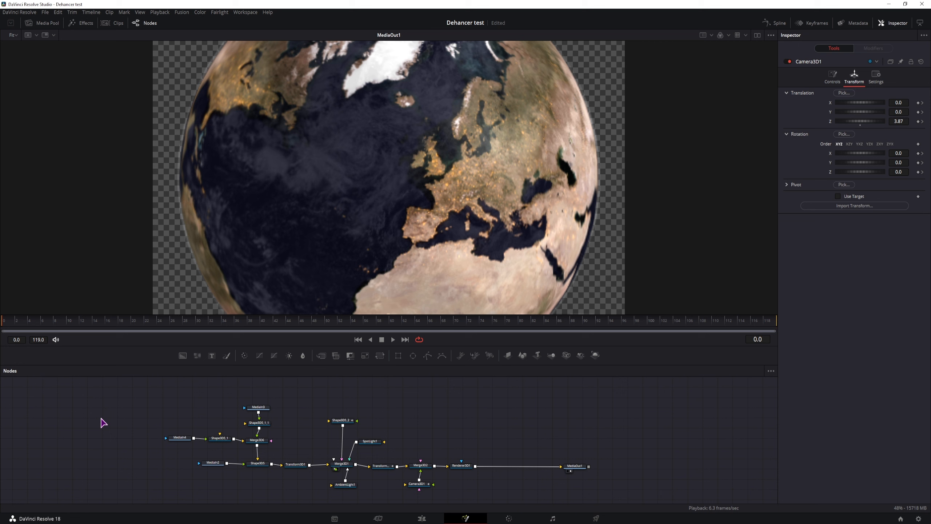
# Play the globe animation from the first frame.
pyautogui.press('space')
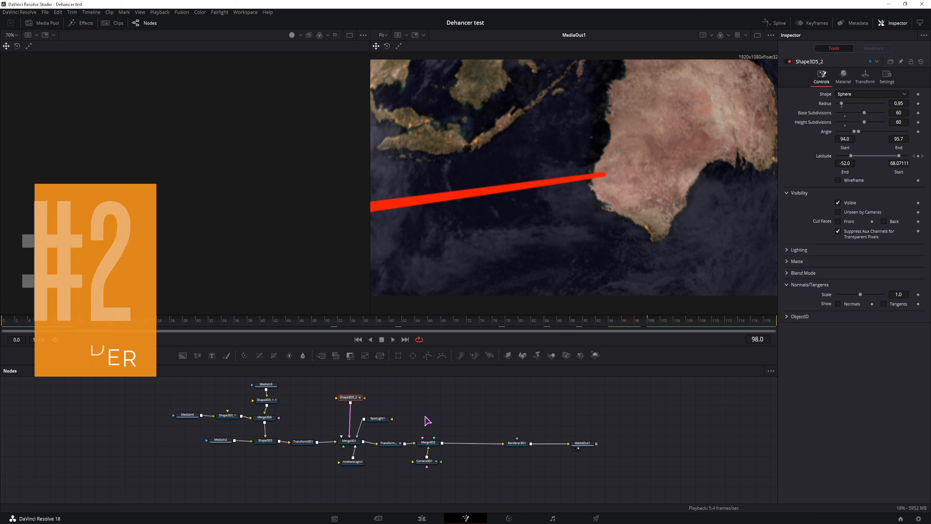
# Change Shape3D5_2 to a Cylinder with radius 0.02 and height 3.94, with Merge3D1 shown in the 3D view.
pyautogui.moveTo(427, 404); pyautogui.dragTo(438, 438)
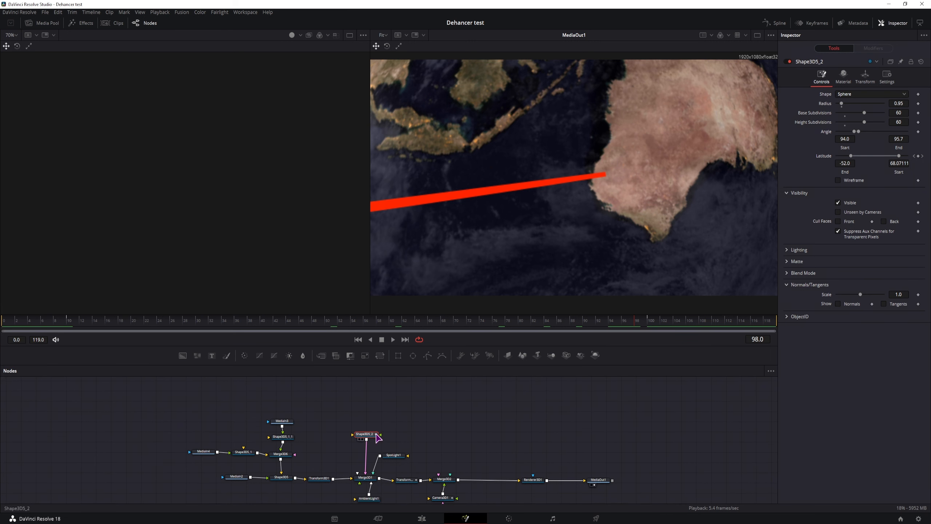
pyautogui.click(852, 94)
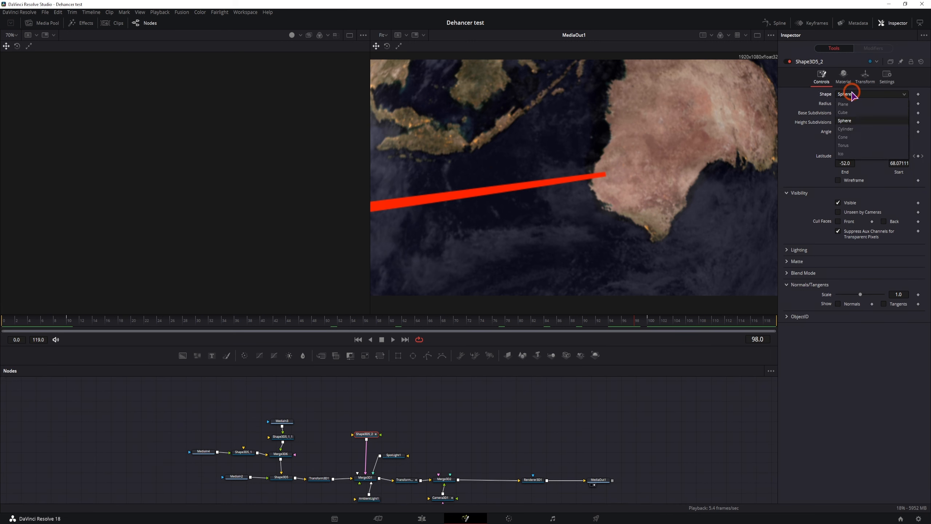
pyautogui.click(847, 129)
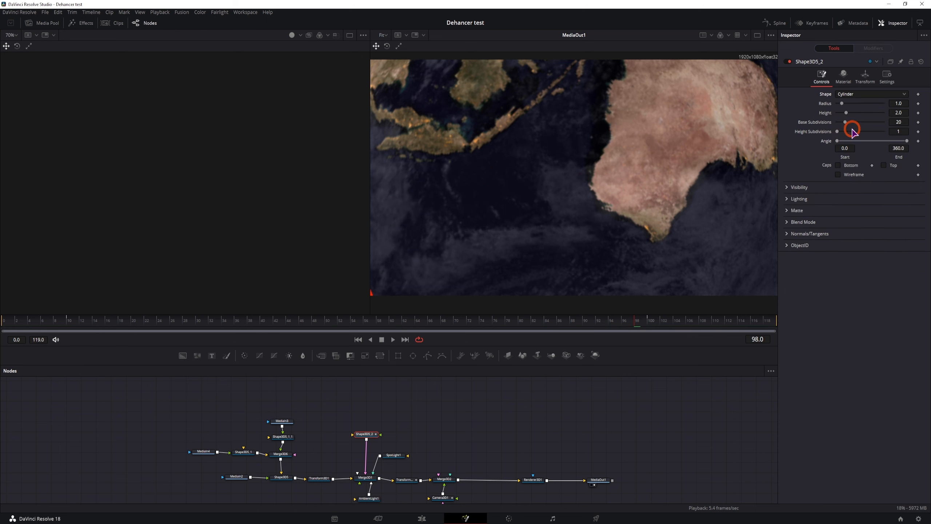
pyautogui.click(342, 287)
pyautogui.moveTo(300, 186); pyautogui.dragTo(289, 200)
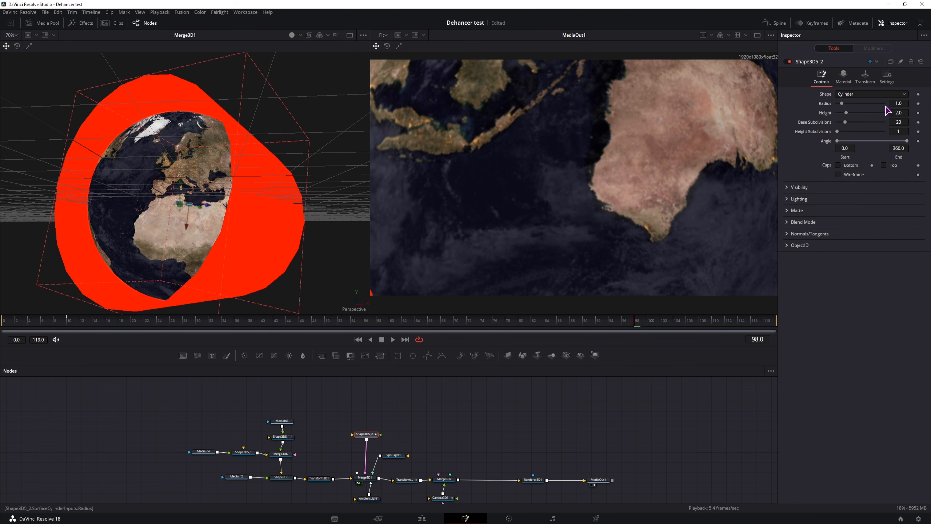
pyautogui.moveTo(904, 102)
pyautogui.mouseDown()
pyautogui.moveTo(871, 101)
pyautogui.moveTo(903, 100)
pyautogui.mouseUp()
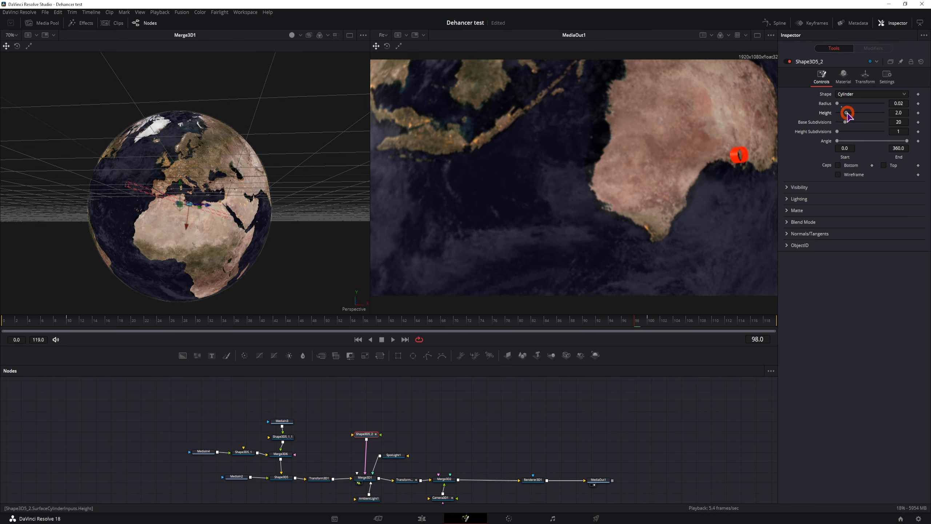
pyautogui.moveTo(846, 113); pyautogui.dragTo(857, 116)
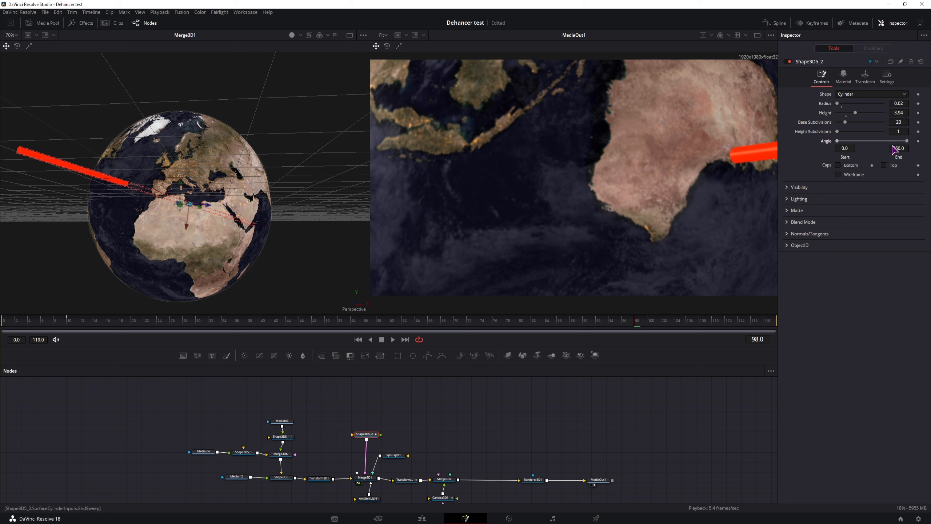
# Try an end angle of 90.0 and a radius of 0.71 on the cylinder, then restore 360.0 with radius 0.12.
pyautogui.moveTo(902, 142); pyautogui.dragTo(859, 141)
pyautogui.moveTo(837, 104); pyautogui.dragTo(840, 104)
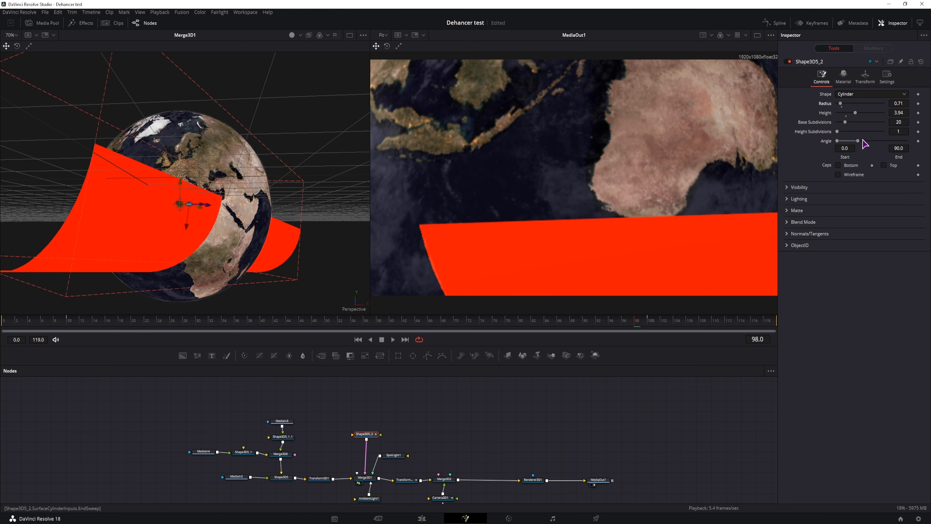
pyautogui.moveTo(858, 145); pyautogui.dragTo(926, 147)
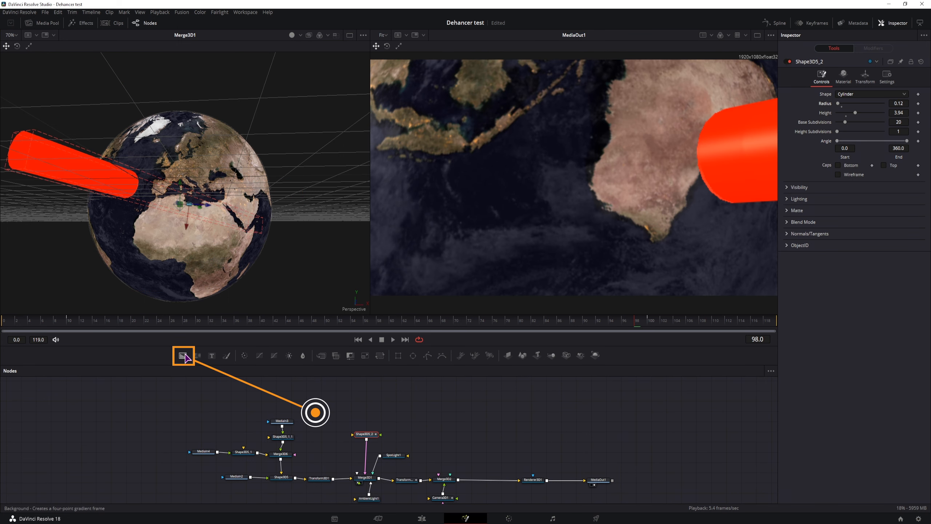
# Add a Background node as the material input of Shape3D5_2 and set its type to Gradient.
pyautogui.moveTo(185, 357); pyautogui.dragTo(367, 435)
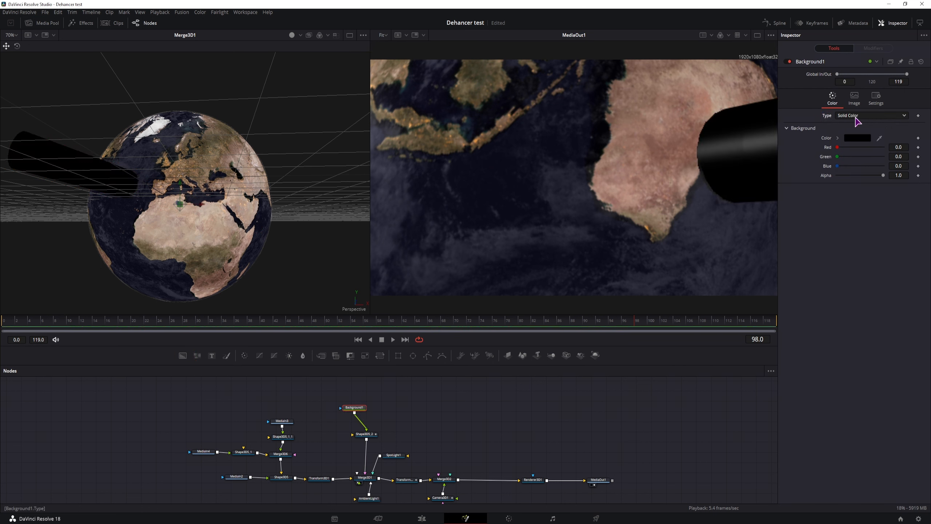
pyautogui.click(858, 115)
pyautogui.click(860, 158)
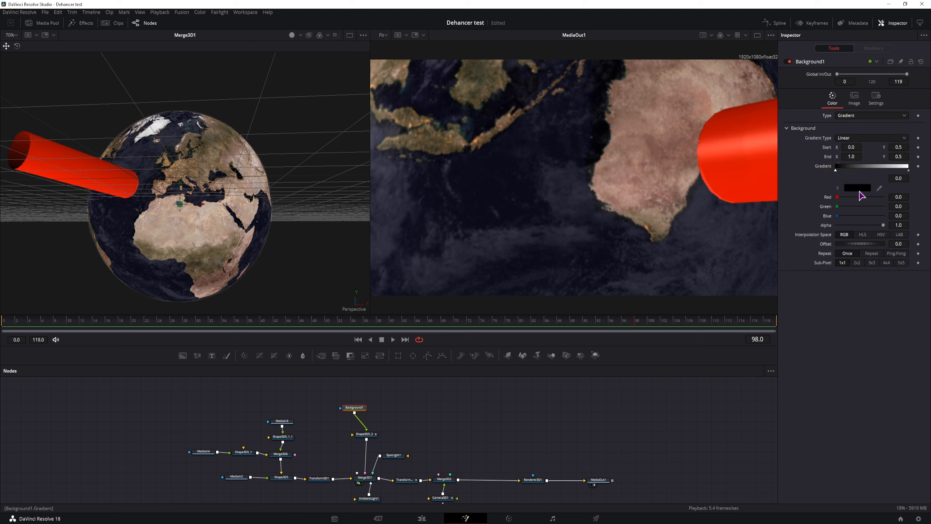
# Set the gradient's black stop to alpha 0.0 at position about 0.85, and the gradient offset to about -0.57.
pyautogui.moveTo(884, 225); pyautogui.dragTo(834, 226)
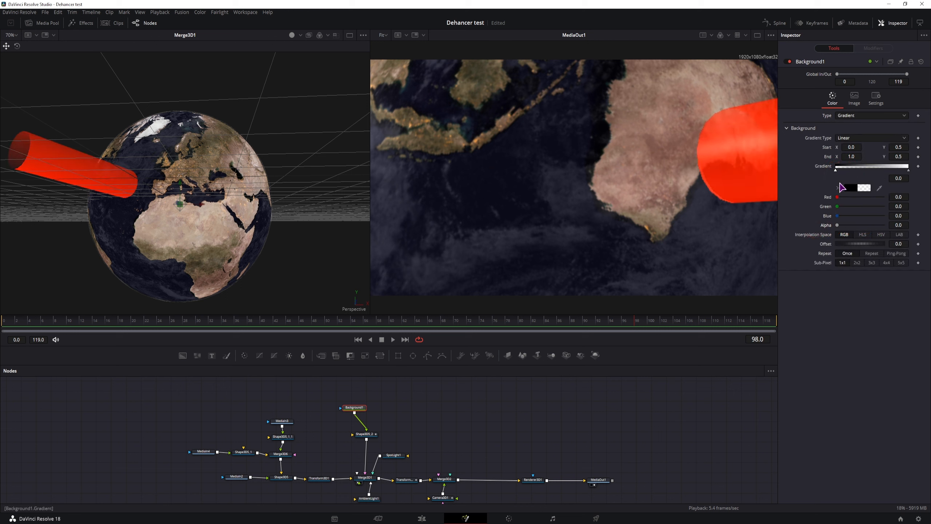
pyautogui.moveTo(836, 172); pyautogui.dragTo(897, 177)
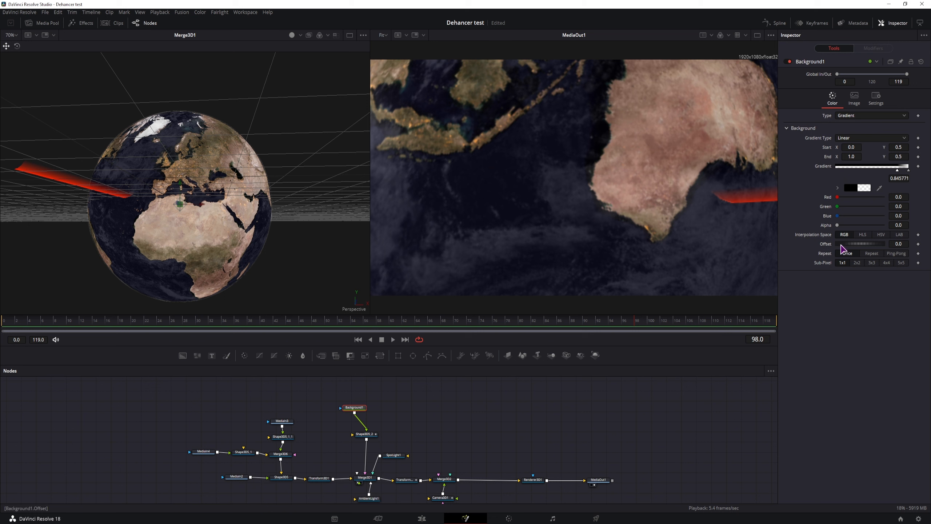
pyautogui.moveTo(841, 246); pyautogui.dragTo(813, 239)
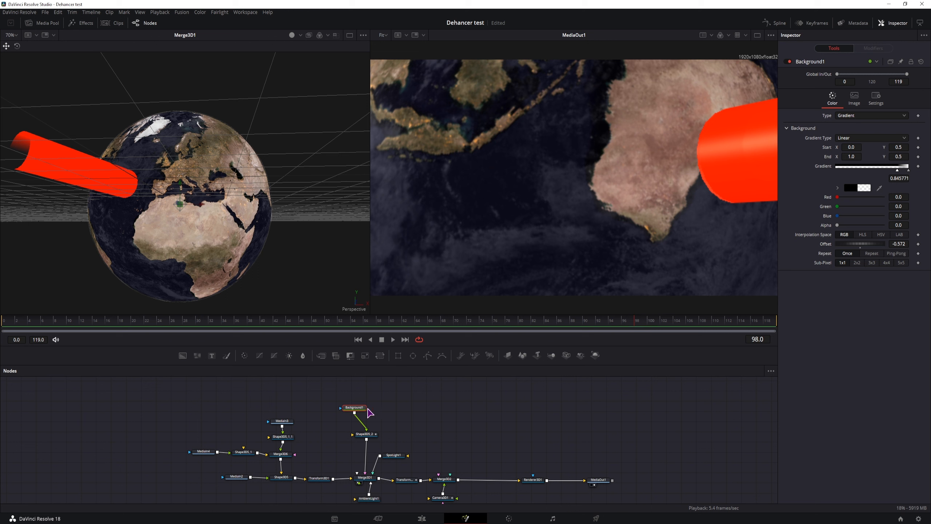
# View Background1 and run its gradient vertically from about X 0.41, Y 0.58 to X 0.41, Y -0.06, with offset -0.224.
pyautogui.press('2')
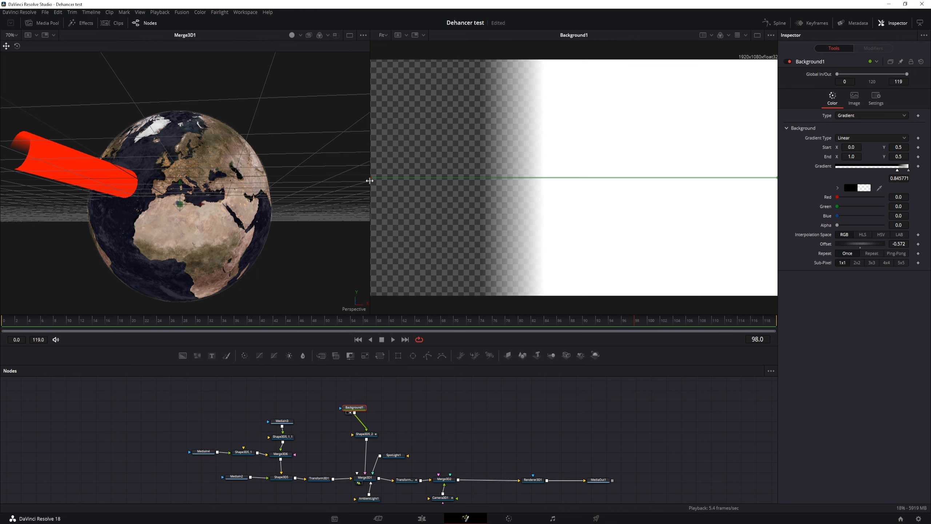
pyautogui.moveTo(371, 177); pyautogui.dragTo(531, 89)
pyautogui.moveTo(777, 178); pyautogui.dragTo(588, 256)
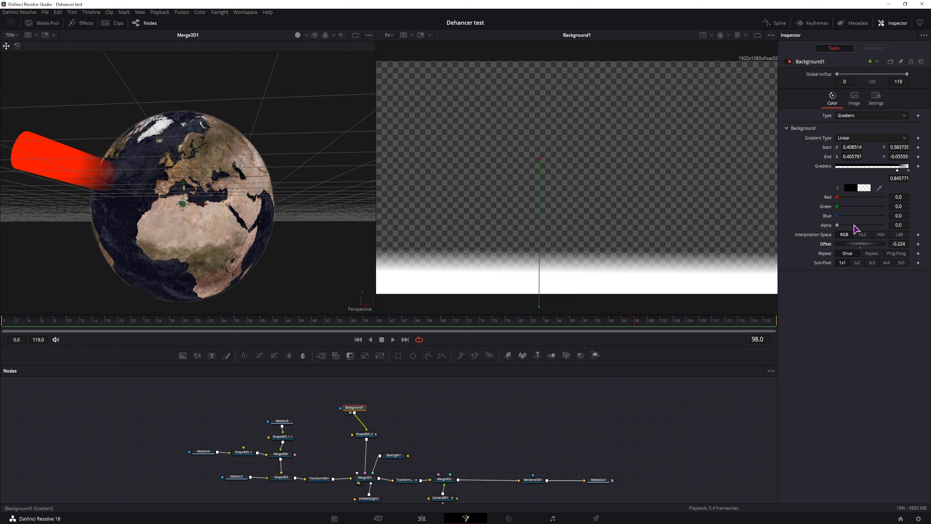
pyautogui.moveTo(866, 249); pyautogui.dragTo(775, 255)
pyautogui.hotkey('ctrl', 'z')
# Thin the Shape3D5_2 cylinder to a radius of 0.01 and check its gradient fade.
pyautogui.click(367, 434)
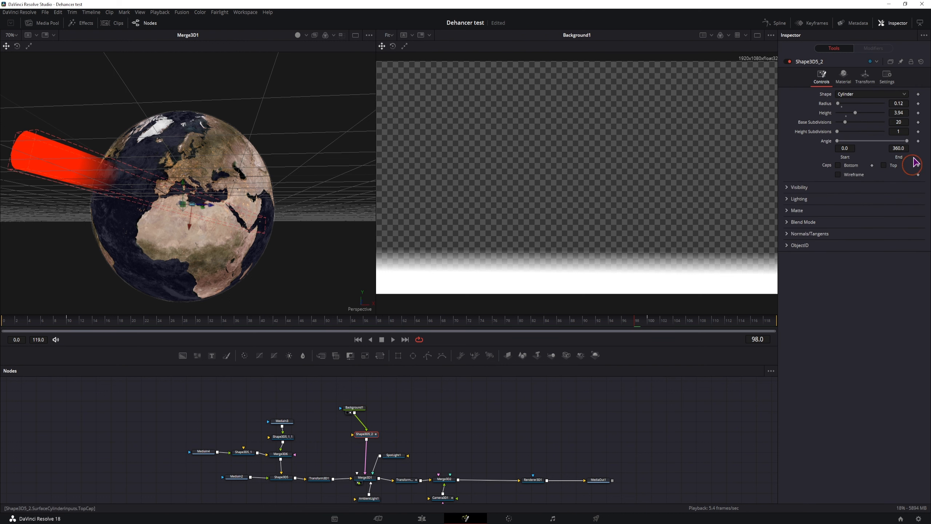
pyautogui.moveTo(903, 101); pyautogui.dragTo(897, 102)
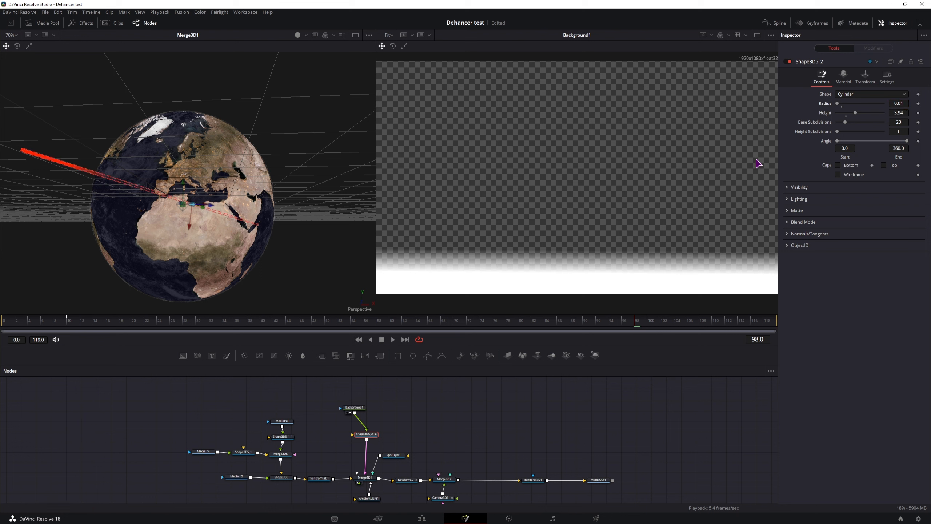
pyautogui.click(356, 408)
pyautogui.click(362, 433)
pyautogui.click(355, 409)
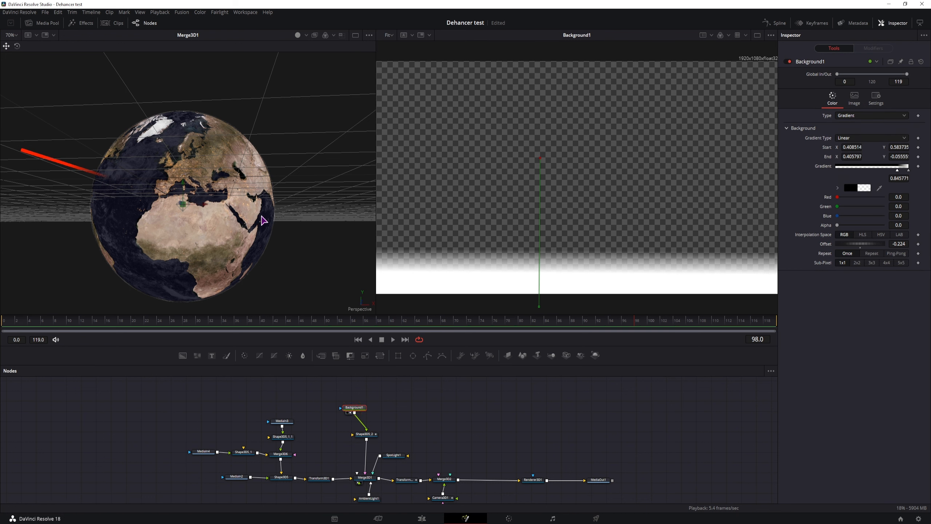
# Insert a Bender 3D between Shape3D5_2 and Merge3D1 and set its angle to 90.0.
pyautogui.click(366, 436)
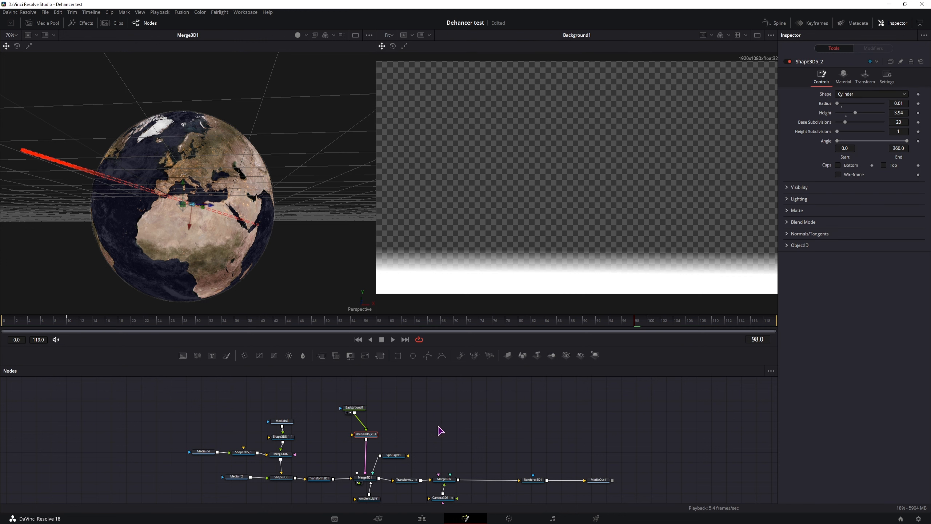
pyautogui.hotkey('ctrl', 'space')
pyautogui.write('bender')
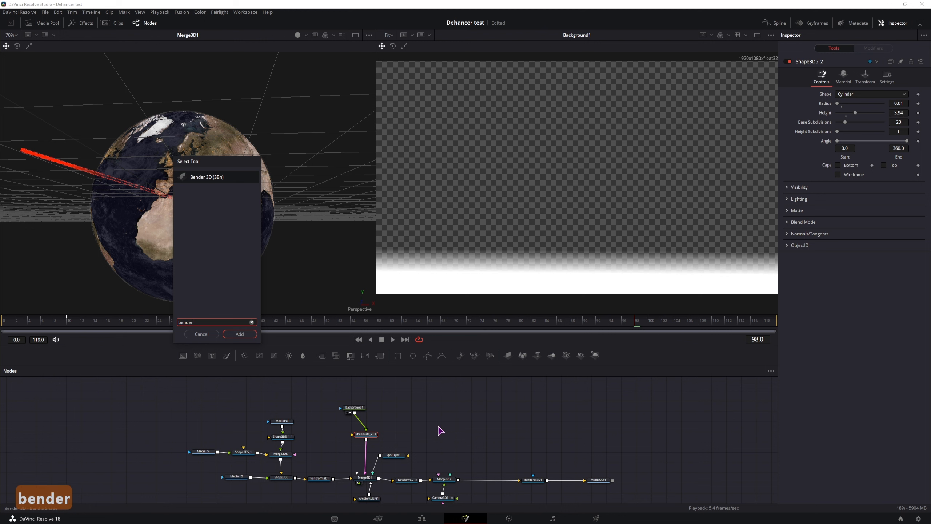
pyautogui.click(250, 336)
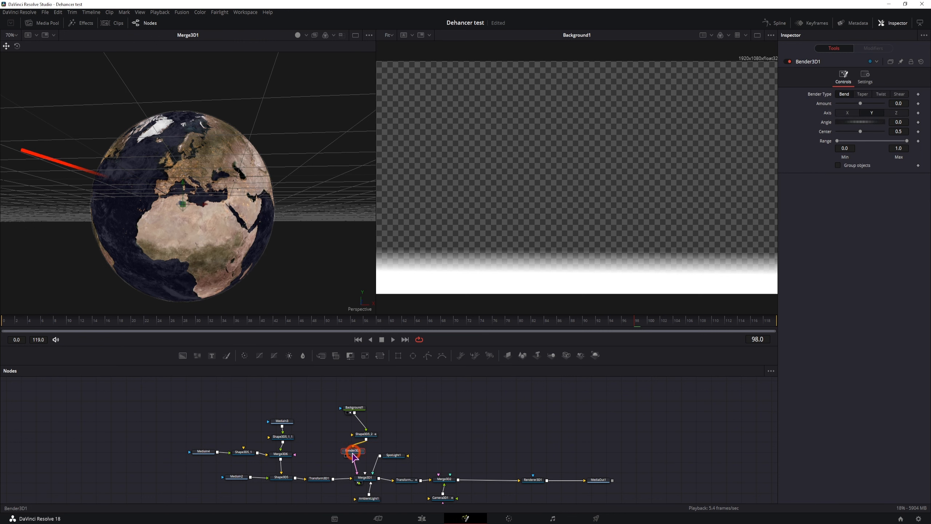
pyautogui.click(861, 104)
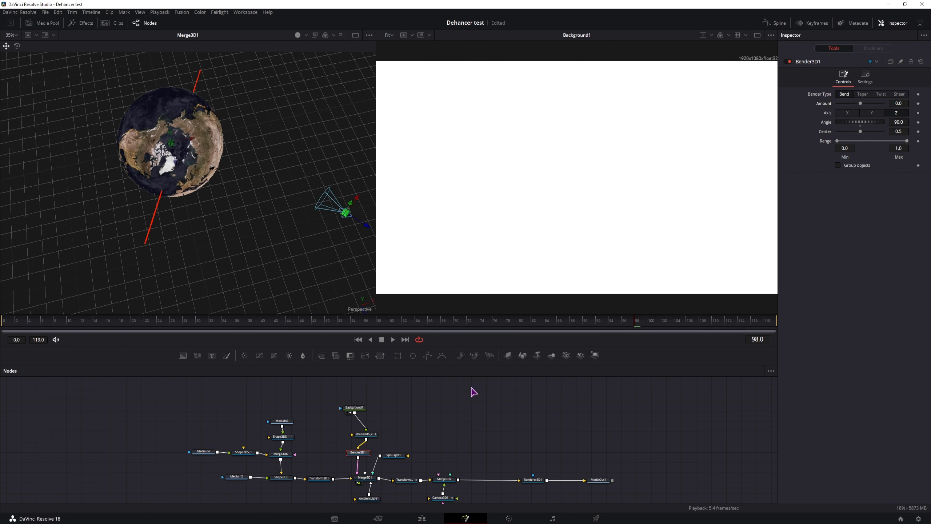
# Reset the X, Y and Z rotation of Shape3D5_2 to 0.0.
pyautogui.click(371, 437)
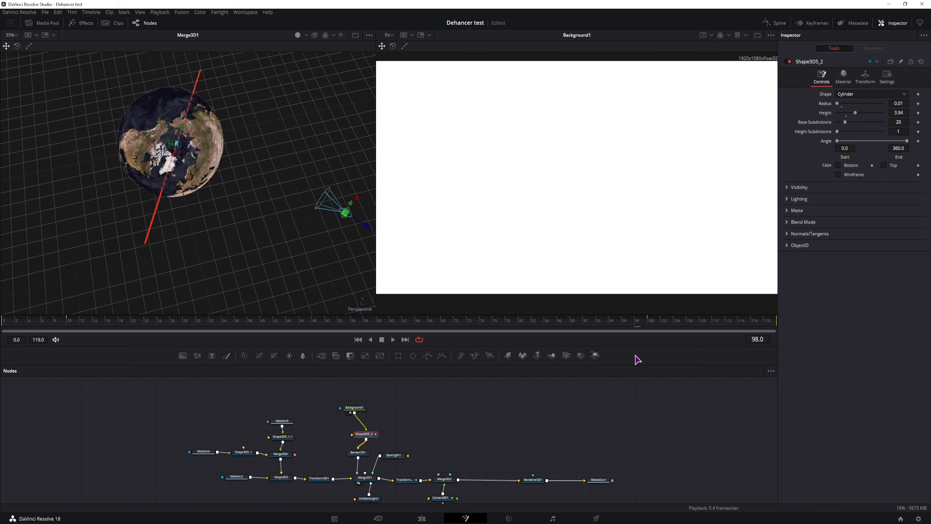
pyautogui.click(865, 81)
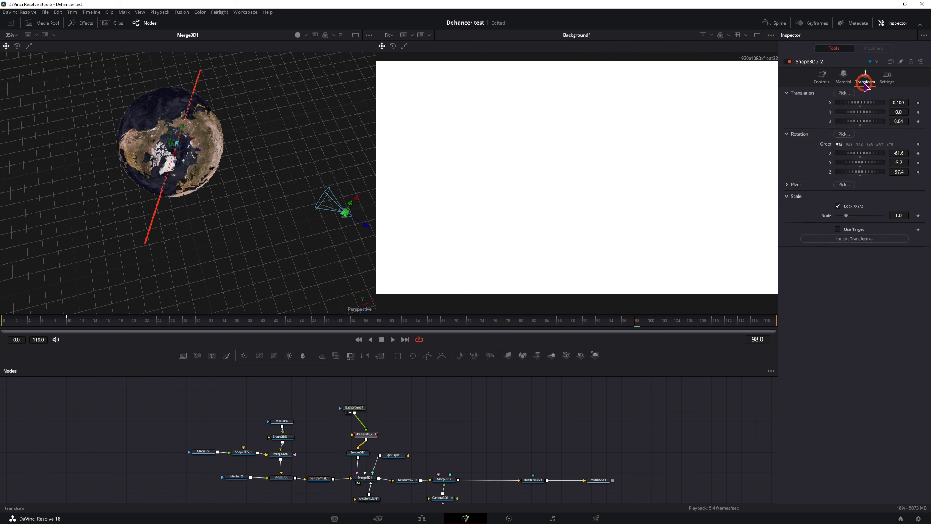
pyautogui.doubleClick(830, 153)
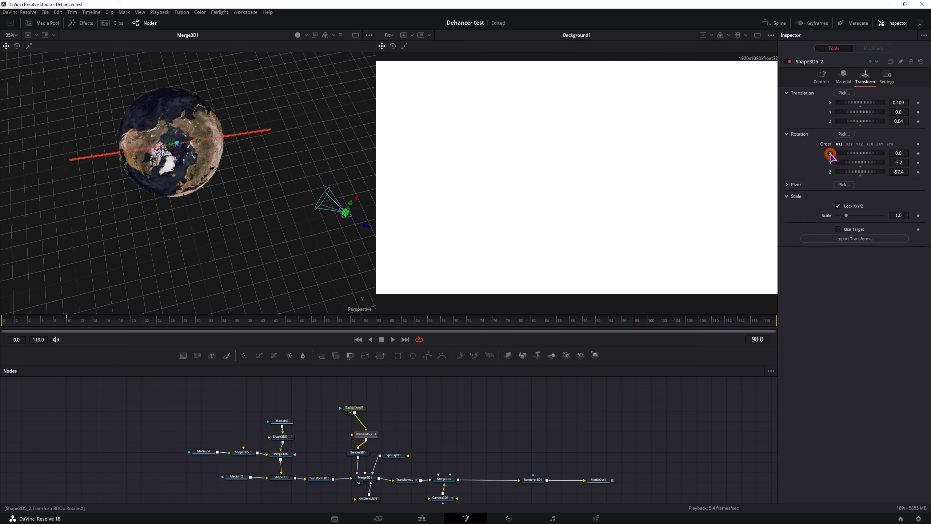
pyautogui.doubleClick(829, 172)
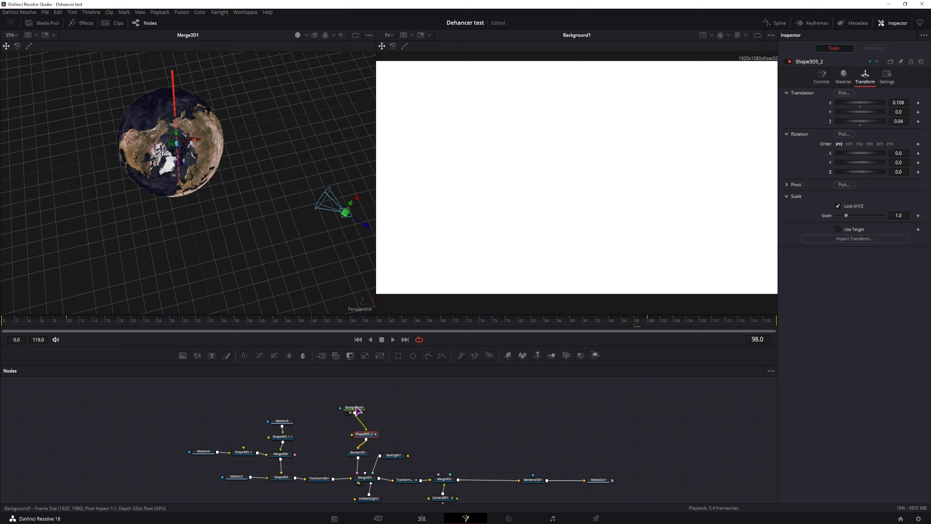
# Set Bender3D1 to bend on the Y axis with an amount of 0.08, viewing Bender3D1 alone.
pyautogui.click(362, 454)
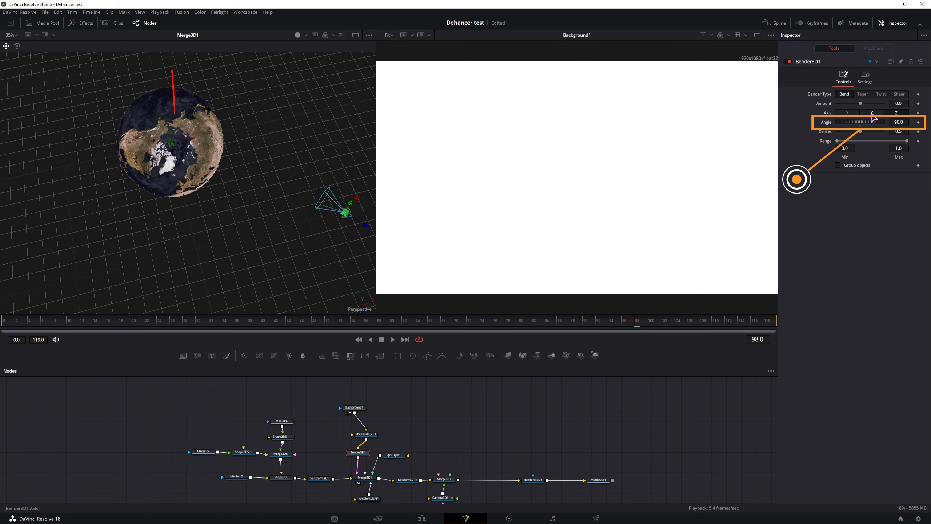
pyautogui.moveTo(860, 103); pyautogui.dragTo(874, 107)
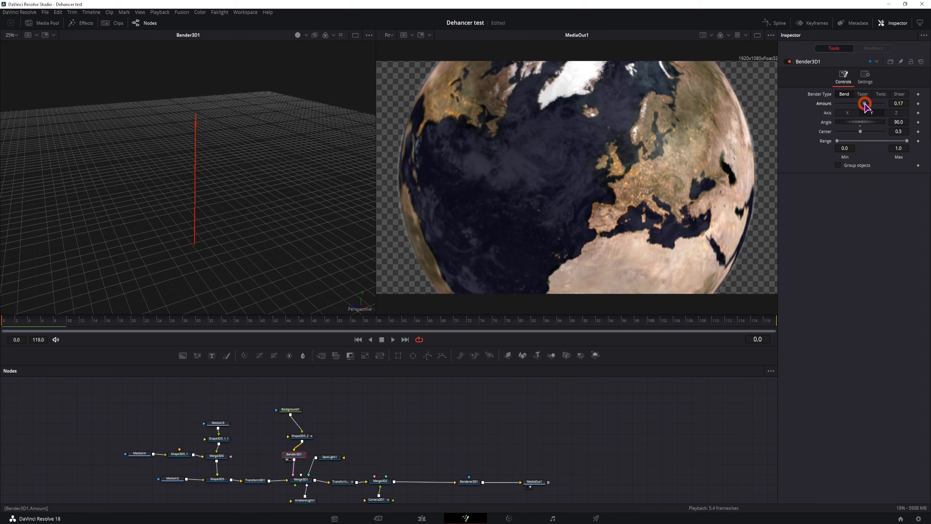
pyautogui.moveTo(868, 107); pyautogui.dragTo(855, 127)
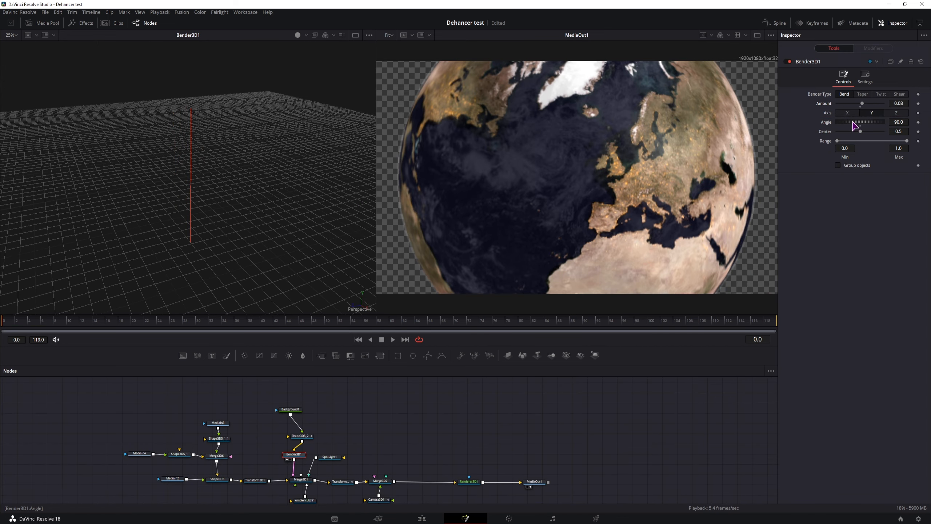
# Set the base and height subdivisions of Shape3D5_2 to 40 so the cylinder bends smoothly.
pyautogui.click(302, 437)
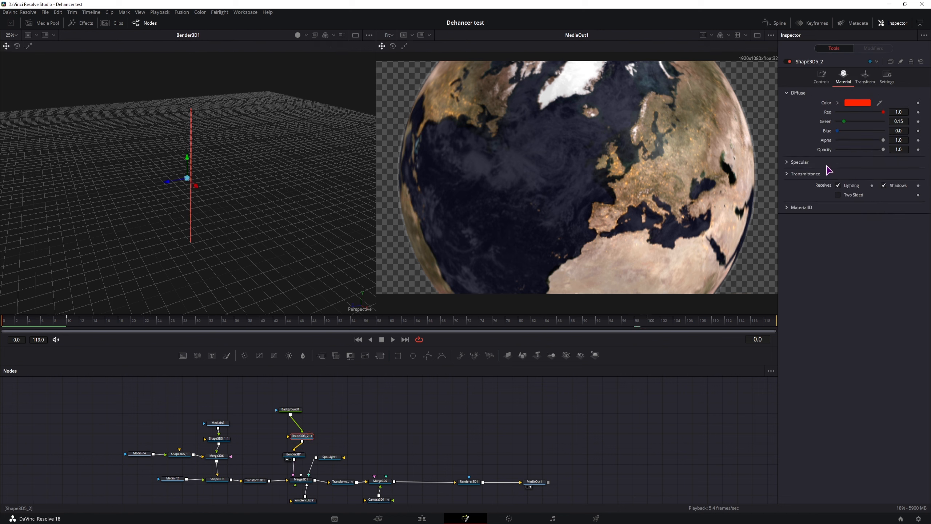
pyautogui.click(822, 78)
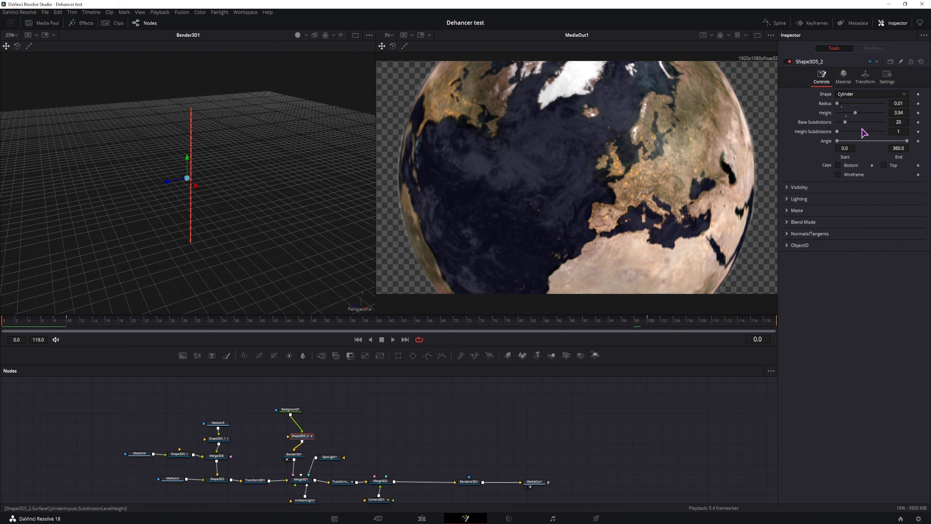
pyautogui.moveTo(839, 132); pyautogui.dragTo(846, 135)
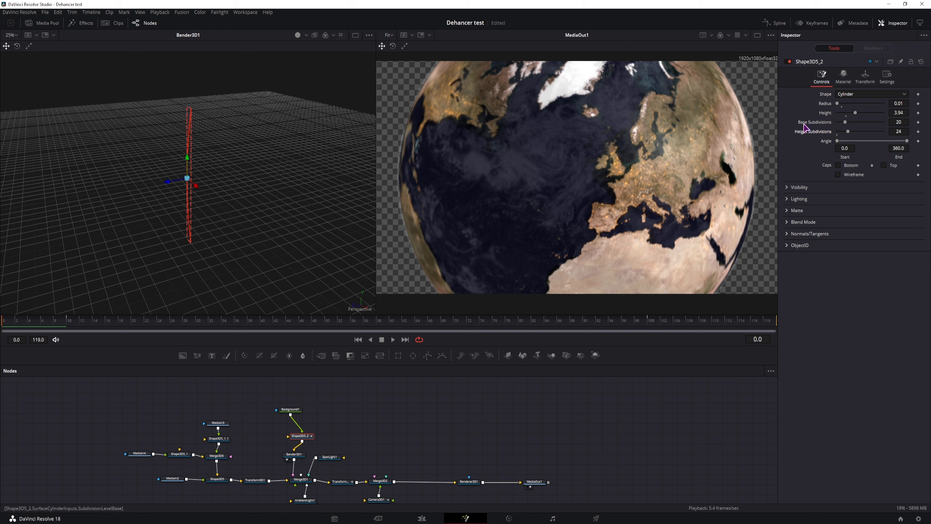
pyautogui.click(906, 122)
pyautogui.write('40')
pyautogui.press('Tab')
pyautogui.write('40')
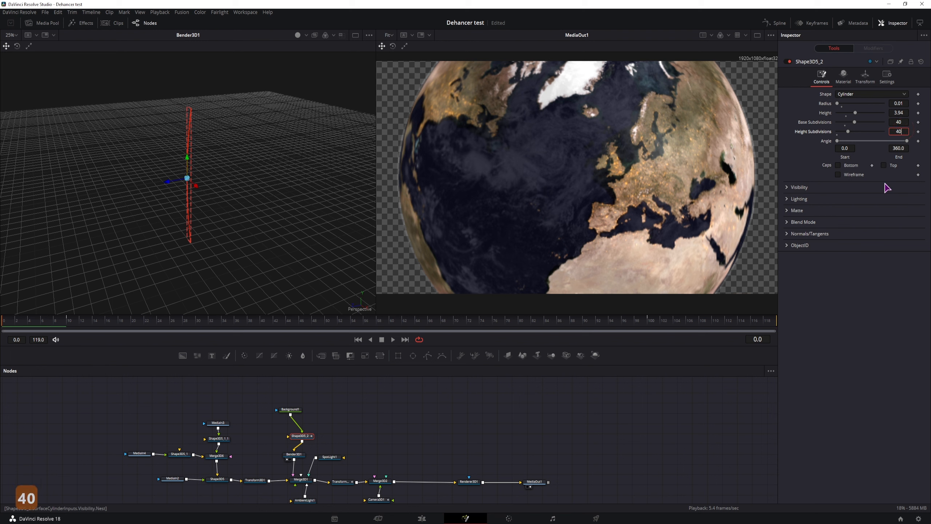
pyautogui.click(291, 456)
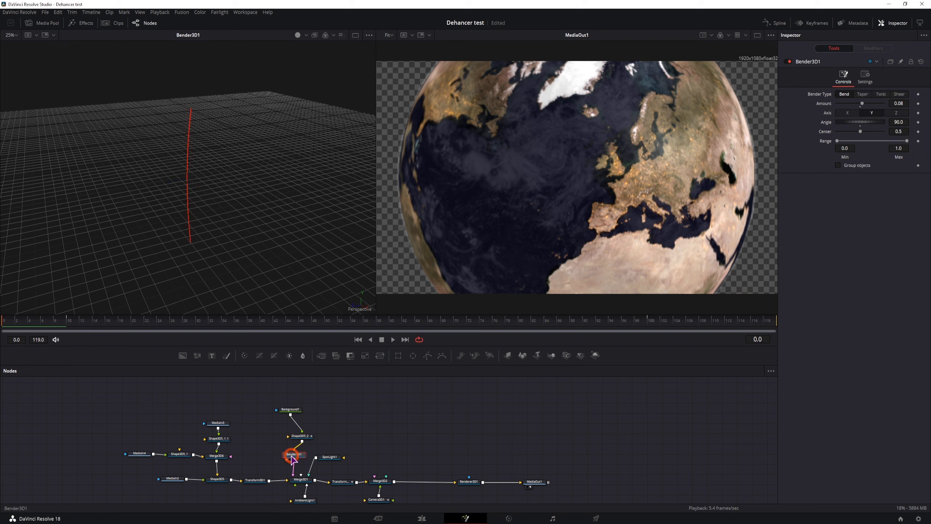
# Set the bend amount of Bender3D1 to -0.25 and show Merge3D1 in the 3D viewer.
pyautogui.moveTo(225, 221); pyautogui.dragTo(276, 215)
pyautogui.moveTo(863, 104); pyautogui.dragTo(856, 106)
pyautogui.click(304, 479)
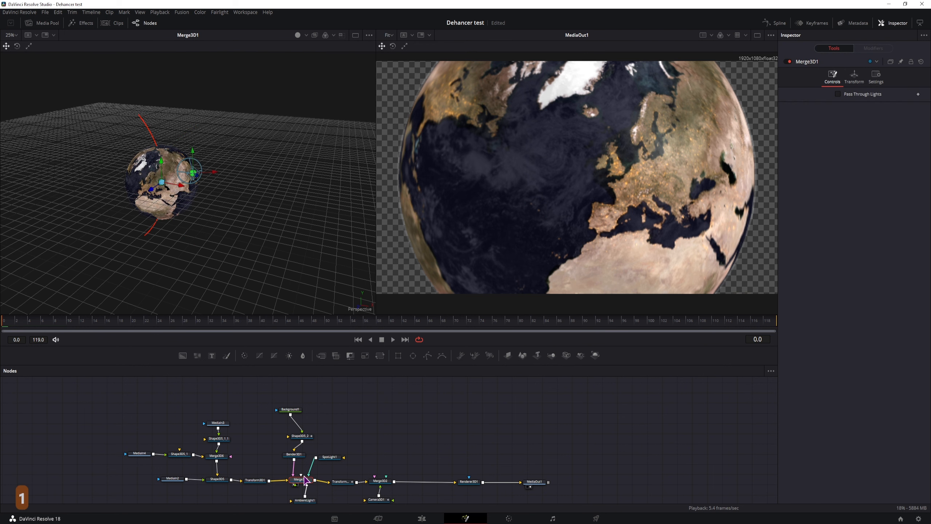
# Shorten the Shape3D5_2 cylinder to a height of 2.38 against the globe.
pyautogui.press('alt')
pyautogui.scroll(1, 206, 256)
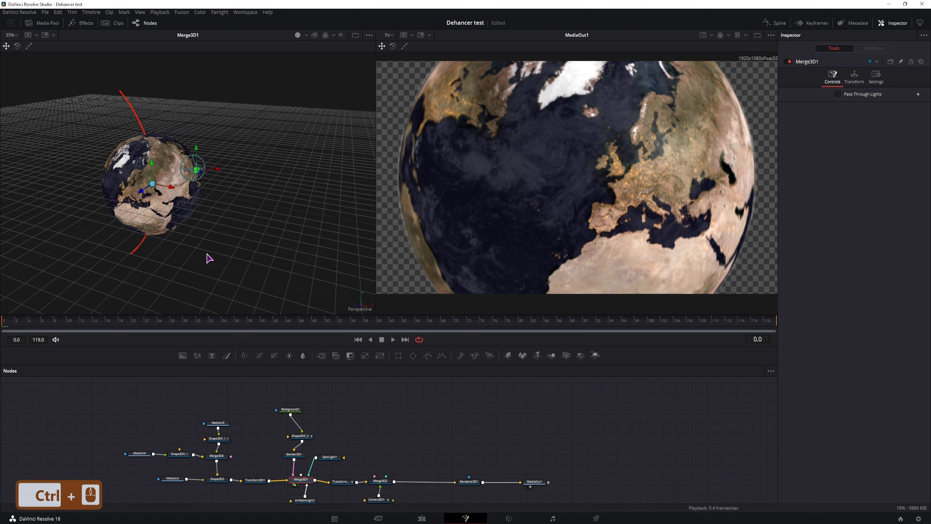
pyautogui.moveTo(223, 268); pyautogui.dragTo(289, 259)
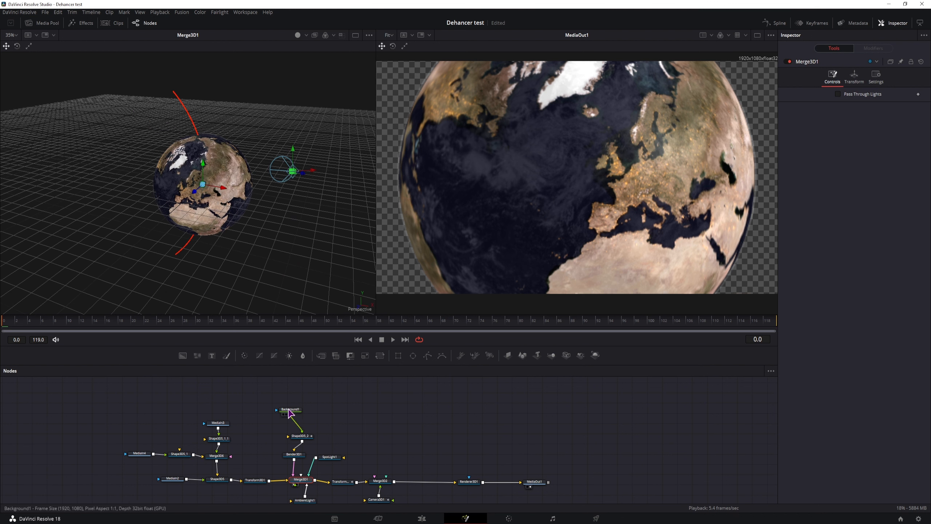
pyautogui.click(300, 436)
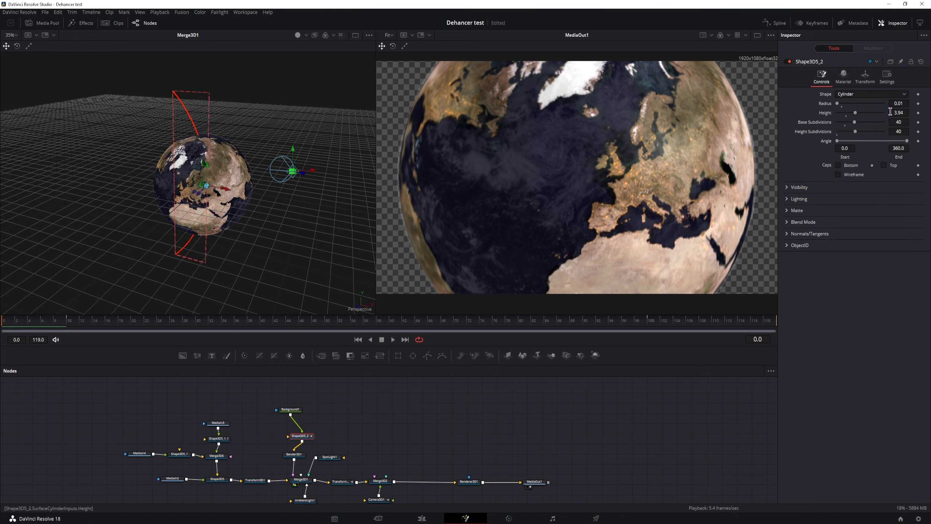
pyautogui.moveTo(900, 113); pyautogui.dragTo(843, 113)
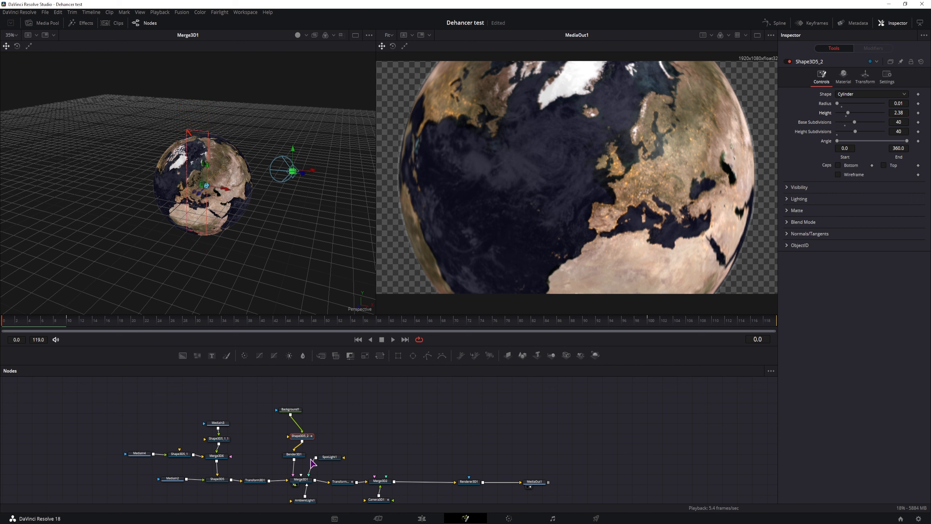
# Move the arc's nodes up to make room and insert a Transform 3D between Bender3D1 and Merge3D1.
pyautogui.moveTo(304, 457); pyautogui.dragTo(302, 432)
pyautogui.click(309, 434)
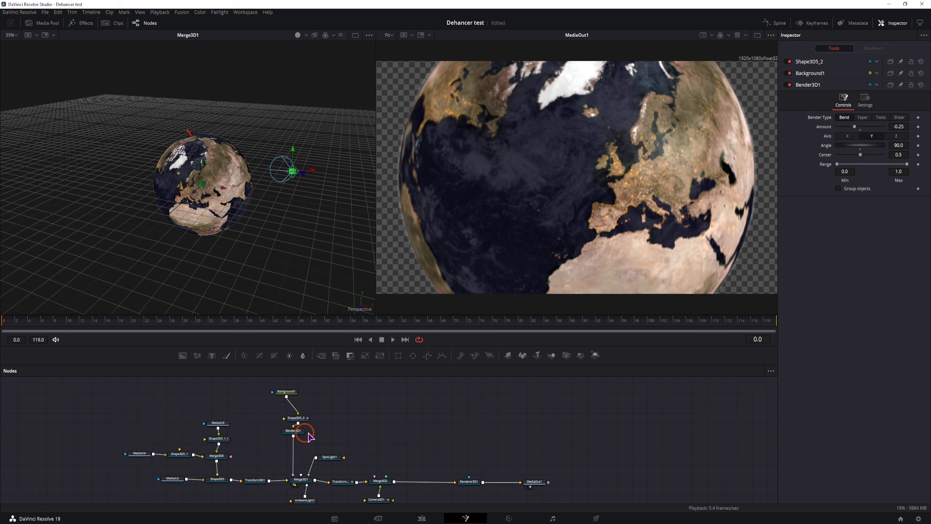
pyautogui.hotkey('ctrl', 'space')
pyautogui.write('transform')
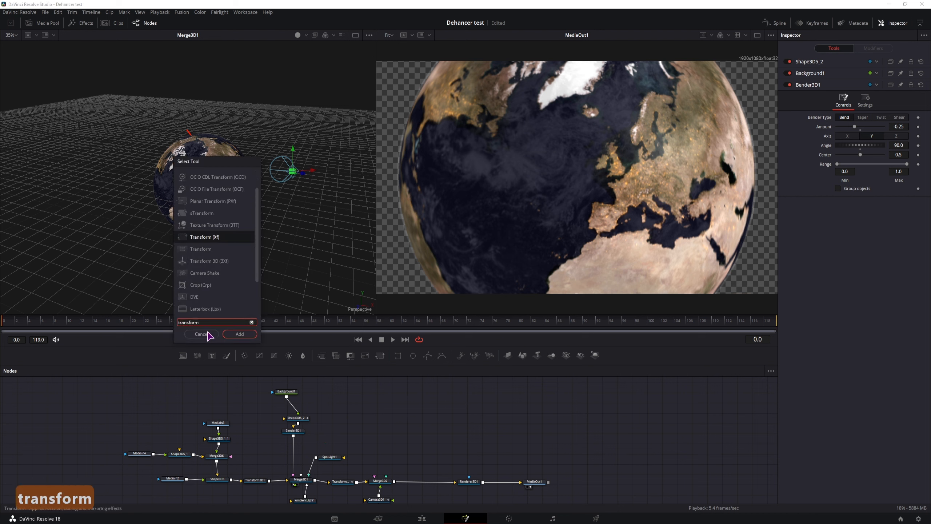
pyautogui.click(209, 260)
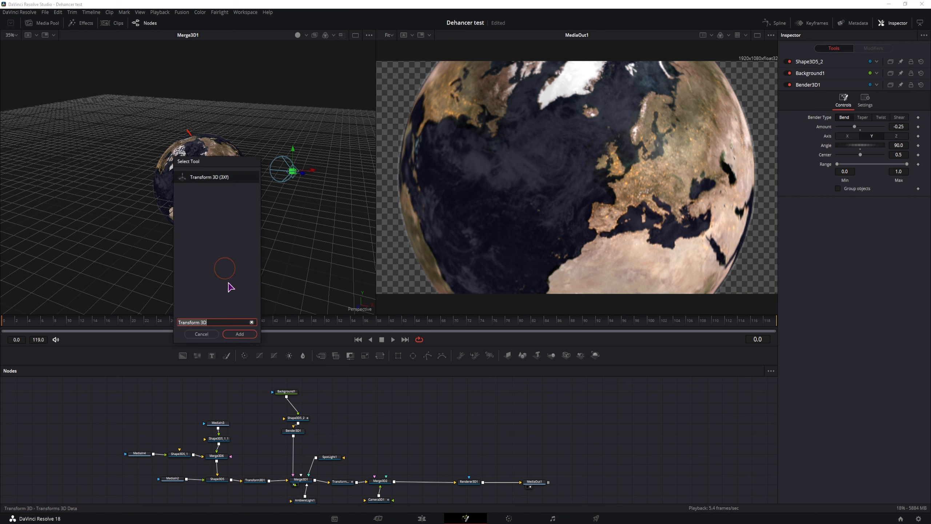
pyautogui.click(240, 334)
pyautogui.moveTo(335, 444); pyautogui.dragTo(307, 463)
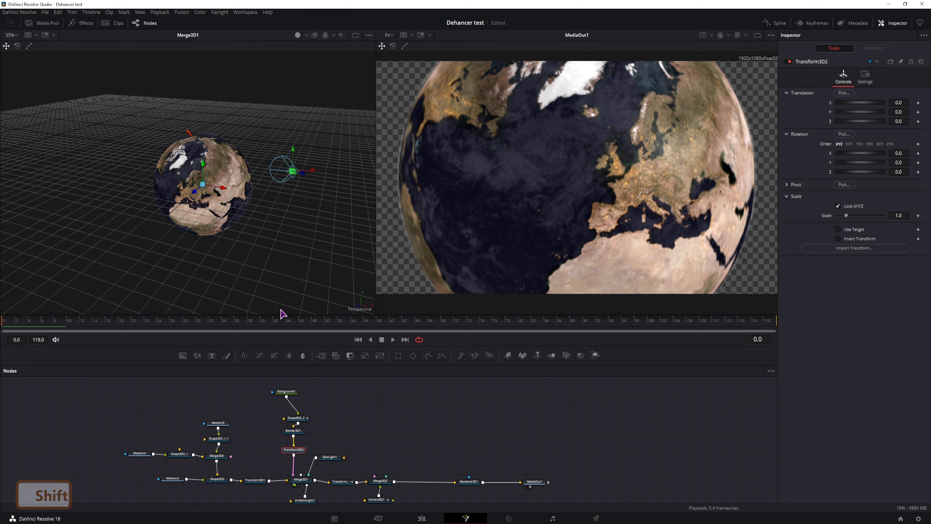
# Shift the arc with Transform3D2 to about 0.91 on X and set its X rotation to 90.
pyautogui.moveTo(224, 188); pyautogui.dragTo(267, 196)
pyautogui.moveTo(288, 253); pyautogui.dragTo(308, 246)
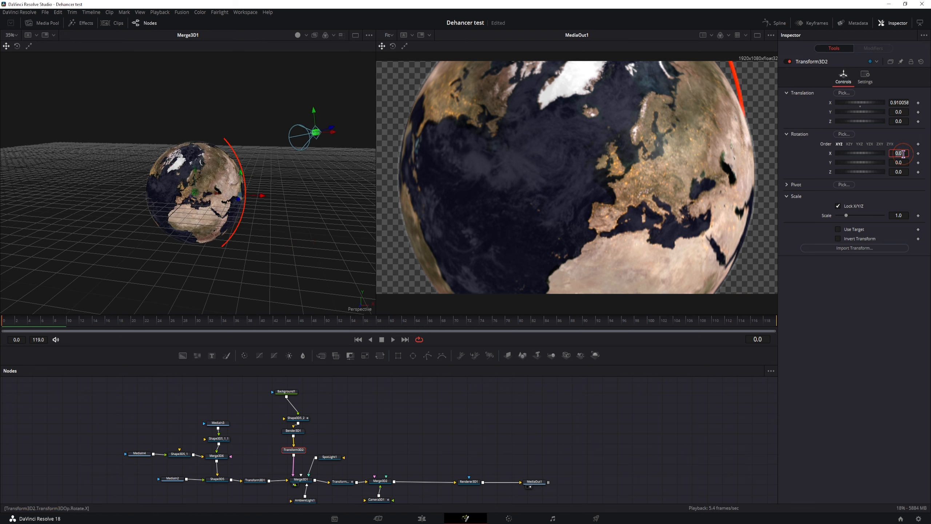
pyautogui.write('90')
pyautogui.press('Return')
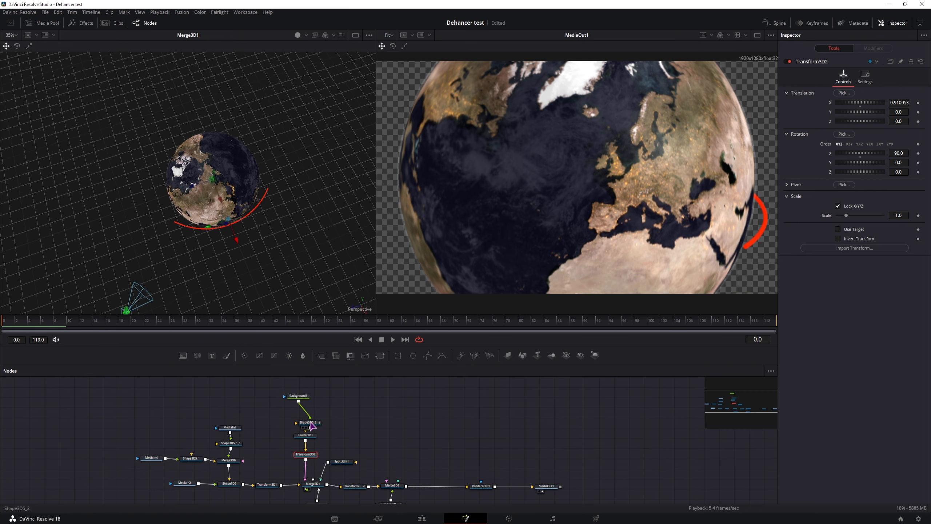
# Move the arc with Transform3D2 to about X 1.01, Y 0.17, Z 0.11 and set its Y rotation to -4.1.
pyautogui.click(310, 436)
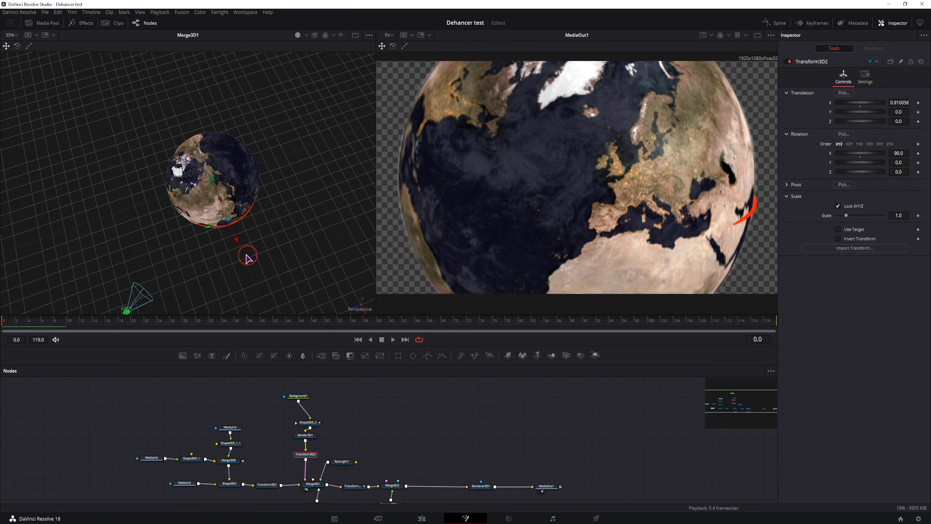
pyautogui.moveTo(236, 240); pyautogui.dragTo(237, 246)
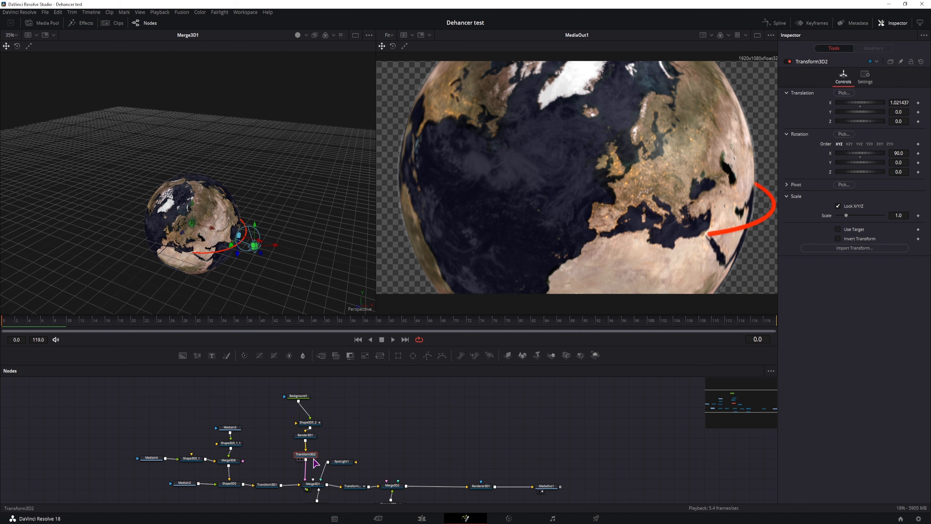
pyautogui.moveTo(899, 163); pyautogui.dragTo(887, 163)
pyautogui.moveTo(293, 235); pyautogui.dragTo(209, 267)
pyautogui.moveTo(170, 242); pyautogui.dragTo(167, 245)
pyautogui.moveTo(183, 233); pyautogui.dragTo(257, 221)
pyautogui.moveTo(192, 285); pyautogui.dragTo(191, 276)
pyautogui.moveTo(228, 275); pyautogui.dragTo(167, 290)
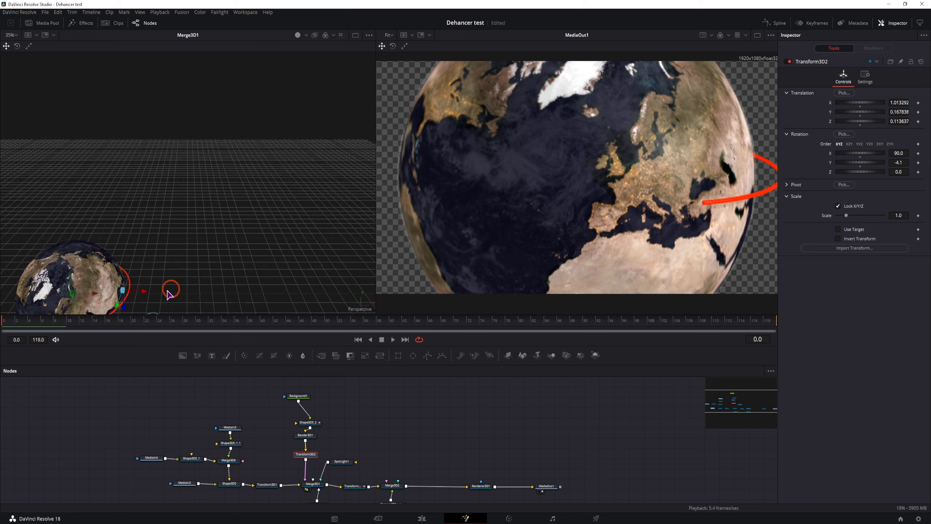
# Adjust Transform3D2 to a Y rotation of -11.4 and a translation of about X 0.92, Y 0.13, Z 0.22.
pyautogui.moveTo(242, 253); pyautogui.dragTo(173, 265)
pyautogui.moveTo(898, 163); pyautogui.dragTo(887, 163)
pyautogui.moveTo(142, 259); pyautogui.dragTo(140, 261)
pyautogui.moveTo(187, 272); pyautogui.dragTo(264, 228)
pyautogui.moveTo(146, 282); pyautogui.dragTo(166, 338)
pyautogui.scroll(2, 222, 220)
pyautogui.moveTo(227, 271); pyautogui.dragTo(293, 221)
pyautogui.moveTo(339, 217); pyautogui.dragTo(260, 202)
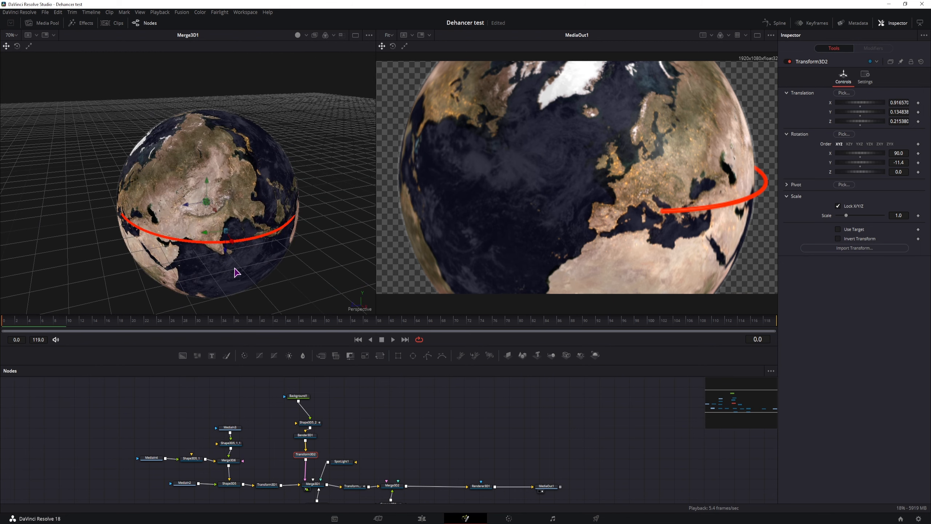
# Fine-tune Transform3D2 to about X 0.89 and Z 0.25 with a Y rotation of -15.2 so both arc ends meet the globe.
pyautogui.scroll(4, 244, 266)
pyautogui.moveTo(182, 275); pyautogui.dragTo(68, 233)
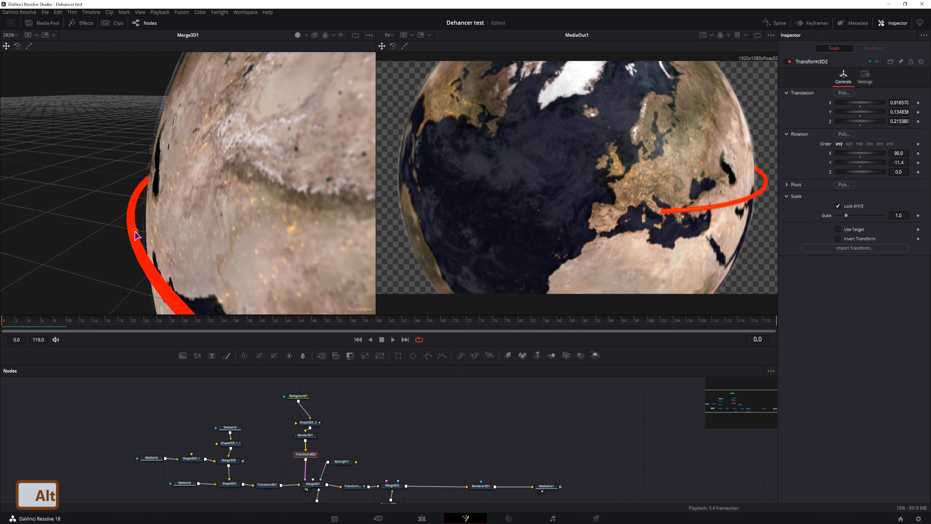
pyautogui.keyDown('alt'); pyautogui.moveTo(136, 235); pyautogui.dragTo(312, 254); pyautogui.keyUp('alt')
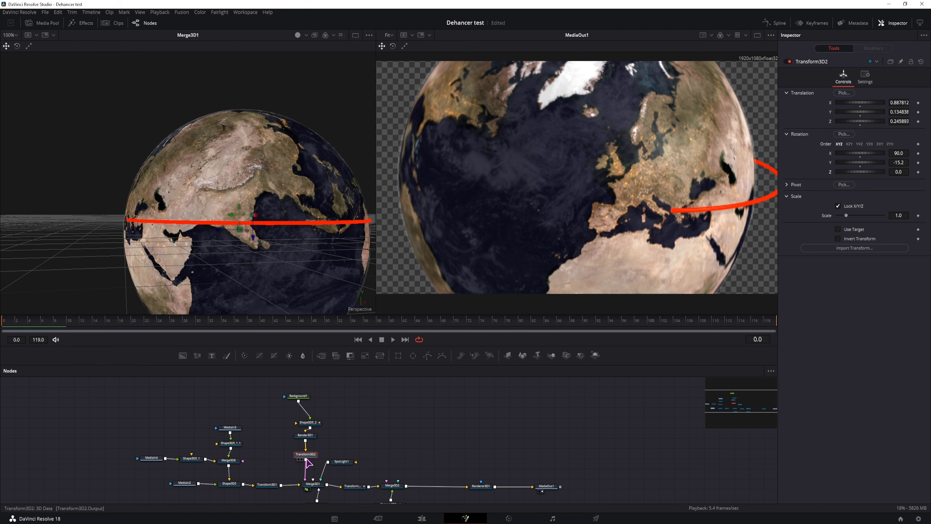
# Add a copy of Transform3D2 below it with zero translation and rotate it to X -3.6, Y -5.1 and Z -18.6.
pyautogui.press('ctrl')
pyautogui.hotkey('ctrl', 'c')
pyautogui.hotkey('ctrl', 'v')
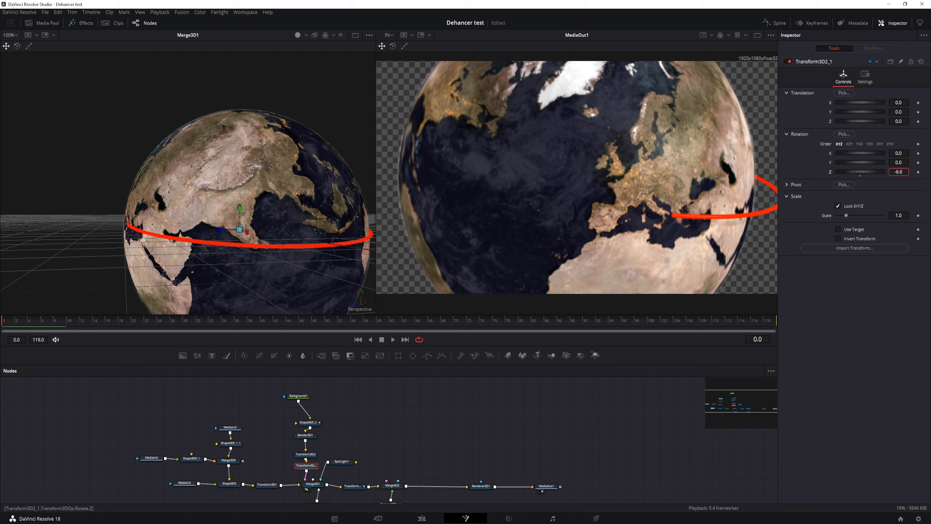
pyautogui.moveTo(899, 171); pyautogui.dragTo(890, 171)
pyautogui.moveTo(899, 163); pyautogui.dragTo(891, 154)
pyautogui.moveTo(899, 164); pyautogui.dragTo(905, 153)
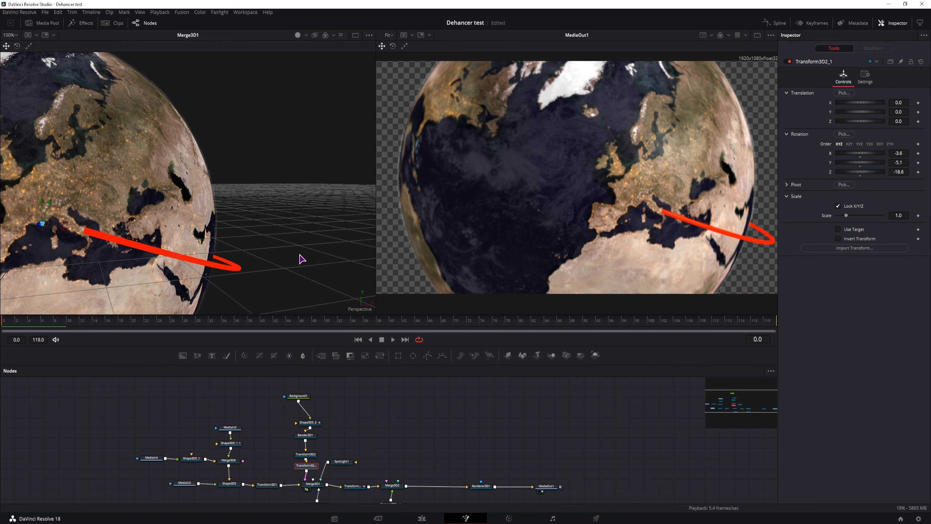
# At frame 10, reverse Background1's gradient with the white stop at the start and the transparent stop at 0.179104.
pyautogui.moveTo(300, 254); pyautogui.dragTo(127, 266)
pyautogui.click(68, 321)
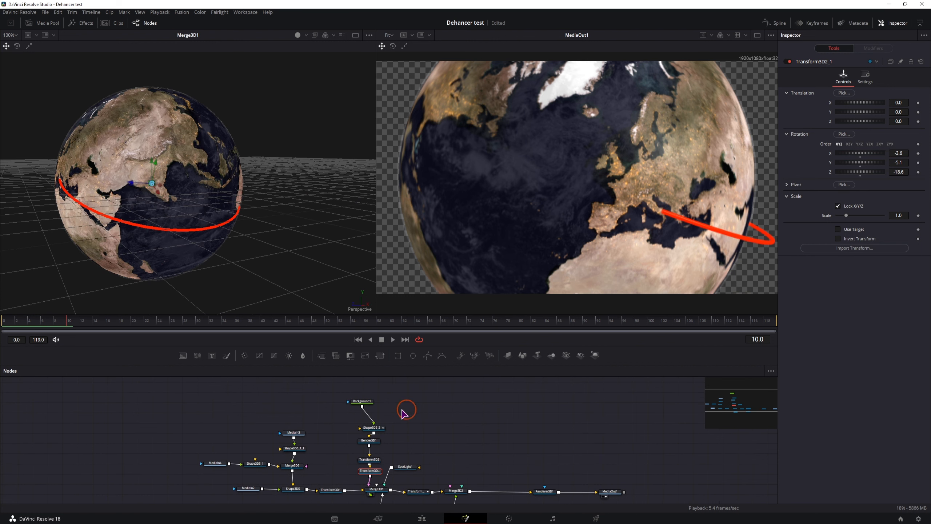
pyautogui.click(362, 400)
pyautogui.moveTo(881, 254); pyautogui.dragTo(872, 255)
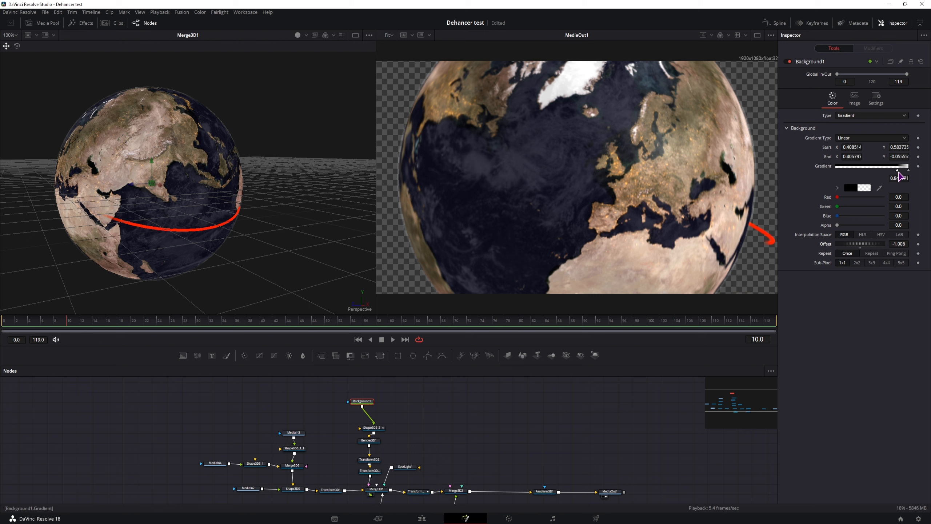
pyautogui.moveTo(910, 171); pyautogui.dragTo(824, 177)
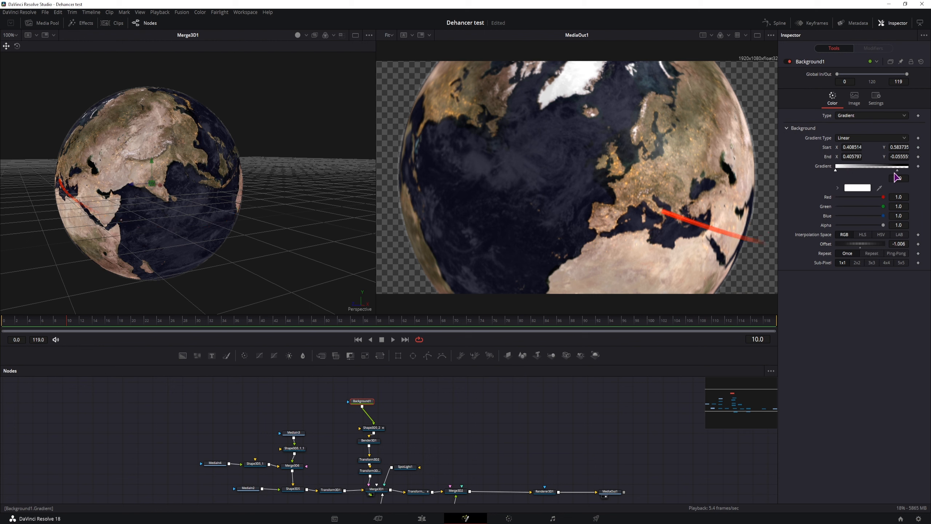
pyautogui.moveTo(898, 172); pyautogui.dragTo(862, 178)
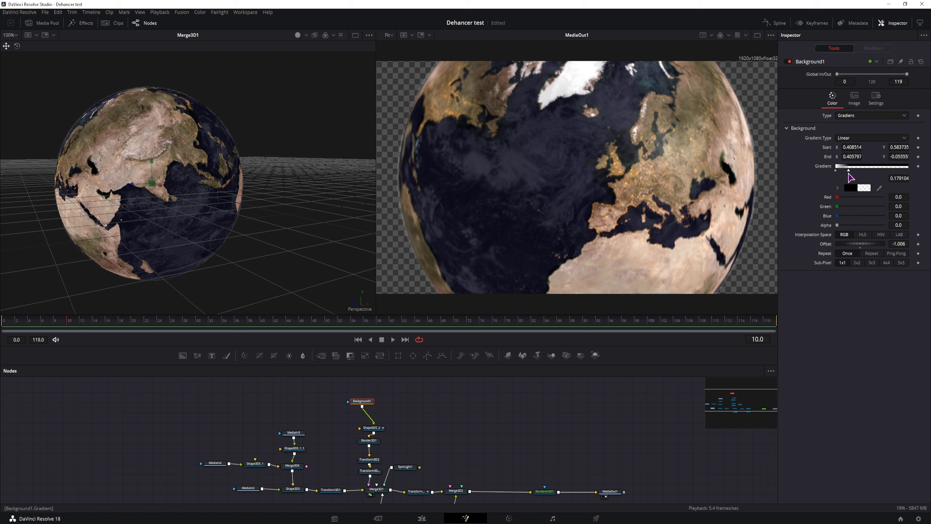
# Set Background1's gradient offset to -0.919 so the arc is hidden and keyframe it at frame 10.
pyautogui.moveTo(854, 246); pyautogui.dragTo(859, 245)
pyautogui.click(837, 171)
pyautogui.click(849, 171)
pyautogui.click(918, 244)
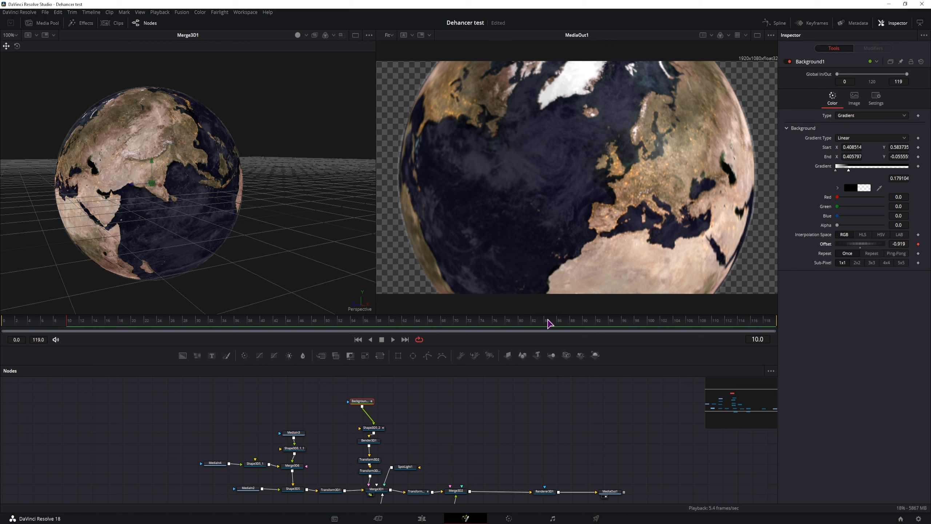
# At frame 100, raise Background1's gradient offset to keyframe the fully revealed arc.
pyautogui.click(652, 329)
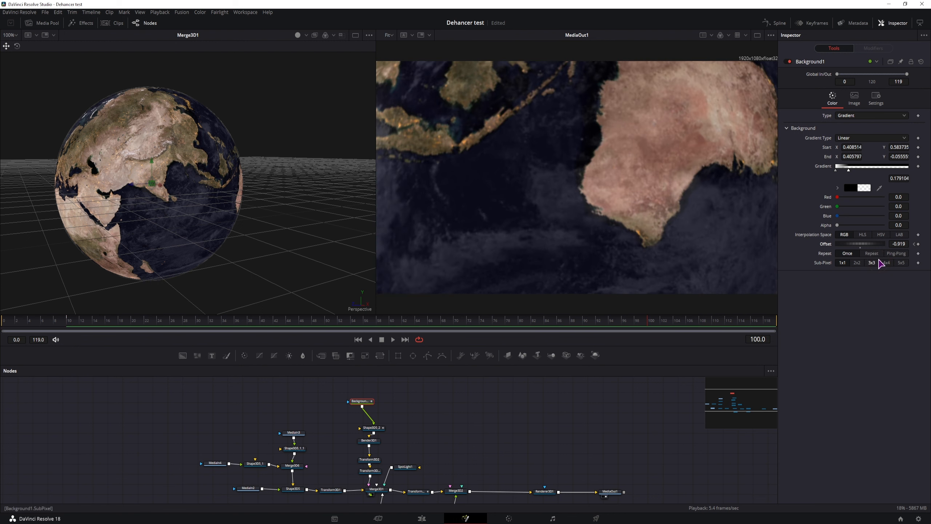
pyautogui.moveTo(865, 249); pyautogui.dragTo(930, 253)
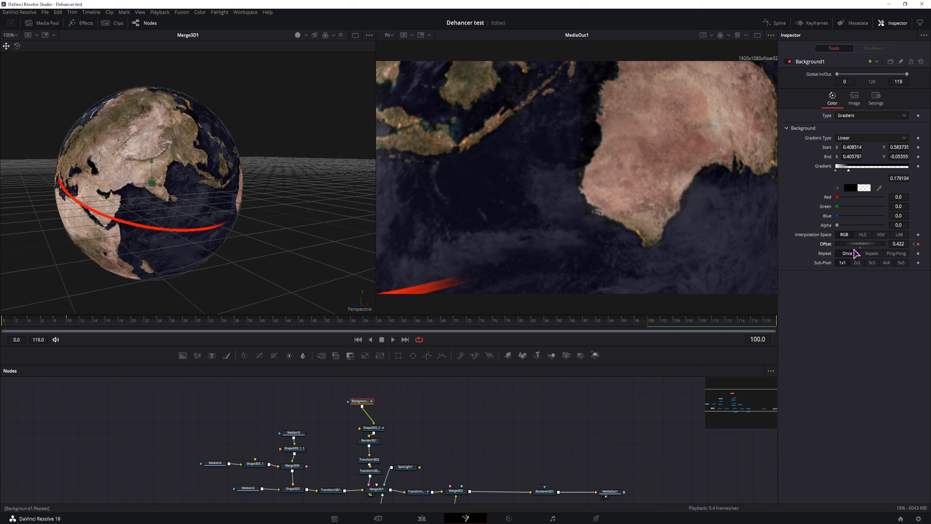
pyautogui.moveTo(848, 247); pyautogui.dragTo(882, 250)
# Try closing the Shape3D5_2 cylinder with bottom and top caps and preview the arc up to frame 59.
pyautogui.click(373, 432)
pyautogui.click(286, 322)
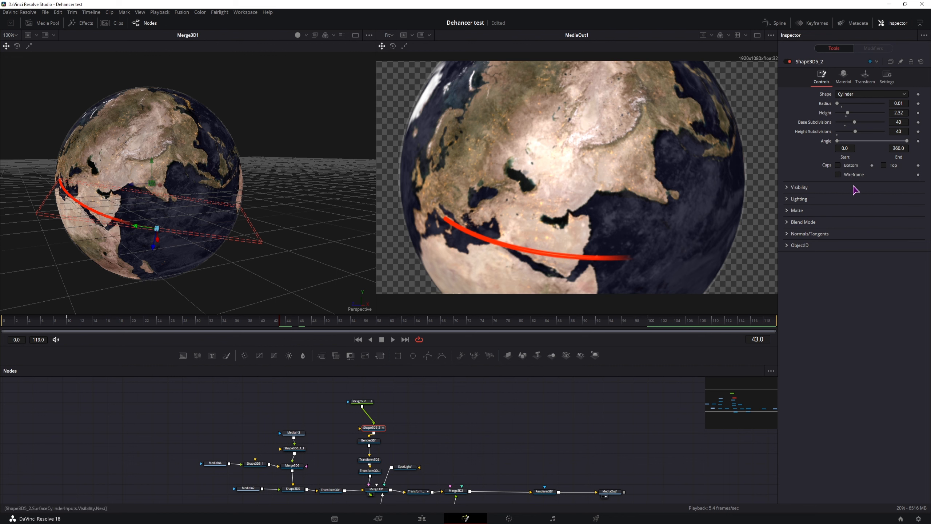
pyautogui.click(838, 166)
pyautogui.click(884, 166)
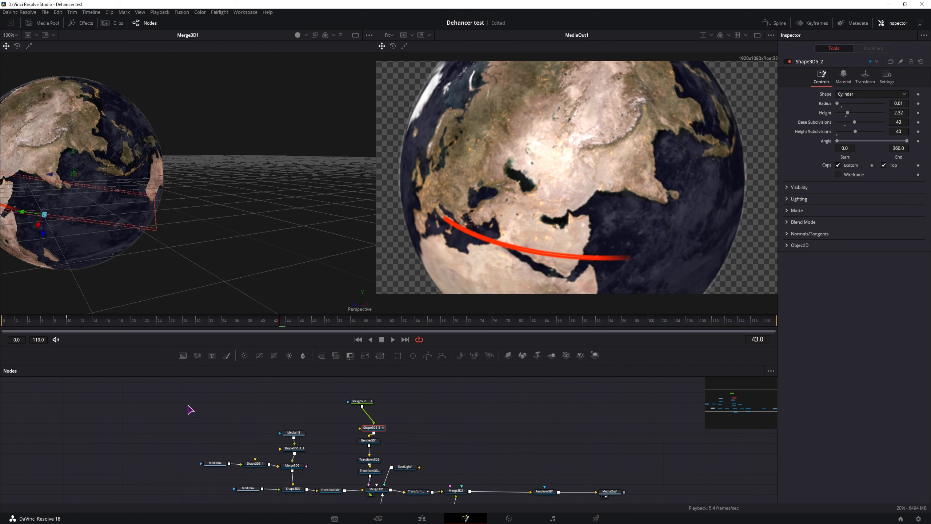
pyautogui.click(182, 414)
pyautogui.moveTo(289, 321); pyautogui.dragTo(382, 322)
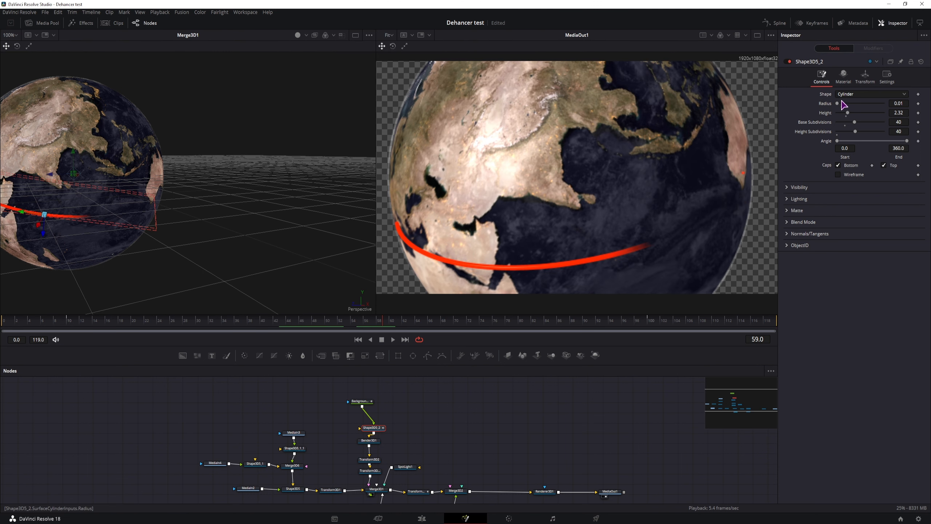
# Thin the Shape3D5_2 cylinder to a radius of 0.006 and preview the animated arc.
pyautogui.moveTo(838, 104); pyautogui.dragTo(839, 104)
pyautogui.moveTo(88, 324); pyautogui.dragTo(389, 332)
pyautogui.moveTo(839, 104)
pyautogui.mouseDown()
pyautogui.moveTo(855, 105)
pyautogui.moveTo(843, 106)
pyautogui.mouseUp()
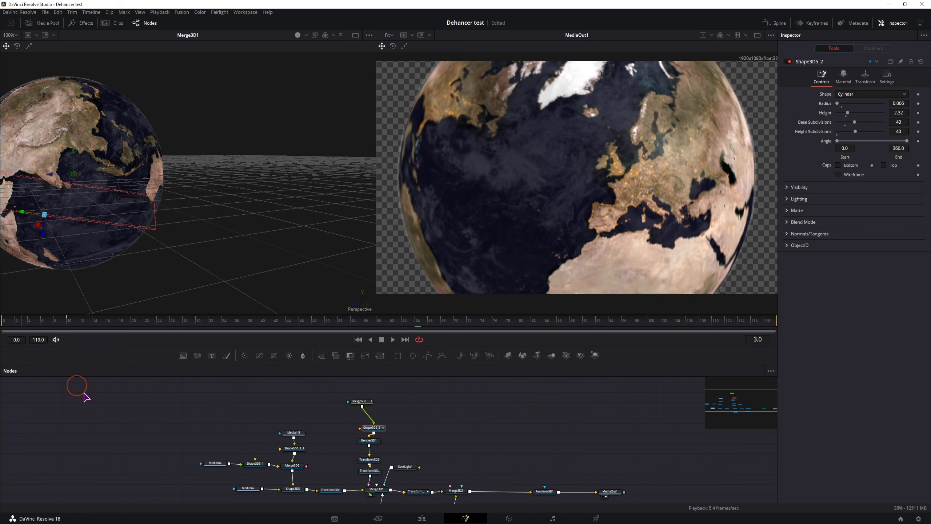
pyautogui.click(158, 460)
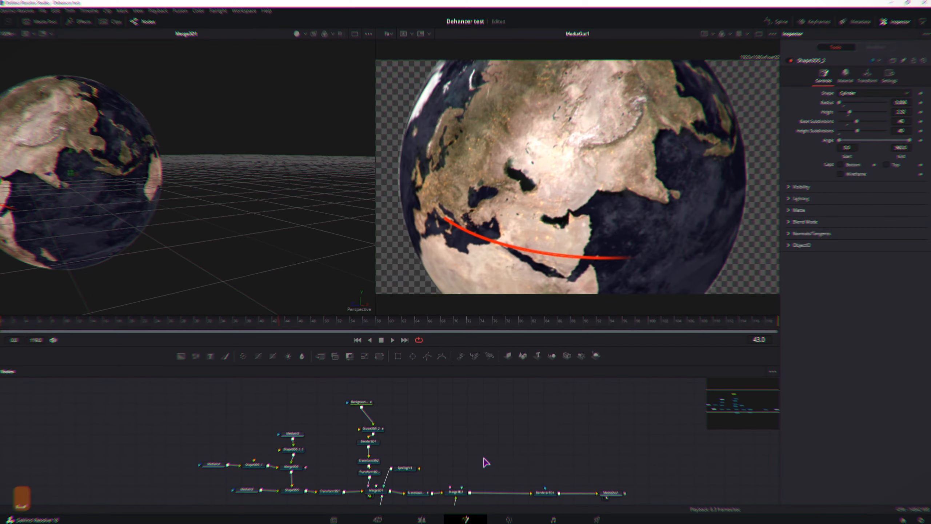
# Add a Ribbon 3D node in the empty area beside Background1.
pyautogui.moveTo(514, 451); pyautogui.dragTo(513, 435)
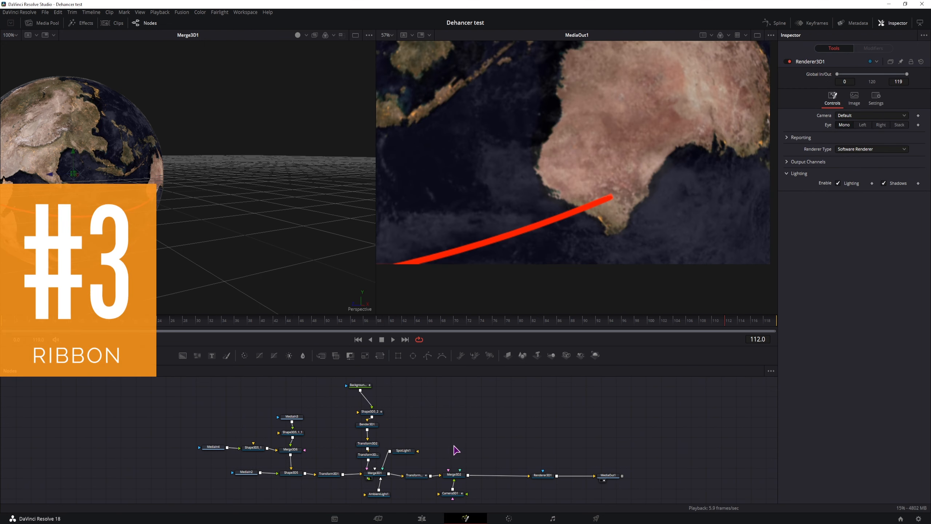
pyautogui.hotkey('ctrl', 'space')
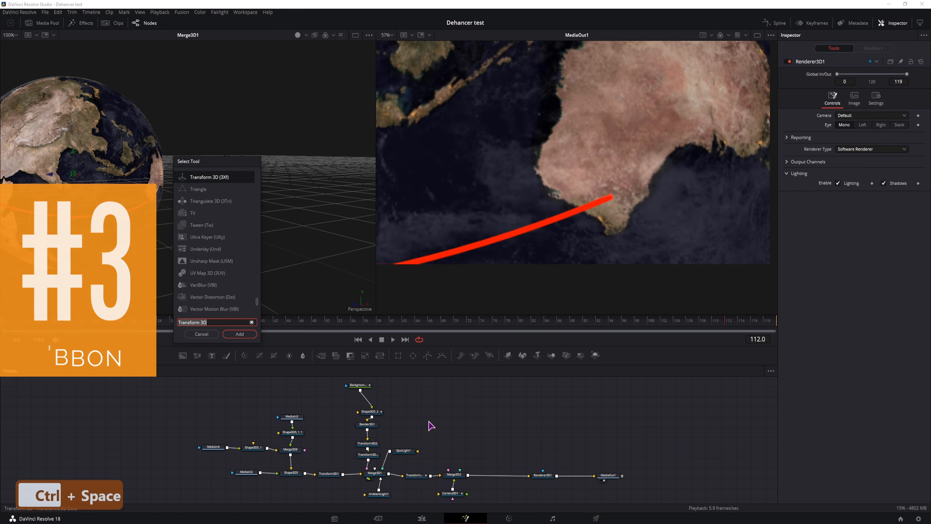
pyautogui.write('rib')
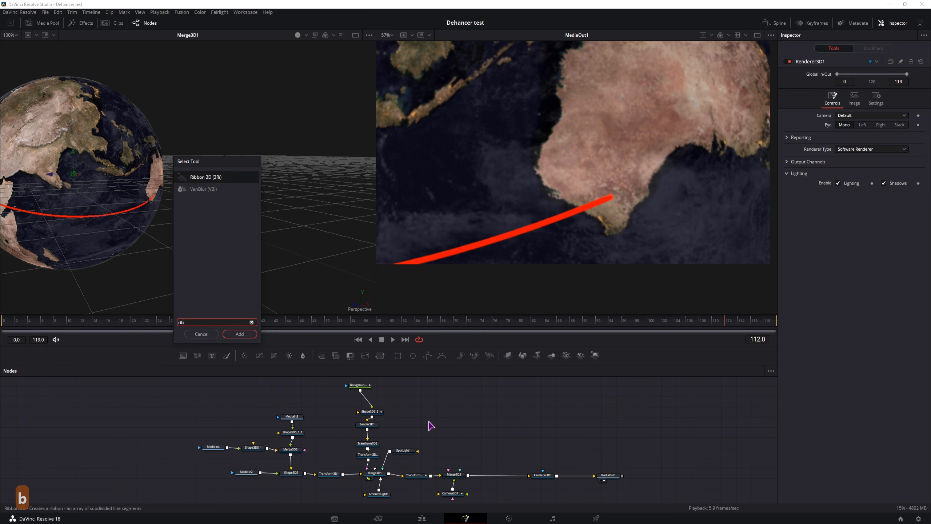
pyautogui.press('Return')
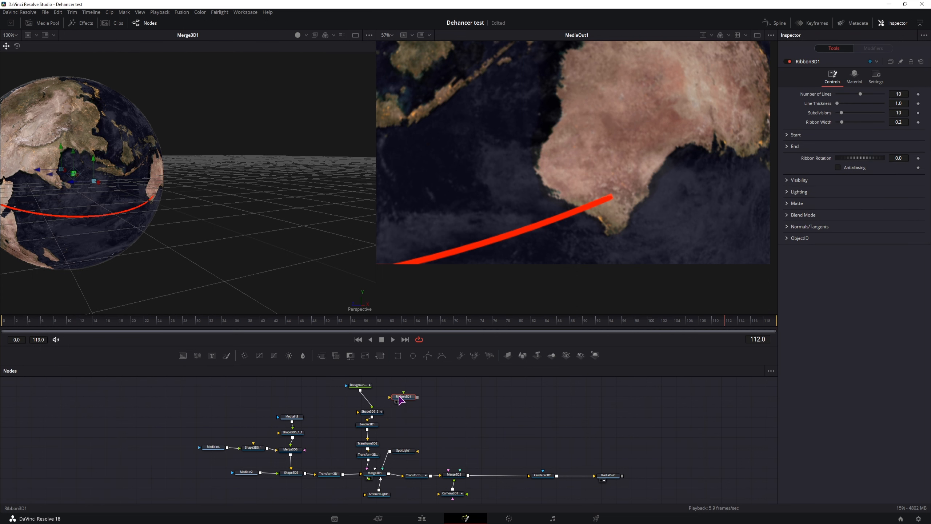
# Feed a new Background2 node into Ribbon3D1, detach Transform3D2_1 from Merge3D1, and connect Ribbon3D1 there instead.
pyautogui.moveTo(400, 400); pyautogui.dragTo(335, 386)
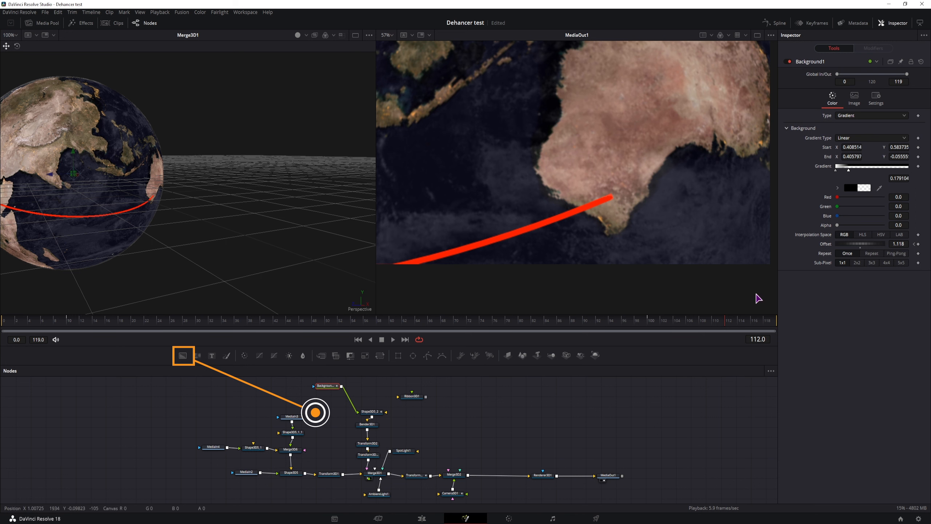
pyautogui.moveTo(183, 355); pyautogui.dragTo(374, 390)
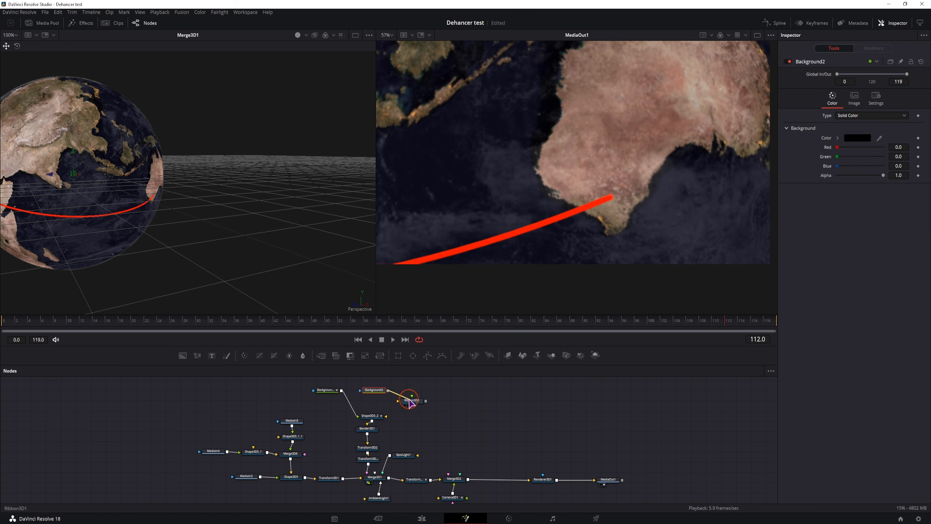
pyautogui.moveTo(367, 470); pyautogui.dragTo(338, 450)
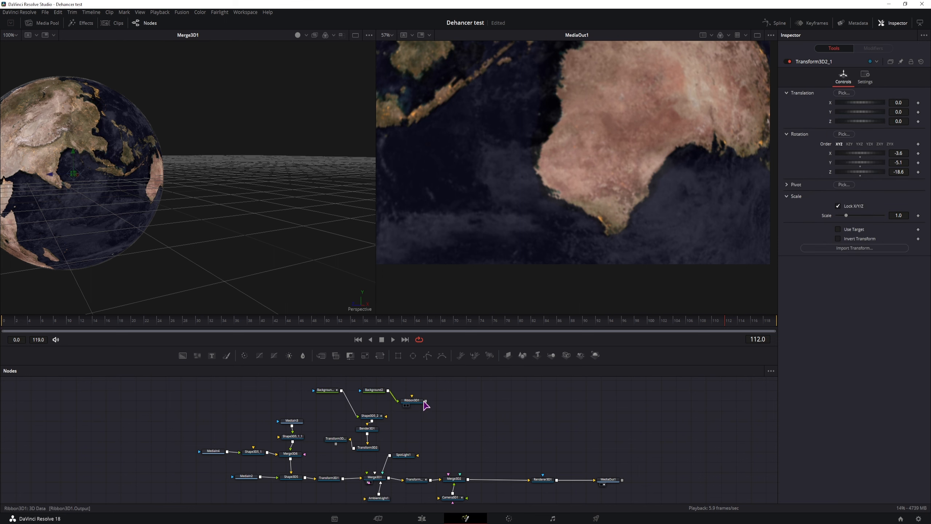
pyautogui.moveTo(425, 400); pyautogui.dragTo(371, 478)
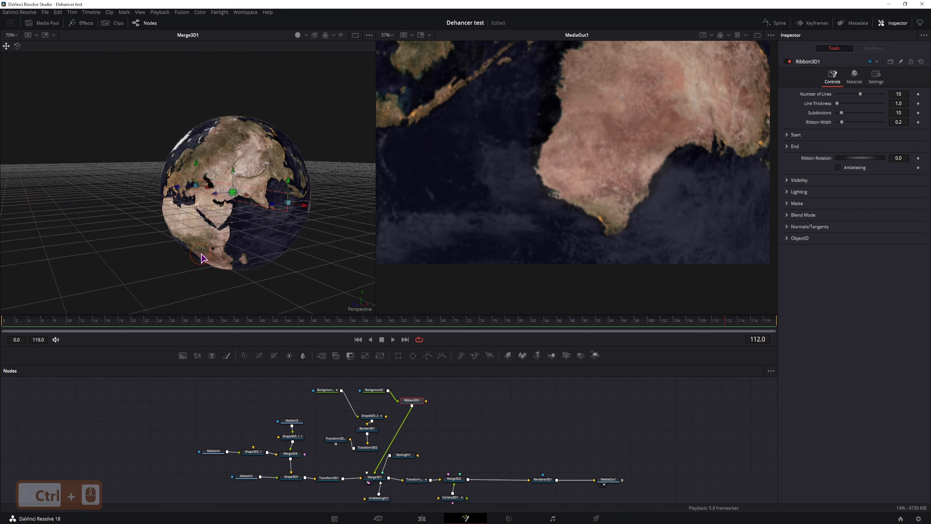
# Move the ribbon's start point to the globe's surface at about X 0.216, Y 0.066, Z 0.980.
pyautogui.moveTo(208, 252); pyautogui.dragTo(237, 279)
pyautogui.moveTo(262, 236); pyautogui.dragTo(155, 263)
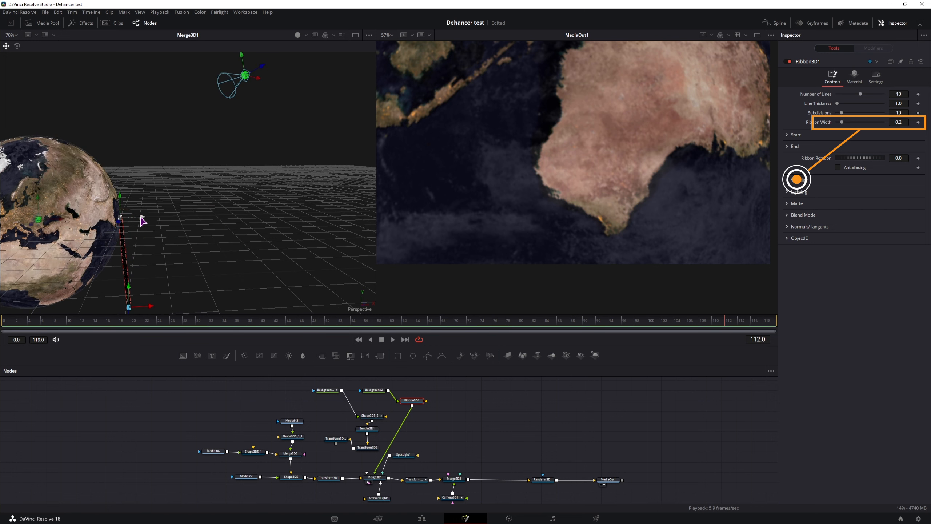
pyautogui.moveTo(141, 217); pyautogui.dragTo(195, 216)
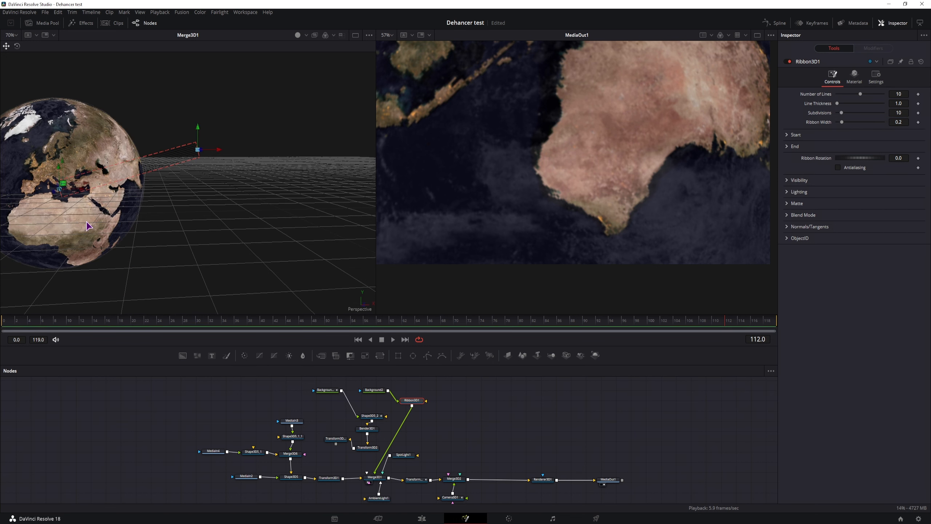
pyautogui.scroll(5, 218, 266)
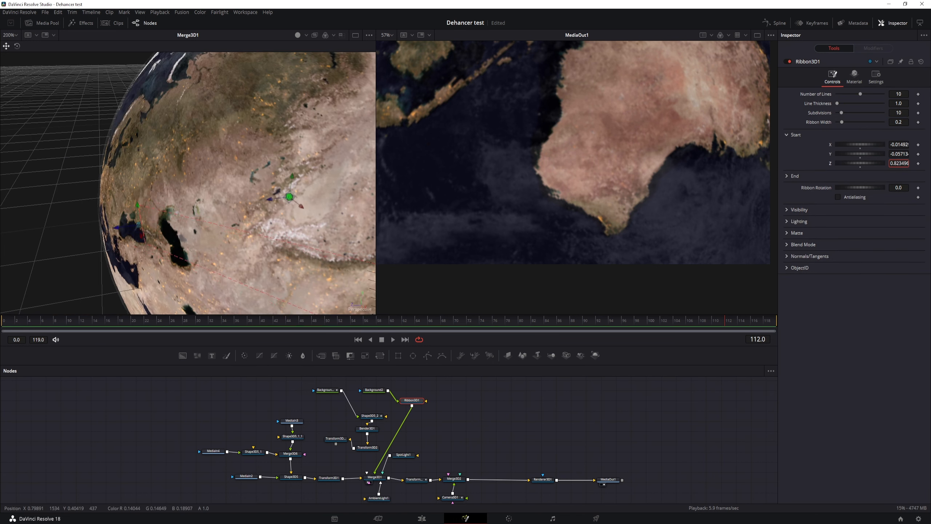
pyautogui.moveTo(898, 163); pyautogui.dragTo(917, 164)
pyautogui.moveTo(265, 140); pyautogui.dragTo(342, 169)
pyautogui.moveTo(222, 200)
pyautogui.mouseDown()
pyautogui.moveTo(236, 215)
pyautogui.moveTo(225, 172)
pyautogui.moveTo(220, 188)
pyautogui.mouseUp()
pyautogui.scroll(-3, 176, 215)
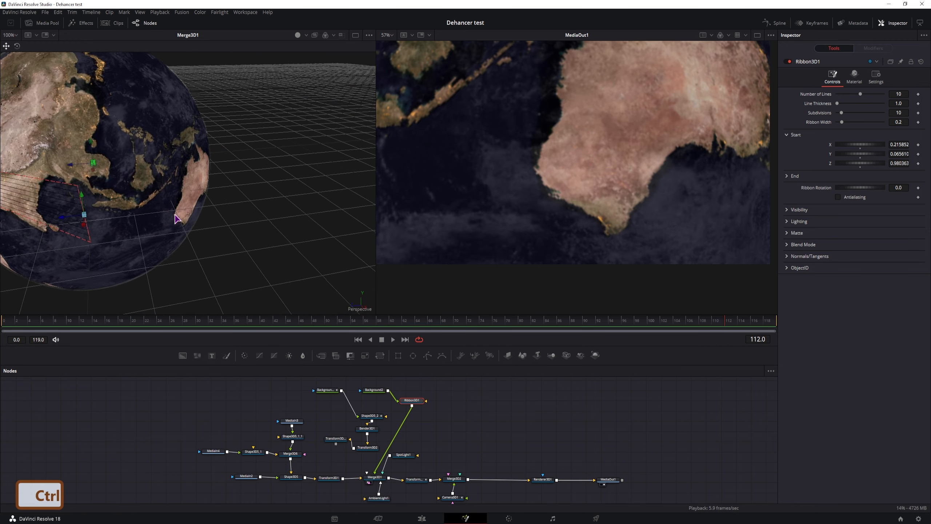
# Move the ribbon's end point across the globe to the tip of Australia.
pyautogui.scroll(-1, 175, 215)
pyautogui.moveTo(65, 227); pyautogui.dragTo(188, 227)
pyautogui.moveTo(286, 253); pyautogui.dragTo(73, 175)
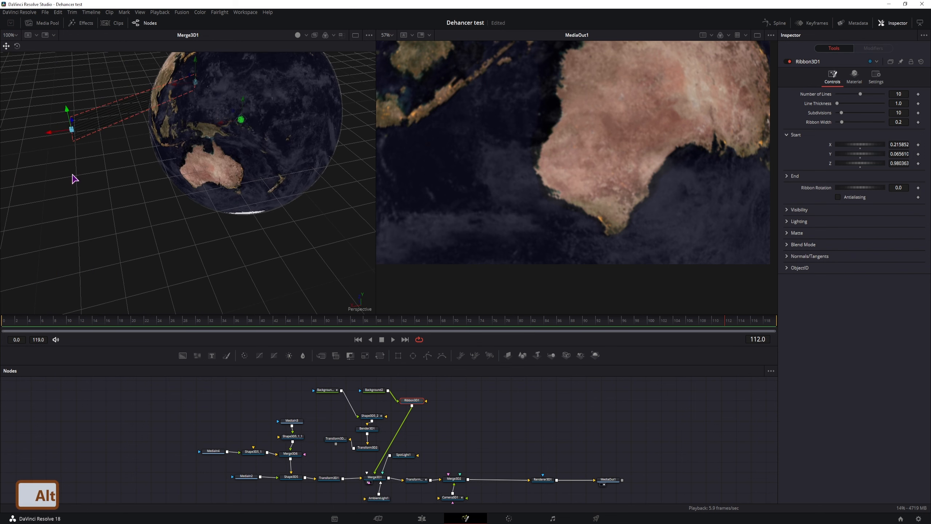
pyautogui.moveTo(50, 132); pyautogui.dragTo(171, 145)
pyautogui.moveTo(189, 94); pyautogui.dragTo(281, 163)
pyautogui.moveTo(143, 175); pyautogui.dragTo(168, 175)
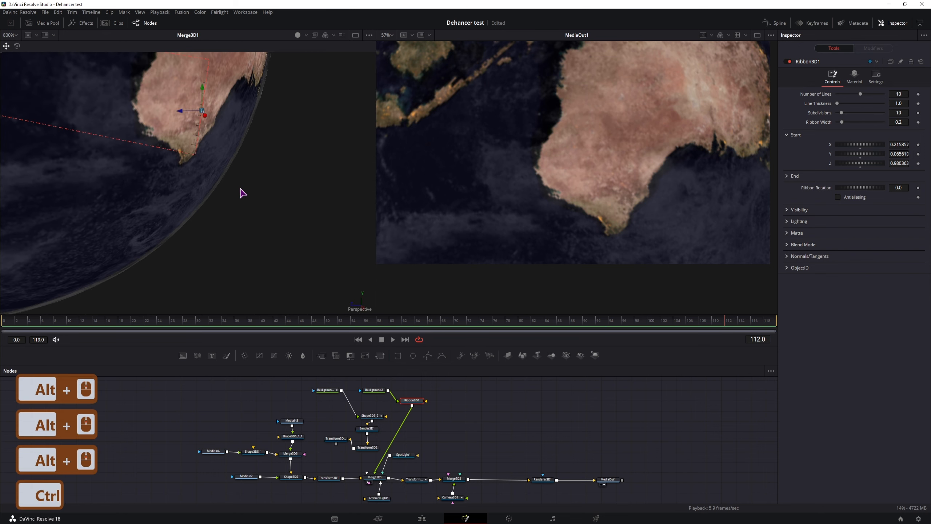
pyautogui.scroll(-4, 240, 189)
pyautogui.scroll(-5, 211, 189)
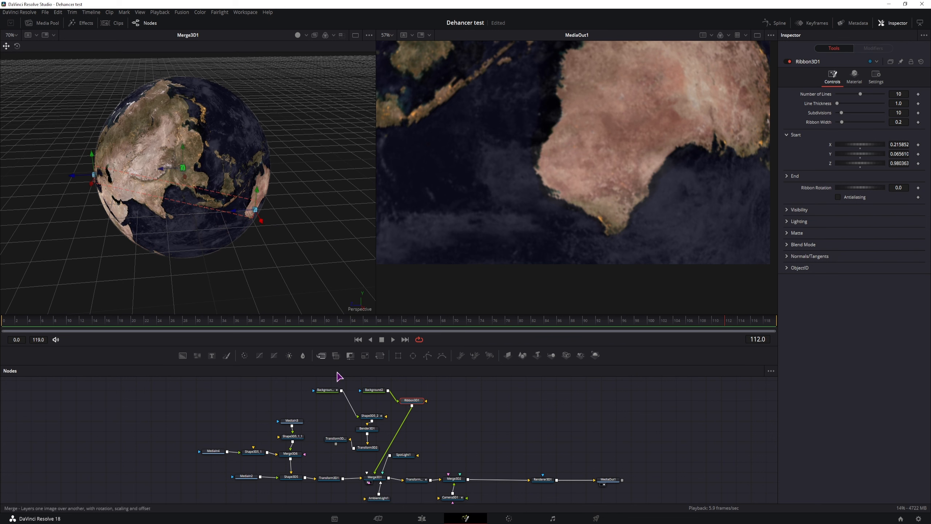
# Reduce Ribbon3D1 to 1 line and raise its line thickness to about 3.197.
pyautogui.click(906, 95)
pyautogui.write('1')
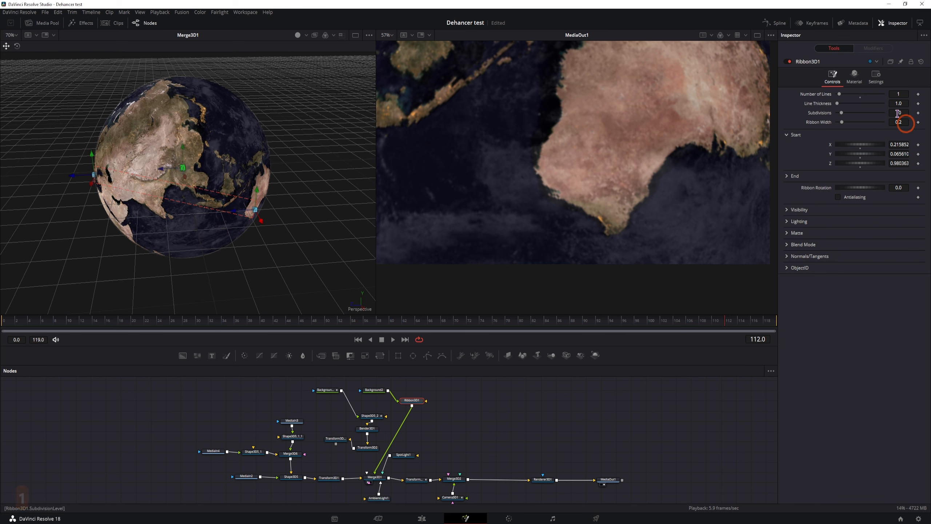
pyautogui.moveTo(838, 103); pyautogui.dragTo(854, 105)
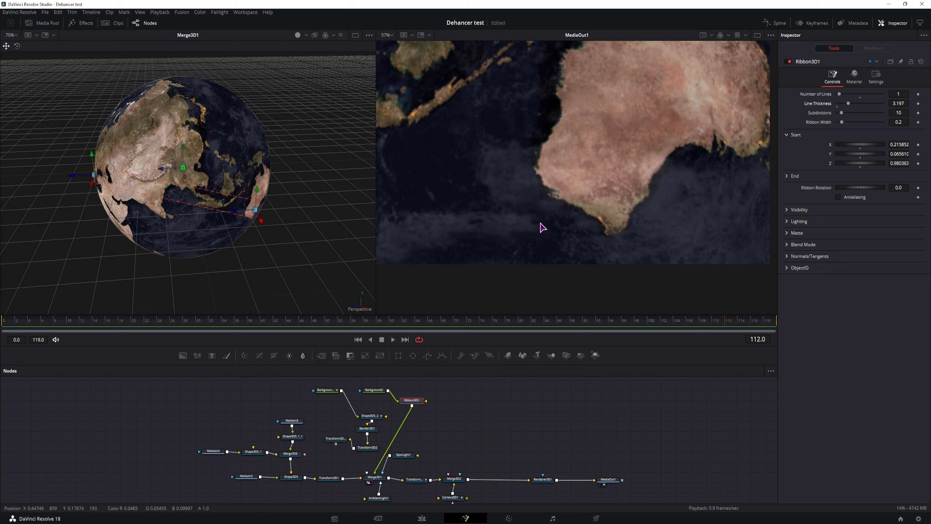
# Switch Renderer3D1's renderer type from Software Renderer to OpenGL Renderer.
pyautogui.press('ctrl')
pyautogui.click(543, 480)
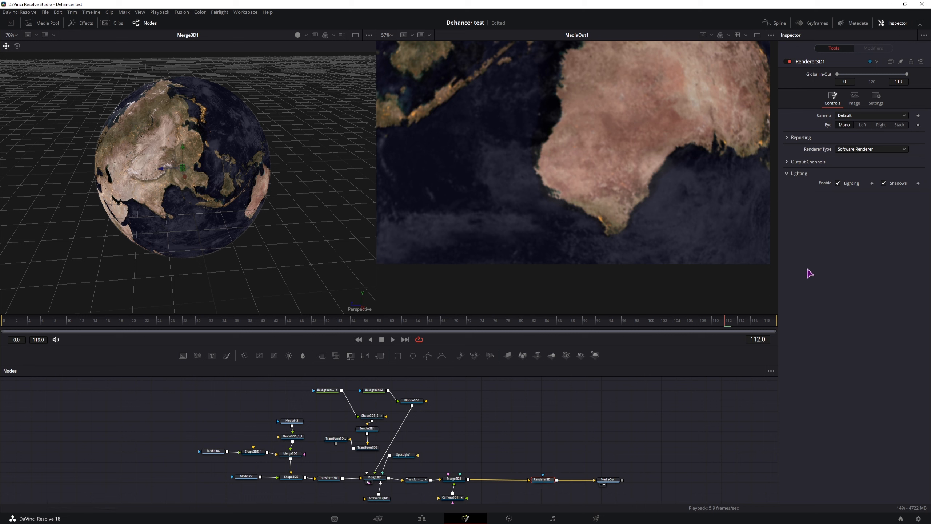
pyautogui.click(872, 150)
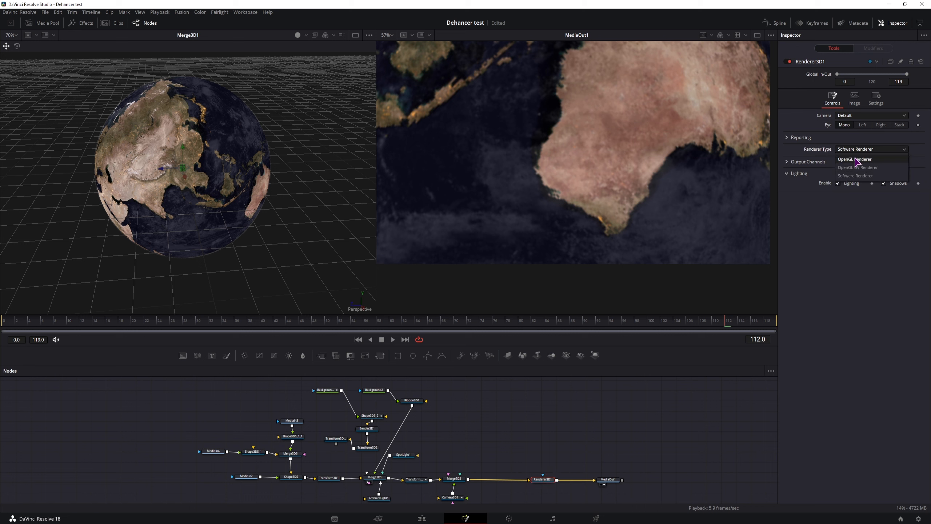
pyautogui.click(870, 160)
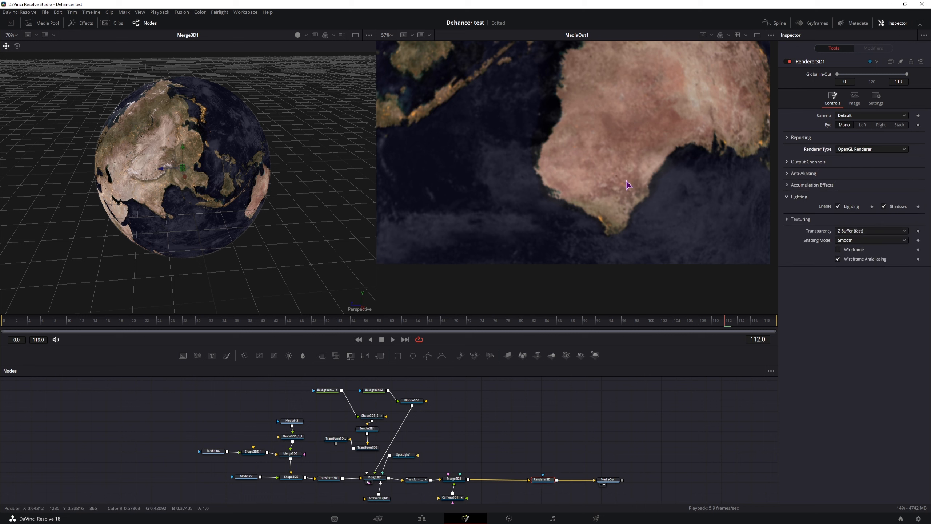
# Insert a Bender 3D node between Ribbon3D1 and Merge3D1.
pyautogui.moveTo(242, 221); pyautogui.dragTo(307, 222)
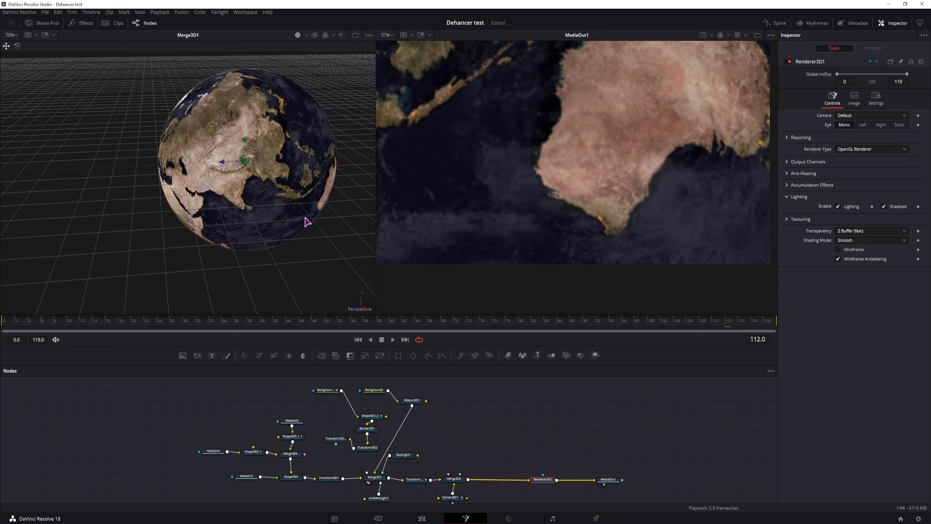
pyautogui.click(226, 210)
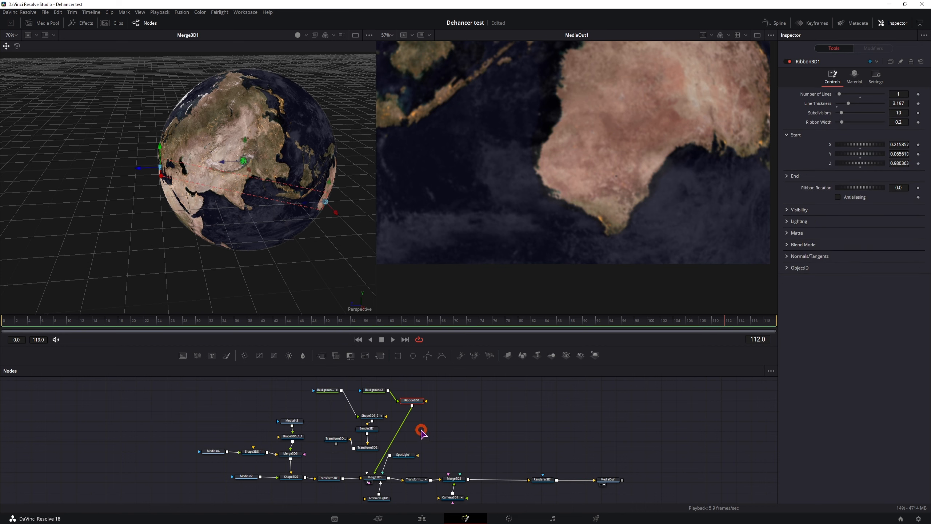
pyautogui.click(412, 400)
pyautogui.hotkey('ctrl', 'space')
pyautogui.write('bend')
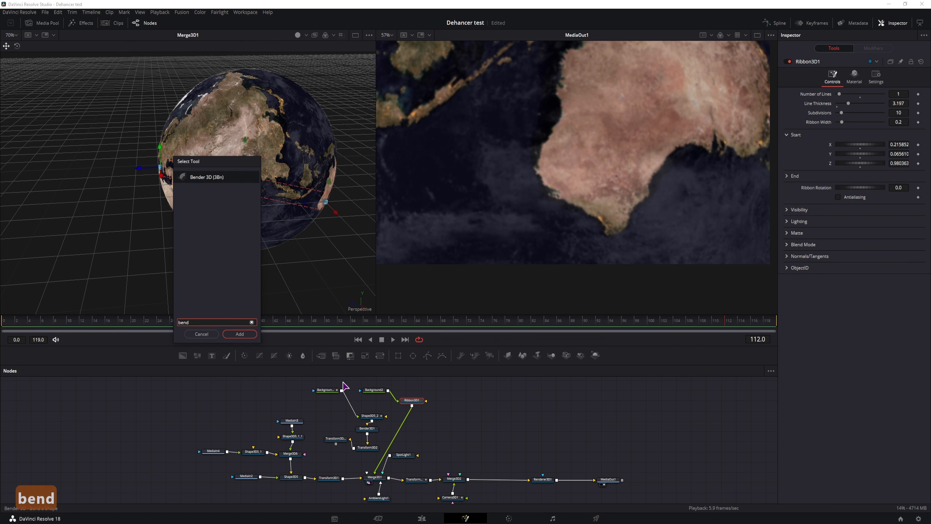
pyautogui.click(235, 334)
# Set Ribbon3D1's subdivisions to 100 and its diffuse colour to red, with green 0.087 and blue 0.
pyautogui.click(412, 401)
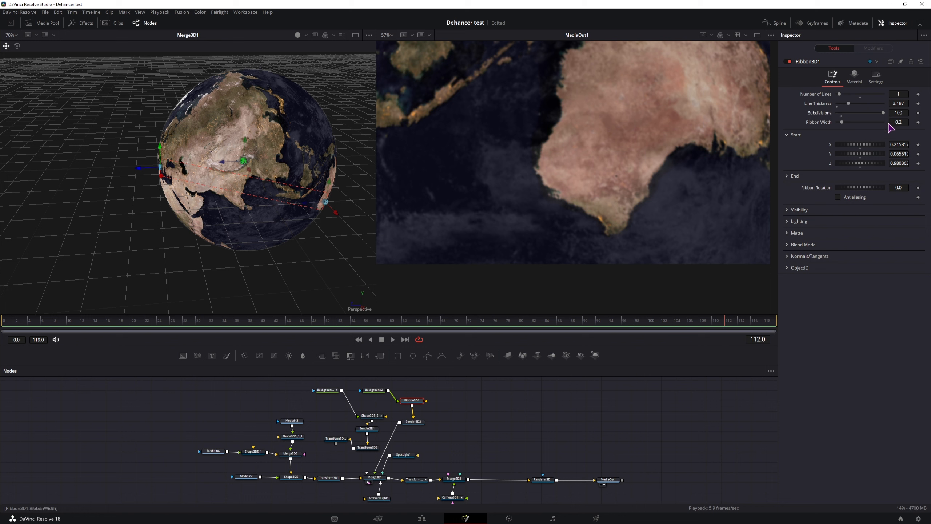
pyautogui.moveTo(844, 124); pyautogui.dragTo(849, 122)
pyautogui.click(854, 77)
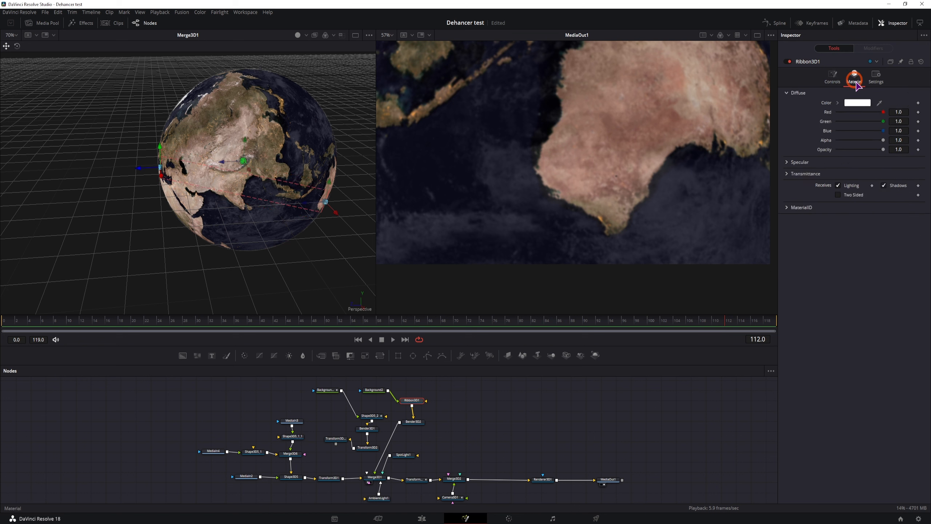
pyautogui.moveTo(883, 132); pyautogui.dragTo(803, 131)
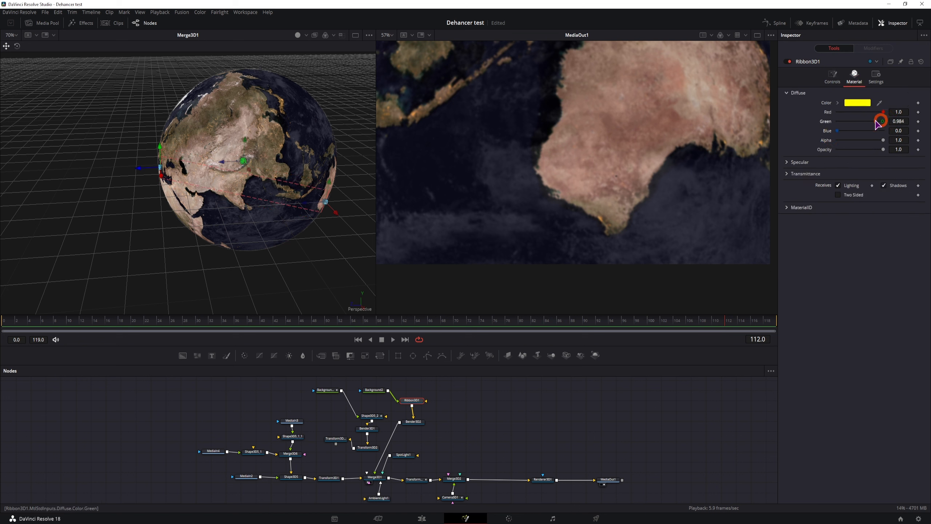
pyautogui.moveTo(881, 121); pyautogui.dragTo(786, 127)
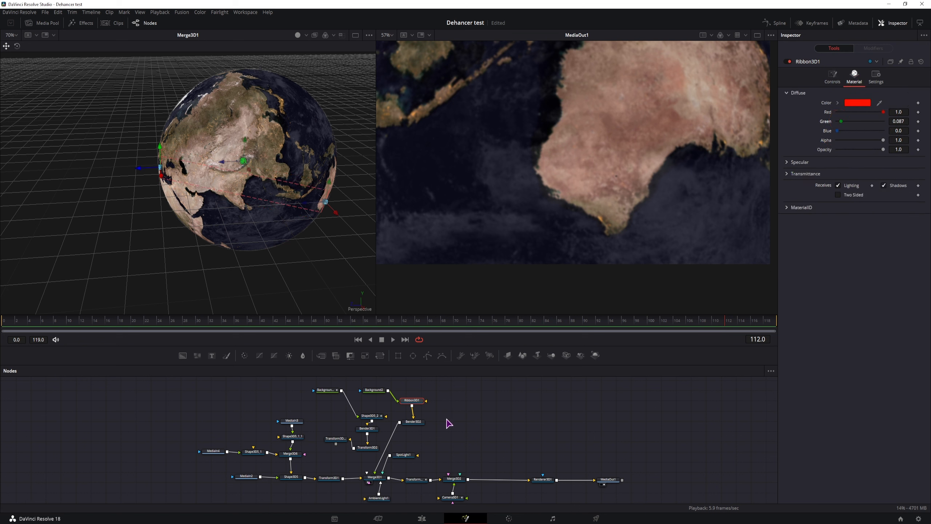
# Bend the ribbon with Bender3D2 on the X axis at an angle of 90 and an amount of about -0.27.
pyautogui.click(413, 422)
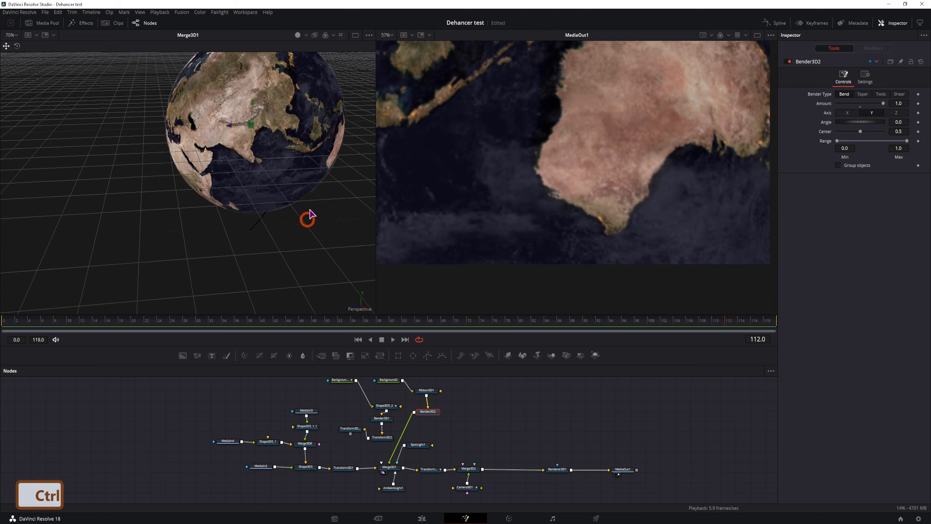
pyautogui.moveTo(307, 215); pyautogui.dragTo(281, 208)
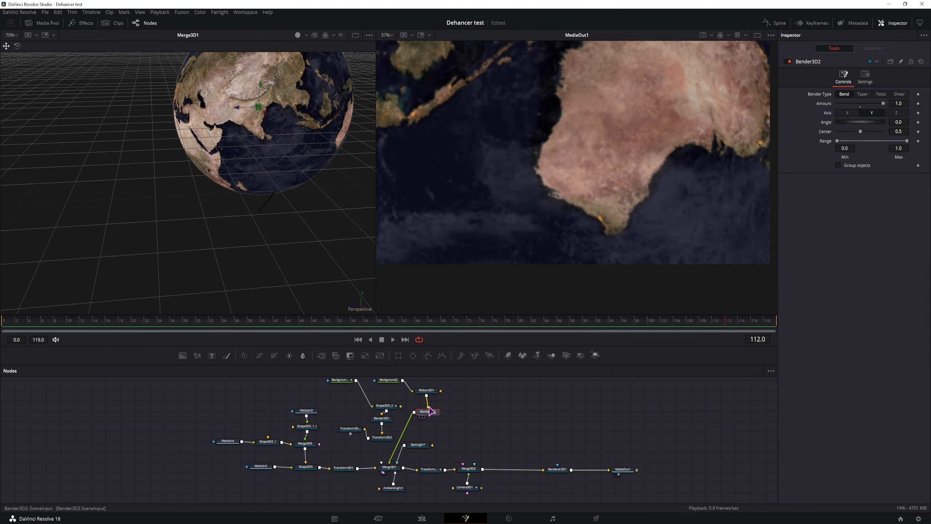
pyautogui.press('1')
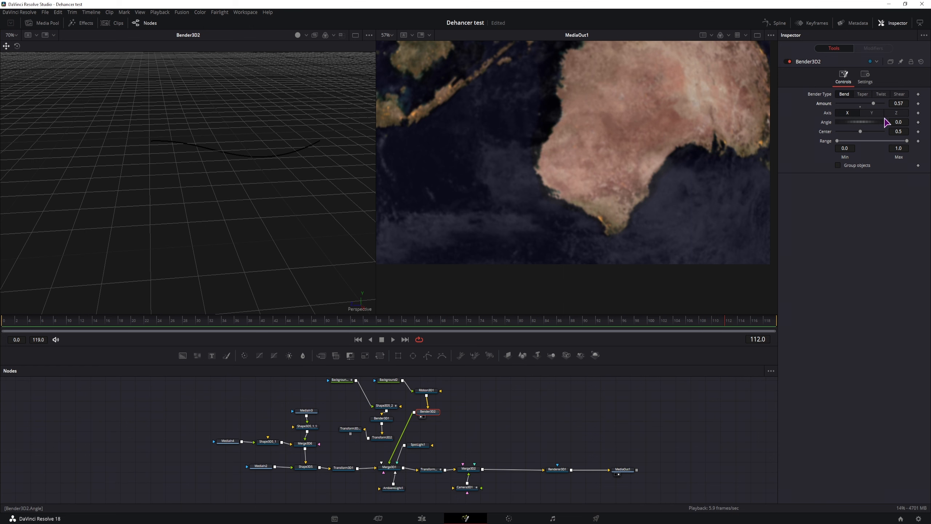
pyautogui.write('90')
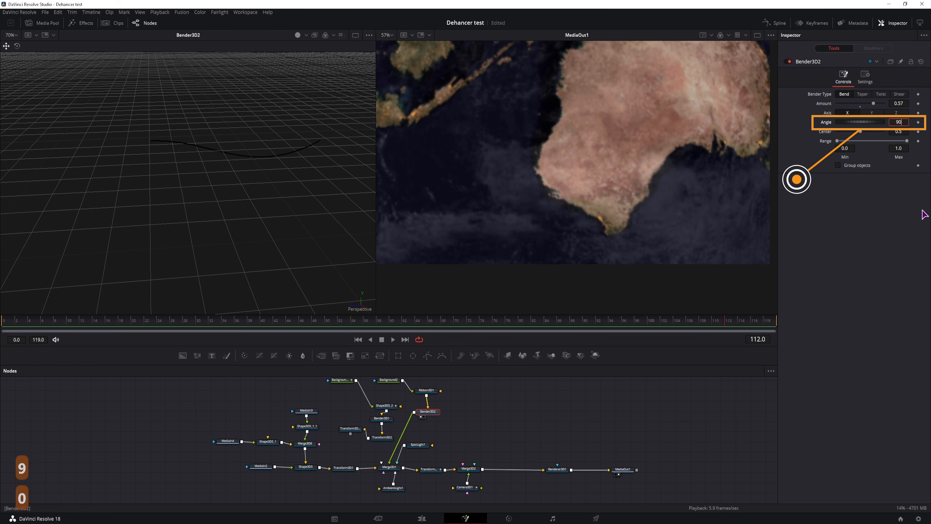
pyautogui.click(879, 240)
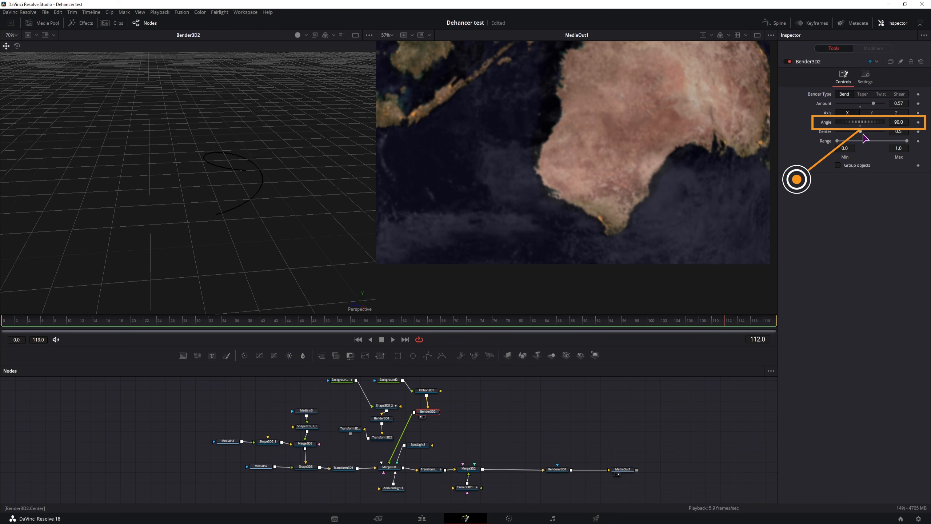
pyautogui.moveTo(872, 103); pyautogui.dragTo(857, 106)
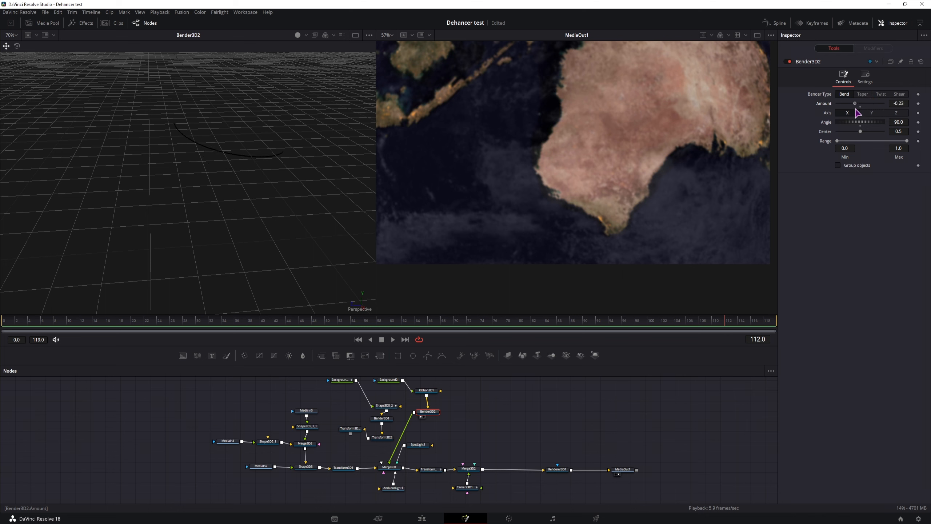
pyautogui.moveTo(240, 110); pyautogui.dragTo(280, 168)
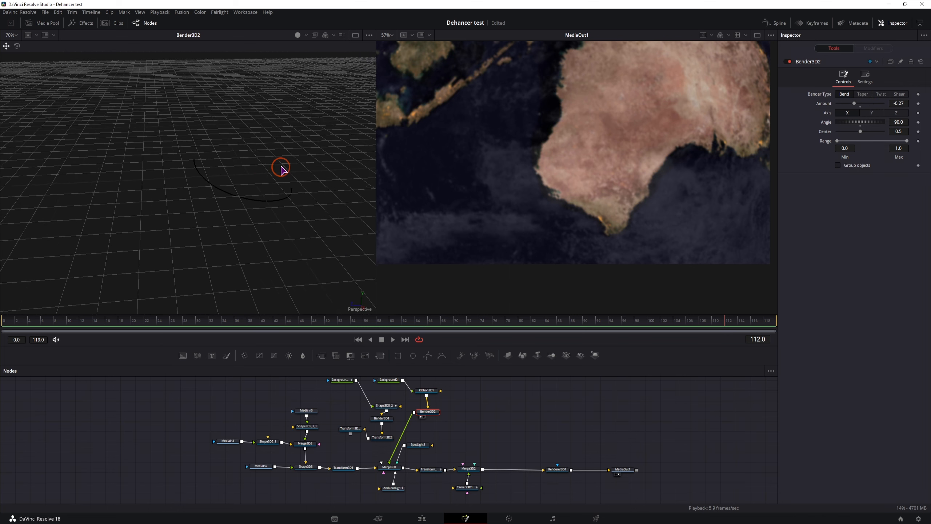
# Show Merge3D1 in the 3D view and insert a Transform 3D node after Bender3D2.
pyautogui.moveTo(378, 467); pyautogui.dragTo(273, 223)
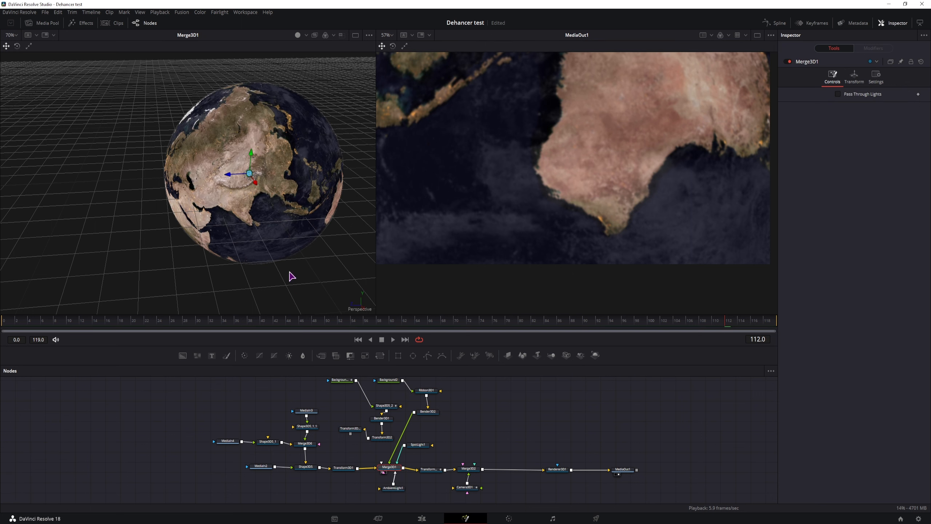
pyautogui.click(381, 440)
pyautogui.click(427, 411)
pyautogui.hotkey('ctrl', 'space')
pyautogui.write('bend')
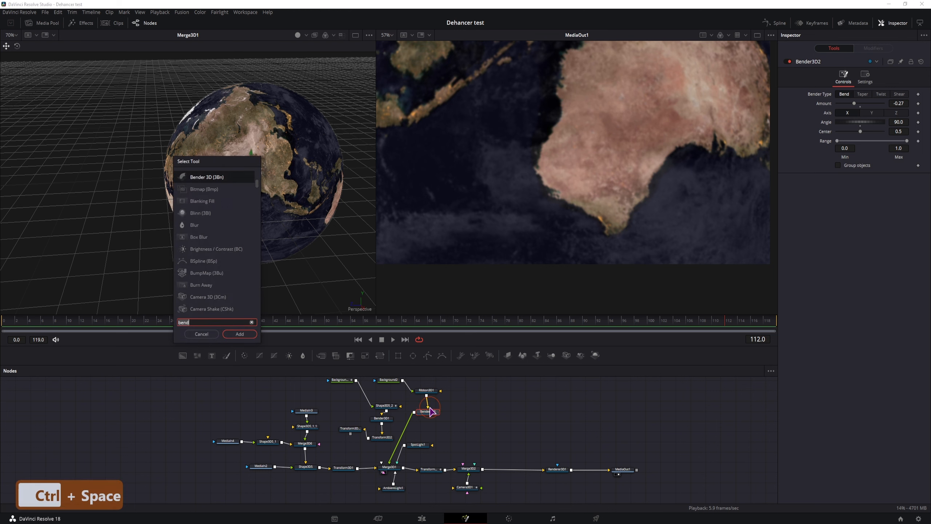
pyautogui.write('transfo')
pyautogui.press('Return')
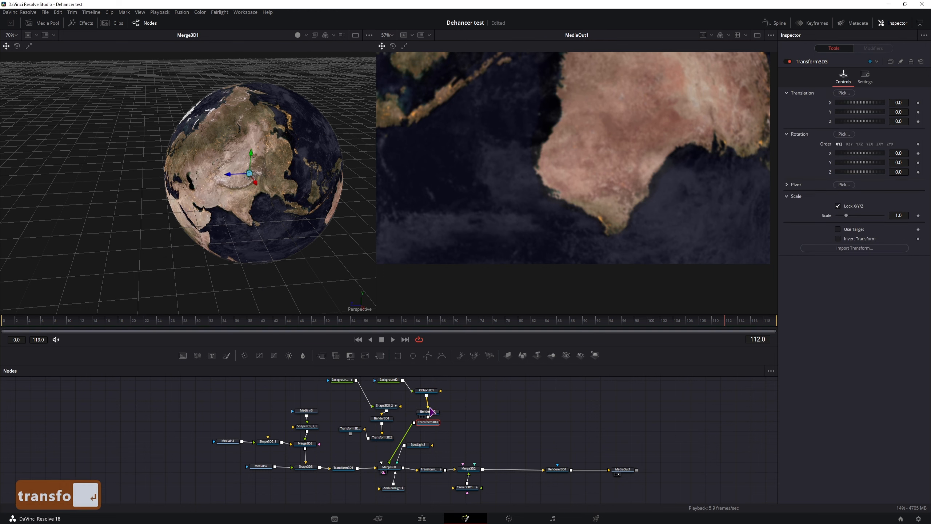
# Reposition the end points of Ribbon3D1 along the depth axis so the bent arc curves around the globe.
pyautogui.moveTo(255, 183); pyautogui.dragTo(281, 223)
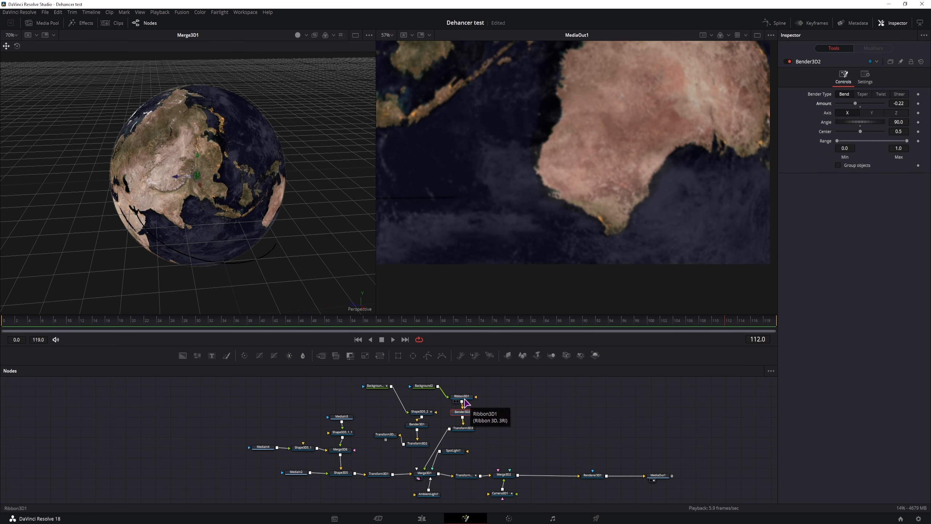
pyautogui.click(462, 397)
pyautogui.moveTo(255, 217); pyautogui.dragTo(287, 264)
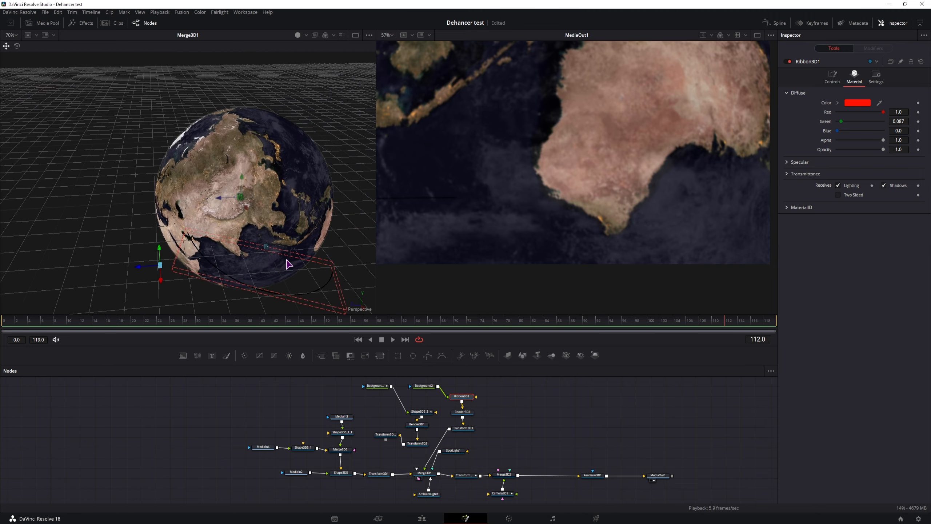
pyautogui.moveTo(138, 267); pyautogui.dragTo(108, 270)
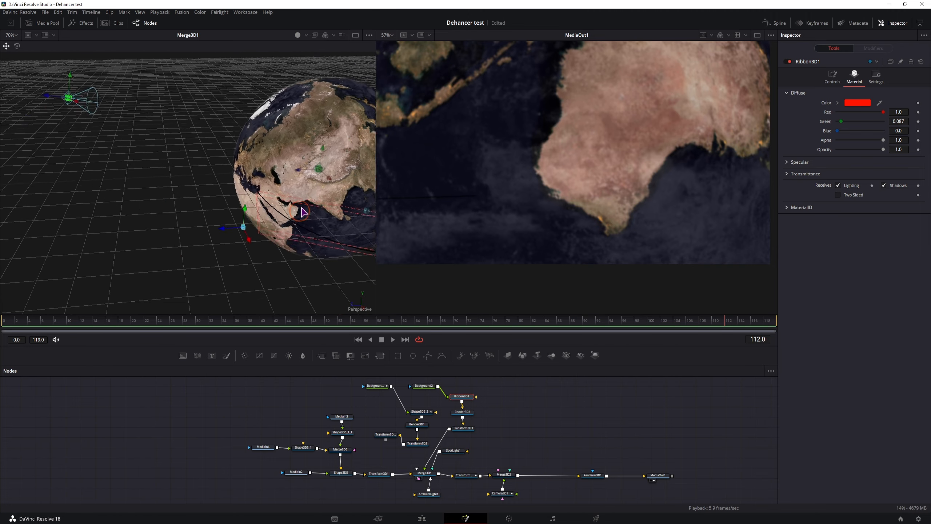
pyautogui.moveTo(306, 214); pyautogui.dragTo(308, 321)
pyautogui.moveTo(296, 165); pyautogui.dragTo(224, 149)
pyautogui.moveTo(336, 130); pyautogui.dragTo(154, 303)
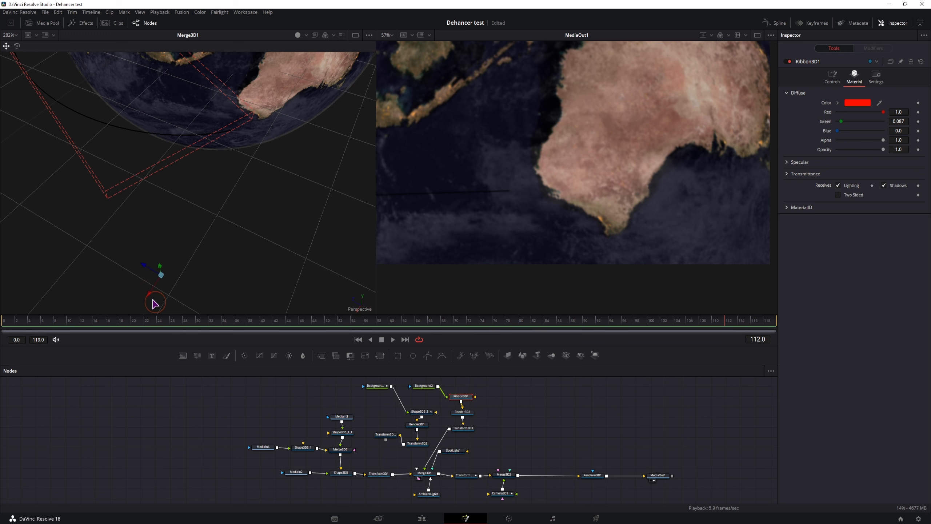
pyautogui.moveTo(145, 269); pyautogui.dragTo(211, 265)
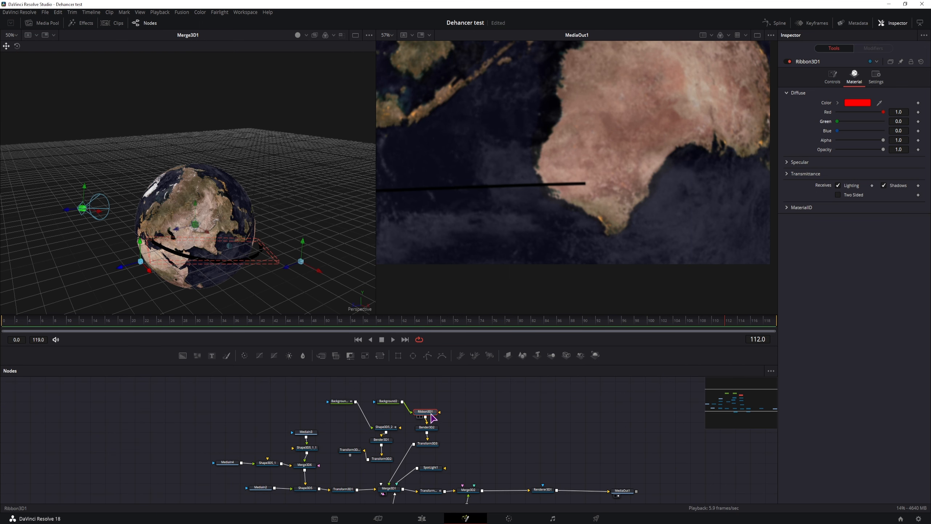
# Change Background2 to a linear gradient with a fully transparent black starting stop and an offset of about 0.087.
pyautogui.click(388, 403)
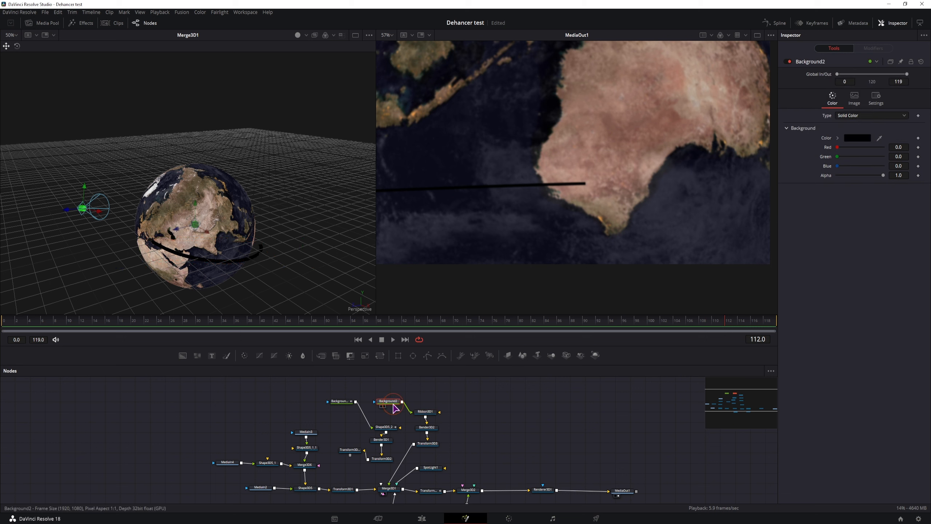
pyautogui.click(861, 115)
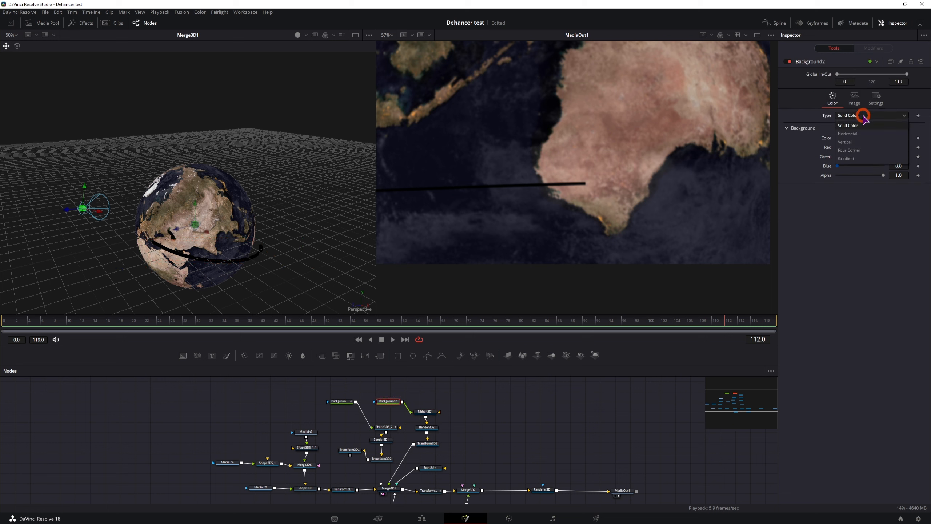
pyautogui.click(847, 158)
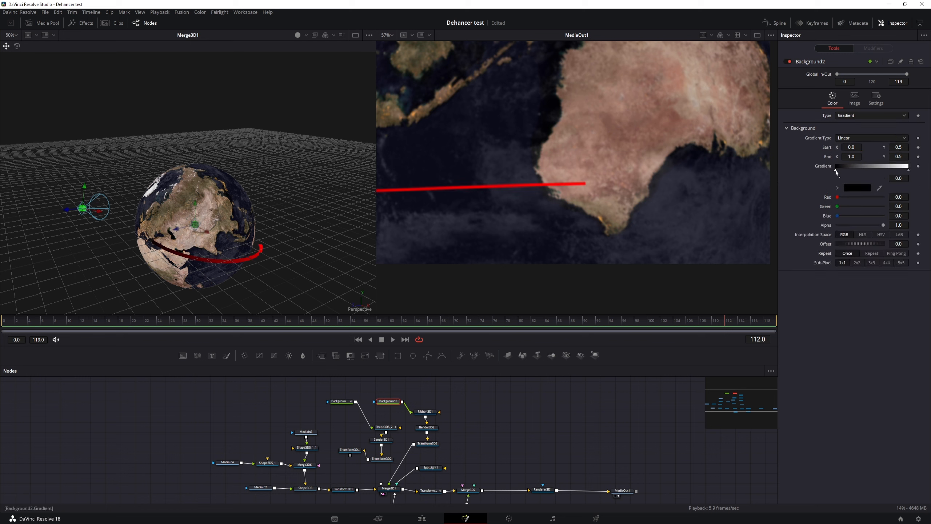
pyautogui.click(825, 172)
pyautogui.moveTo(881, 226); pyautogui.dragTo(856, 251)
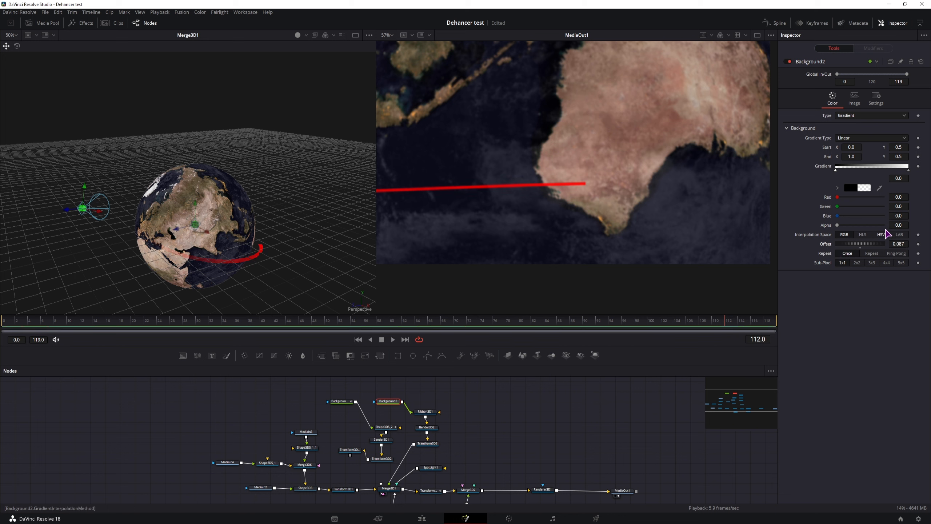